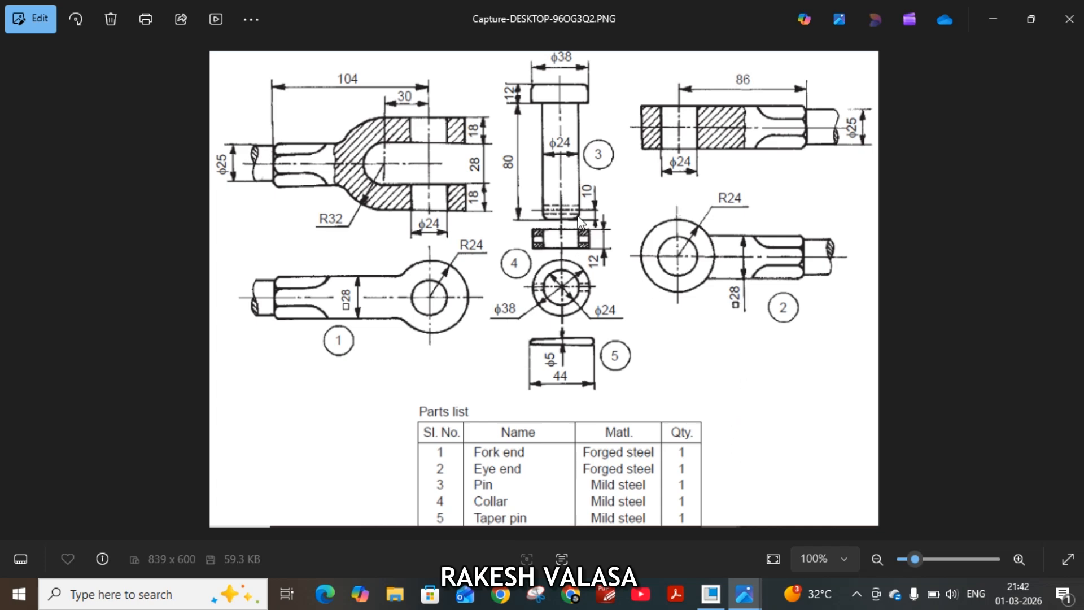
Switch to Creo Parametric and start a new solid part named Pin3 without the default template.
left_click(712, 599)
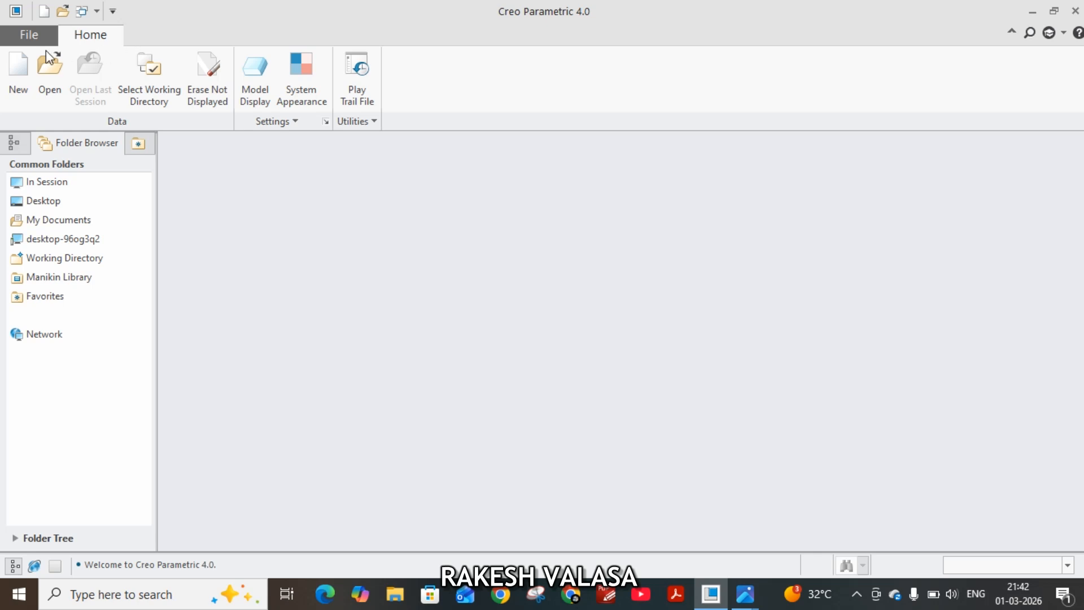
left_click(19, 68)
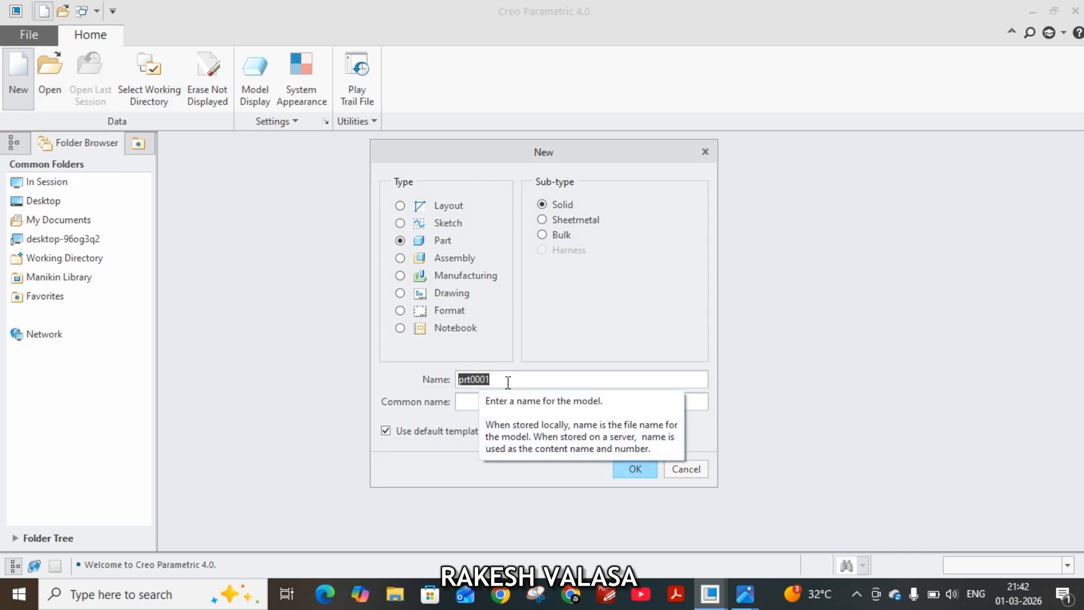
type("Pin3")
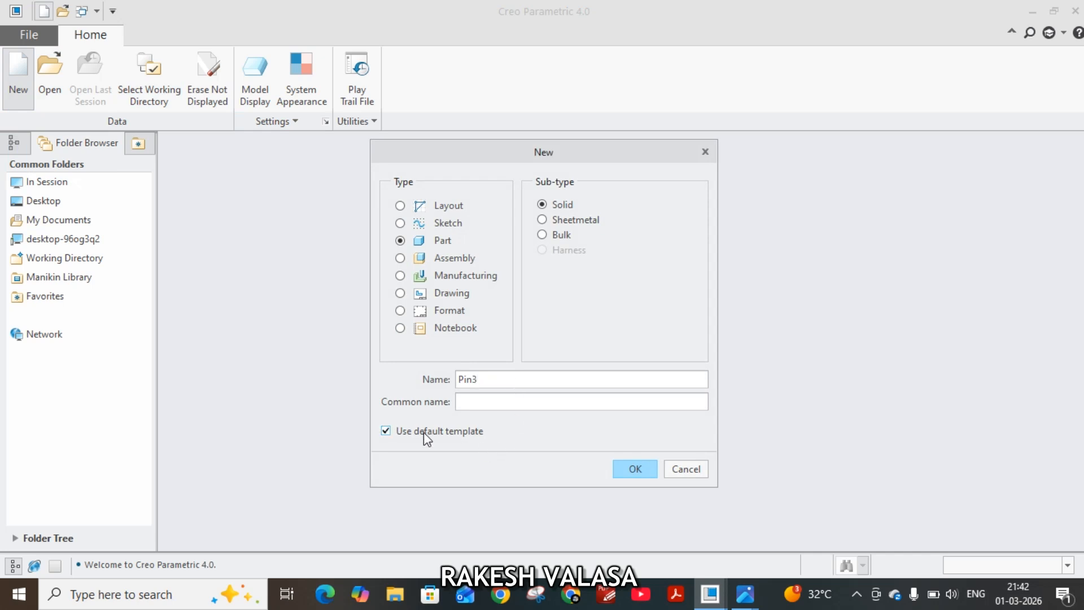
left_click(634, 469)
Create the part from the mmns_part_solid template, entering the modeler's full name as the MODELED_BY parameter.
scroll(466, 237, "down", 1)
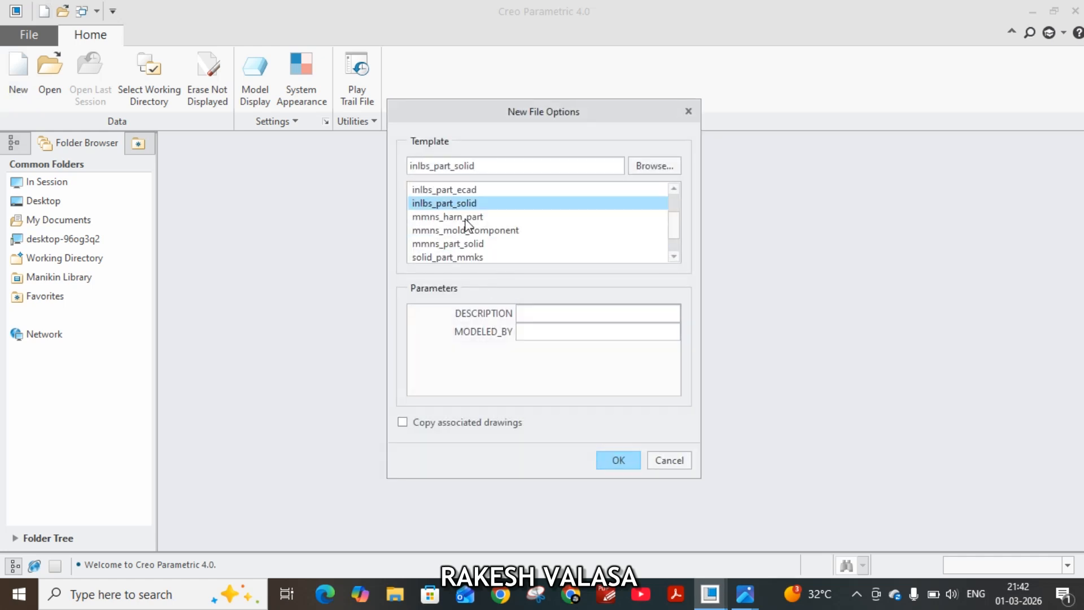
left_click(448, 247)
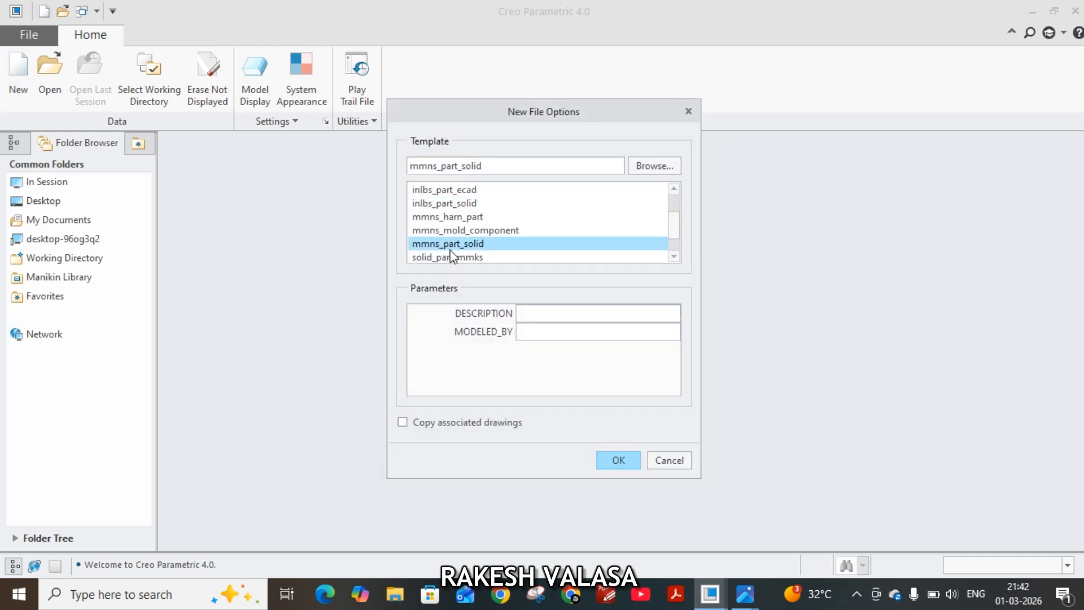
left_click(549, 334)
type("VALASA RAKESH")
left_click(618, 460)
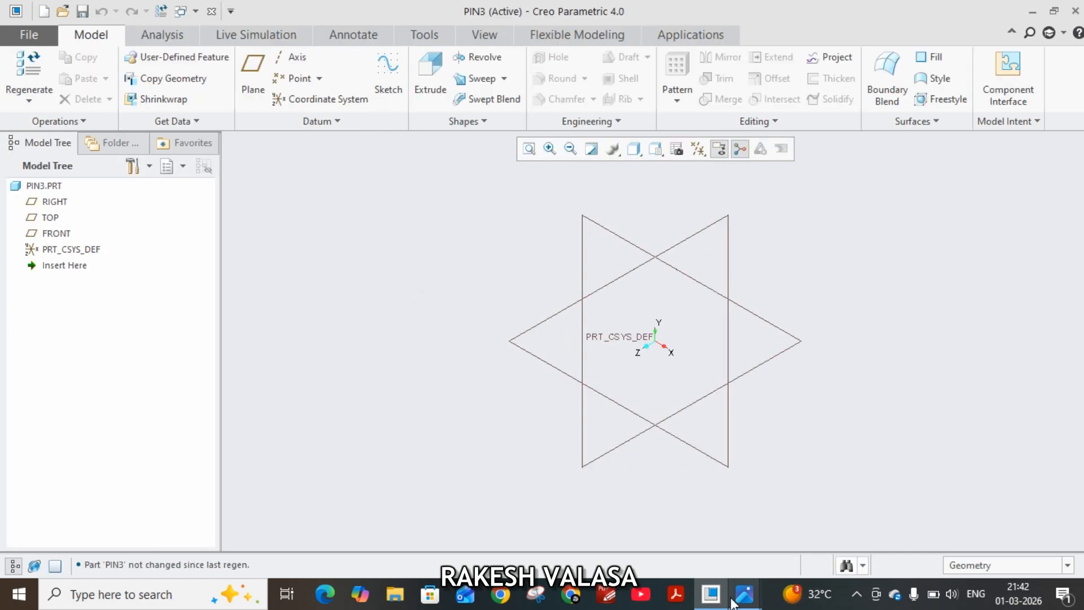
Consult the pin in the reference drawing, then start a Revolve sketch on the FRONT plane in Creo Parametric, oriented flat to the screen.
mouse_move(745, 600)
left_click(747, 530)
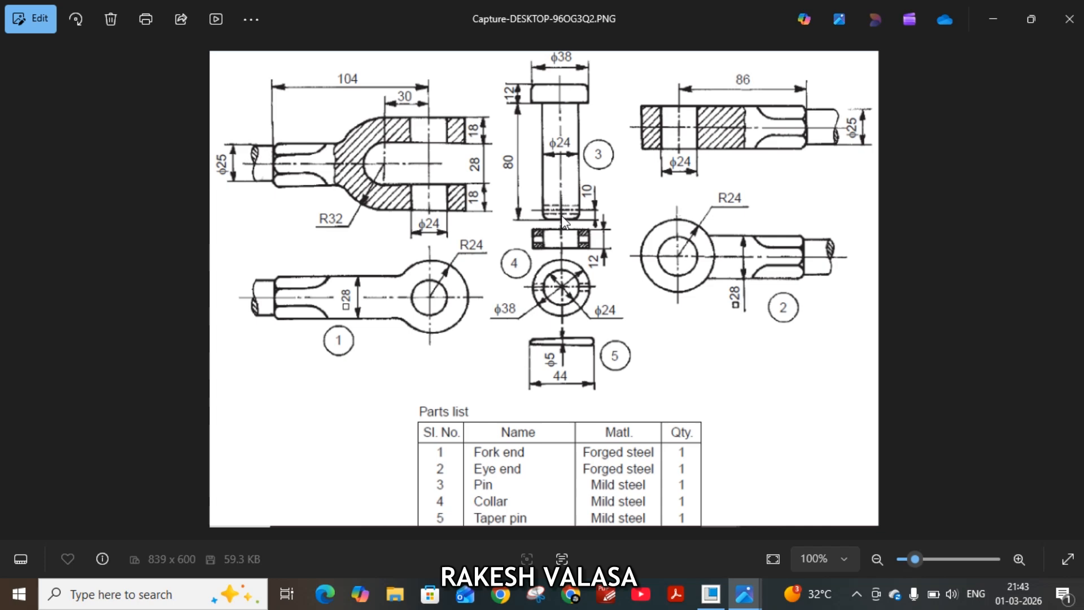
left_click(713, 602)
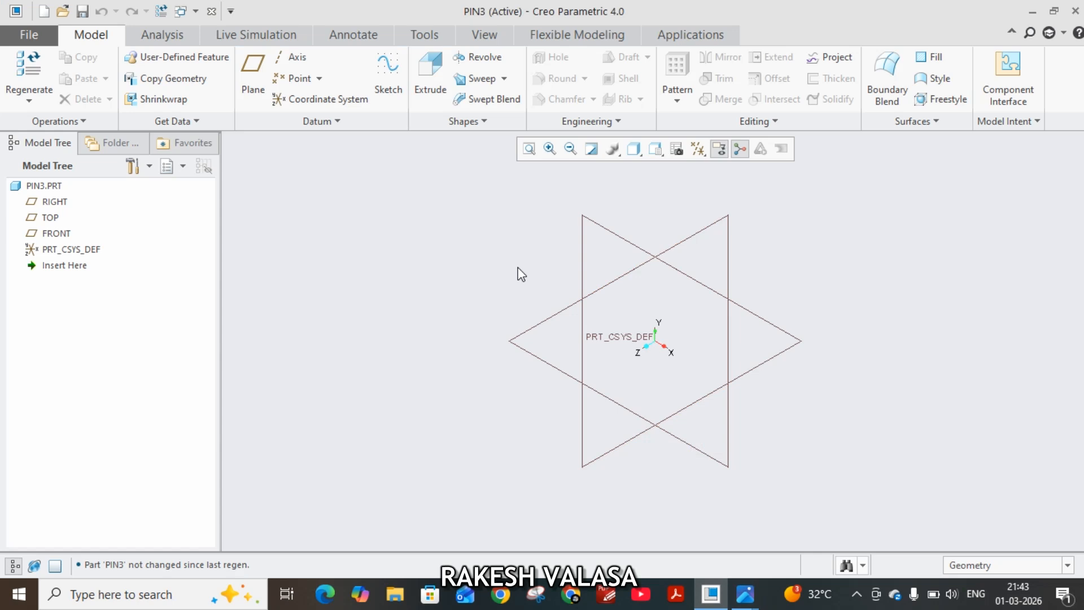
left_click(53, 233)
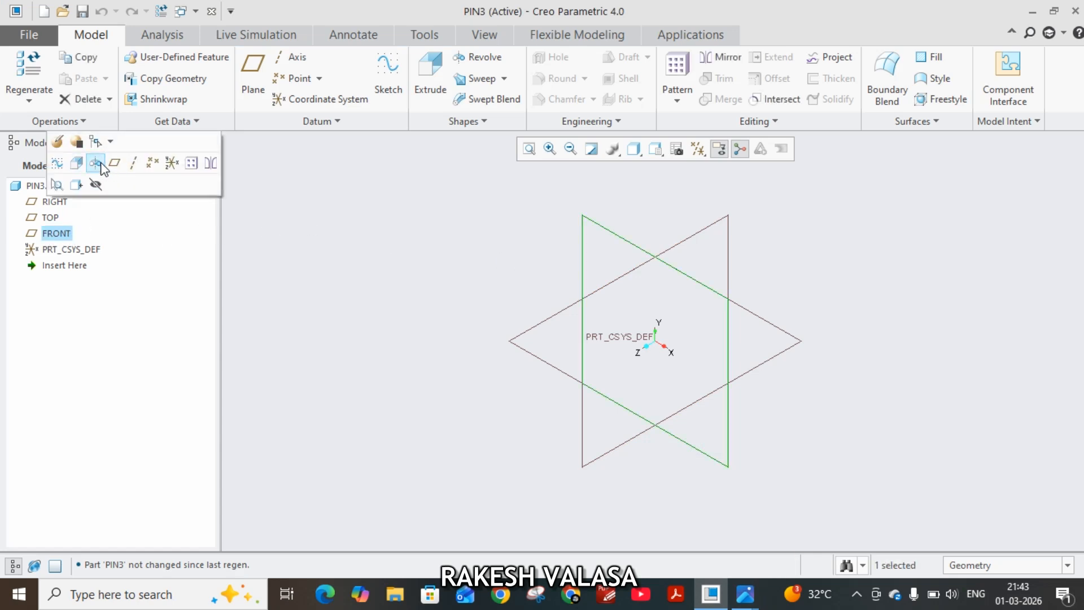
left_click(96, 163)
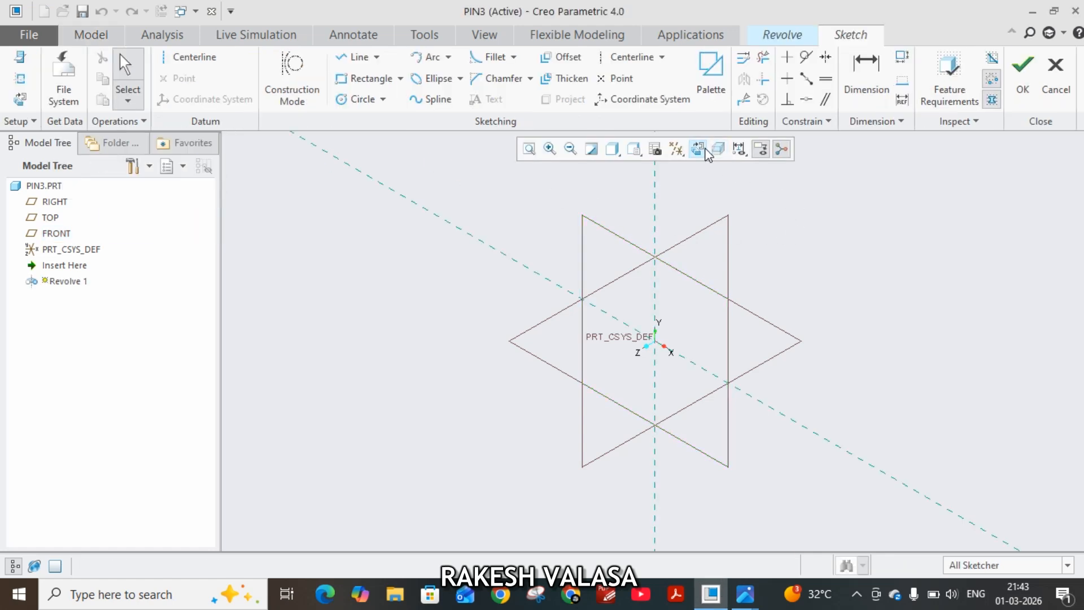
left_click(700, 148)
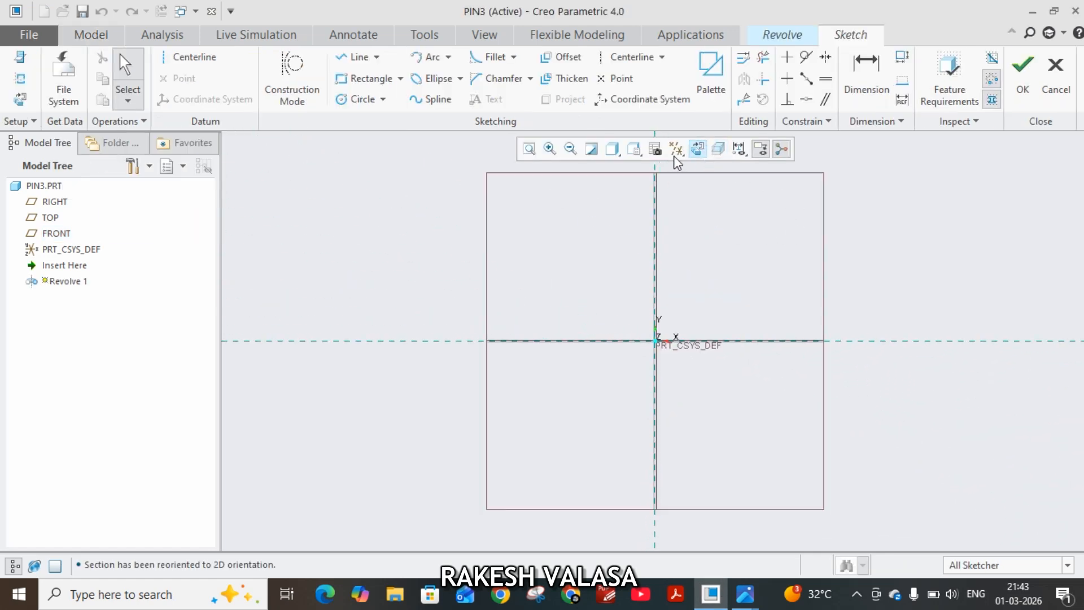
Hide all datum axes, points, coordinate systems and planes in the sketch view.
left_click(677, 150)
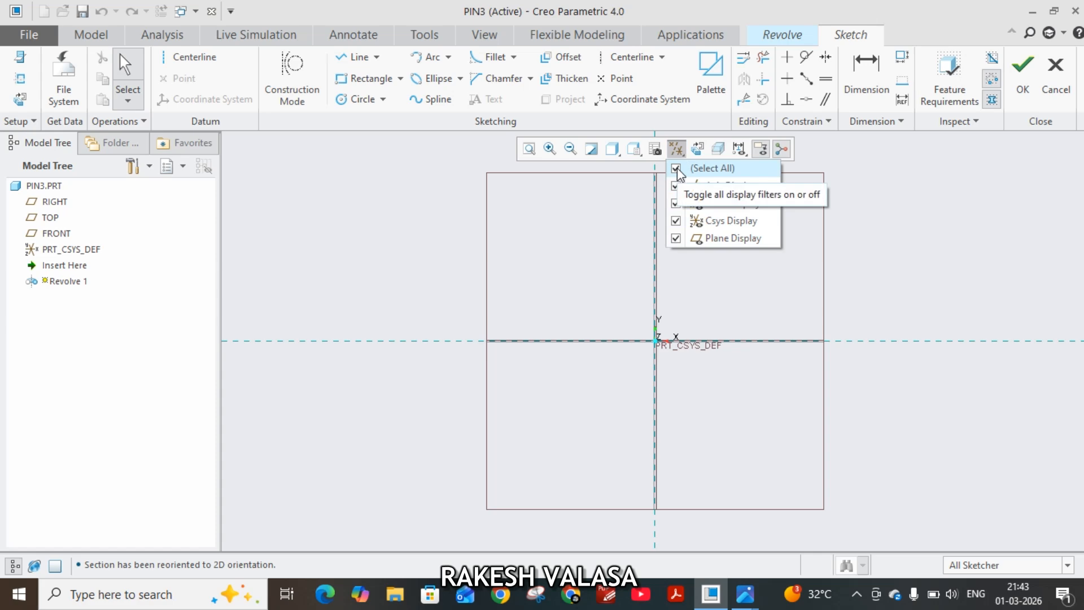
left_click(676, 169)
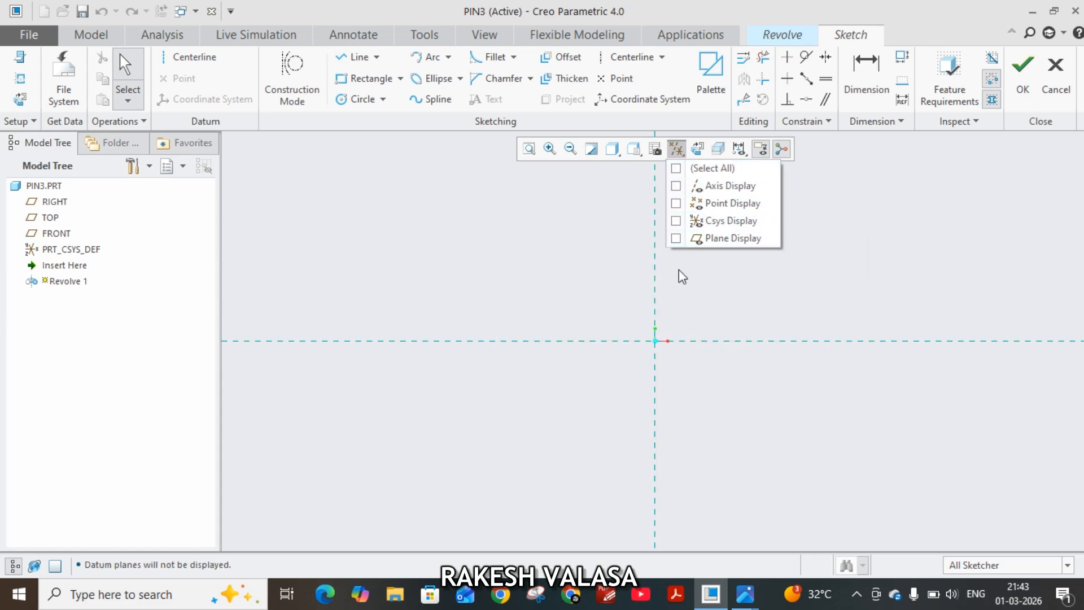
left_click(534, 248)
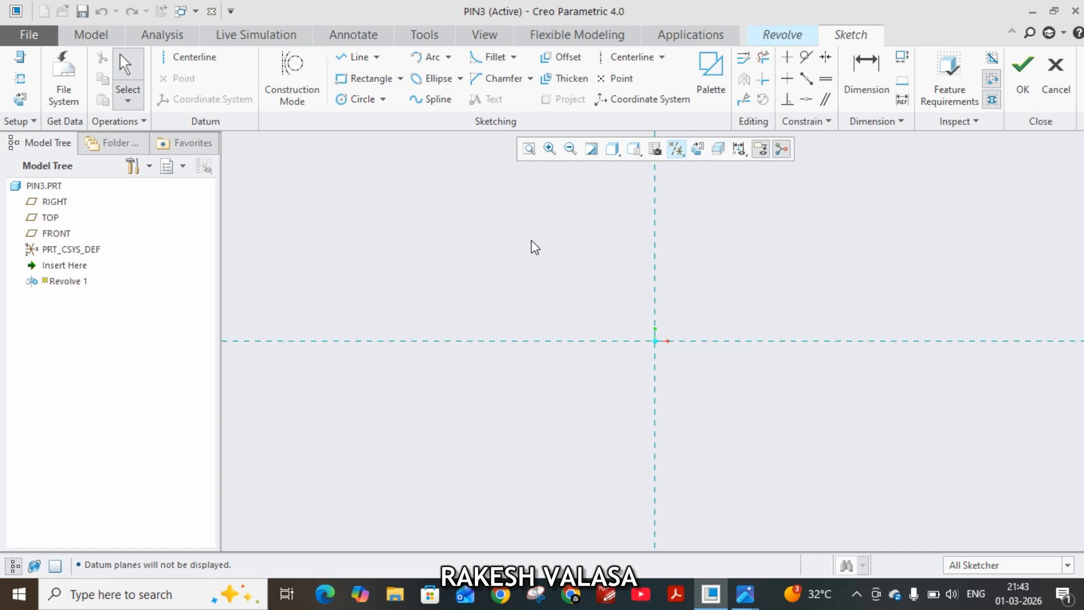
Draw a vertical geometry centerline through the sketch origin as the axis of revolution.
left_click(182, 58)
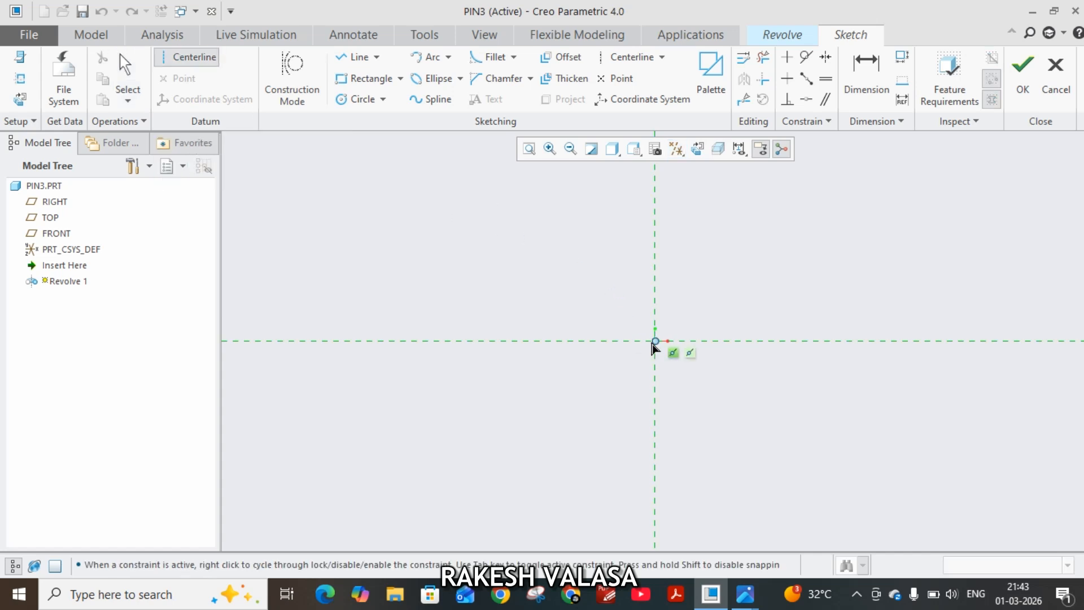
left_click(654, 341)
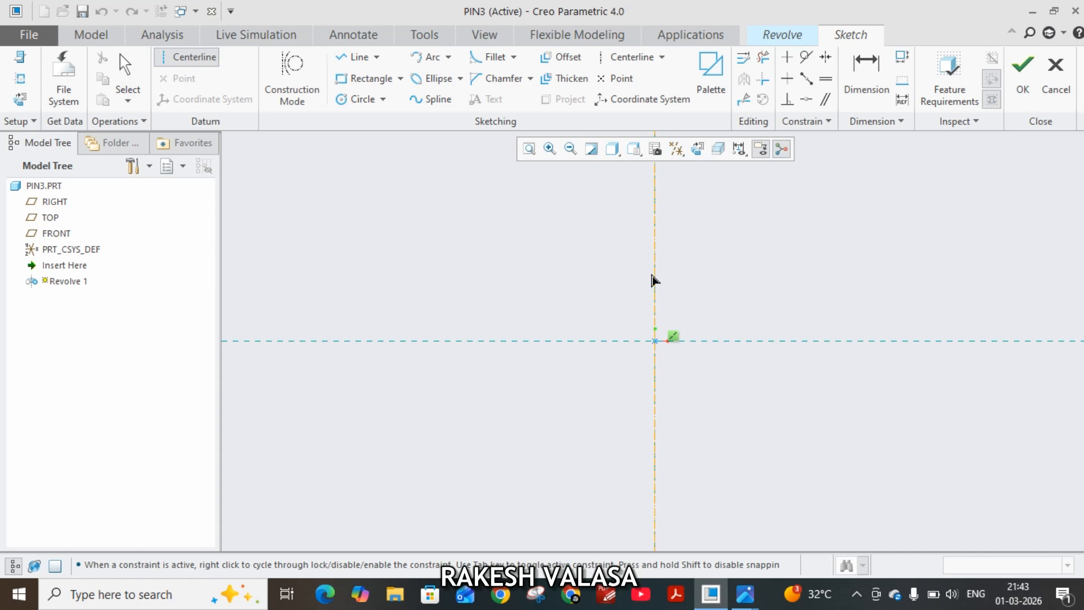
left_click(654, 281)
middle_click(772, 273)
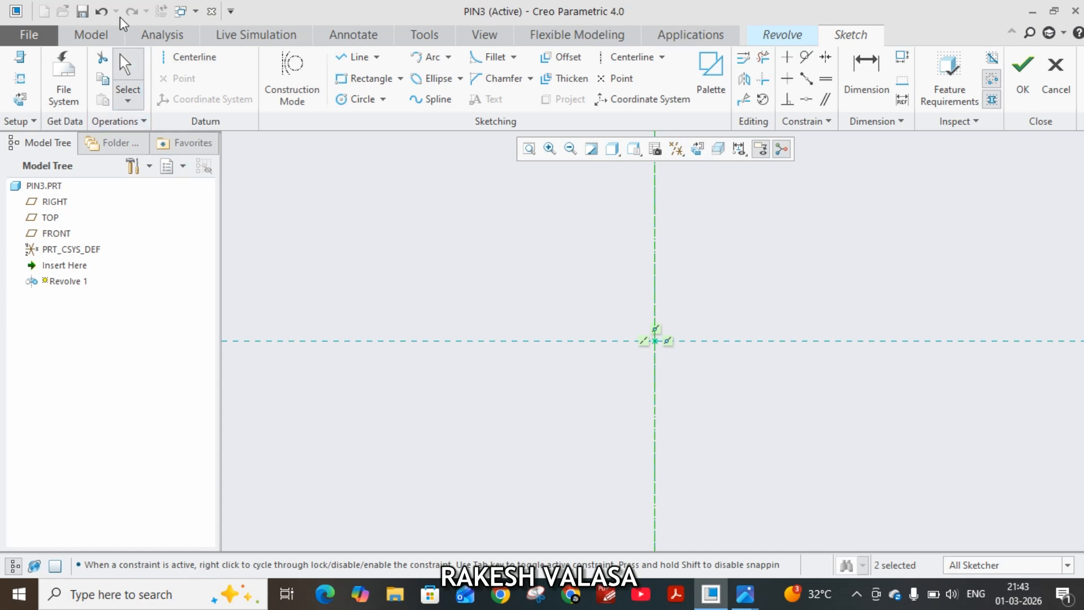
Sketch the pin's closed half-profile up from the origin: shank about 137 mm diameter and 176 mm long, head about 224 mm diameter and 53 mm thick.
left_click(352, 57)
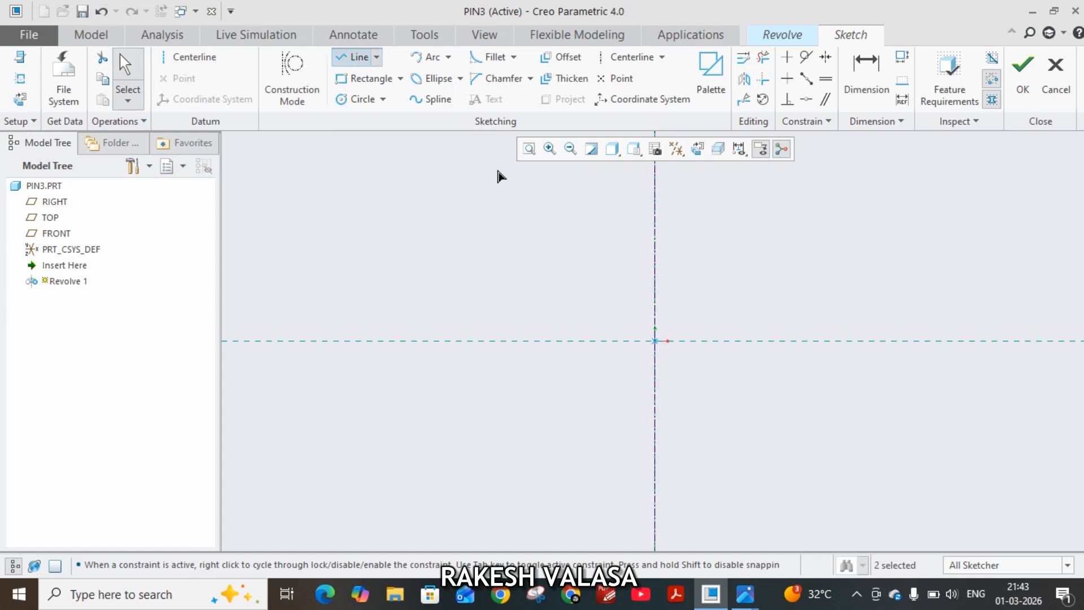
left_click(655, 341)
left_click(700, 341)
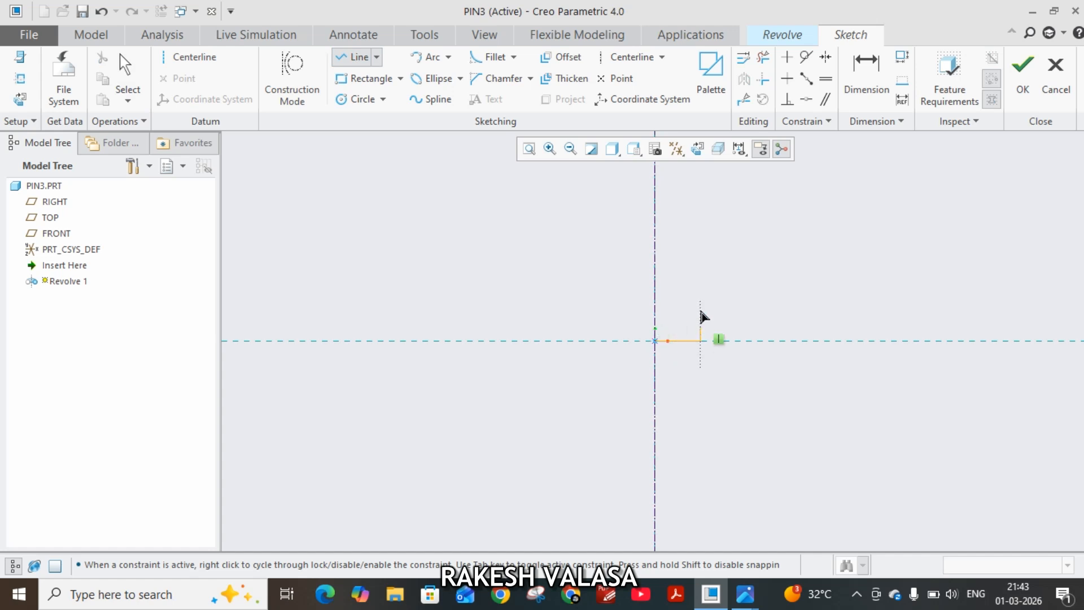
left_click(700, 224)
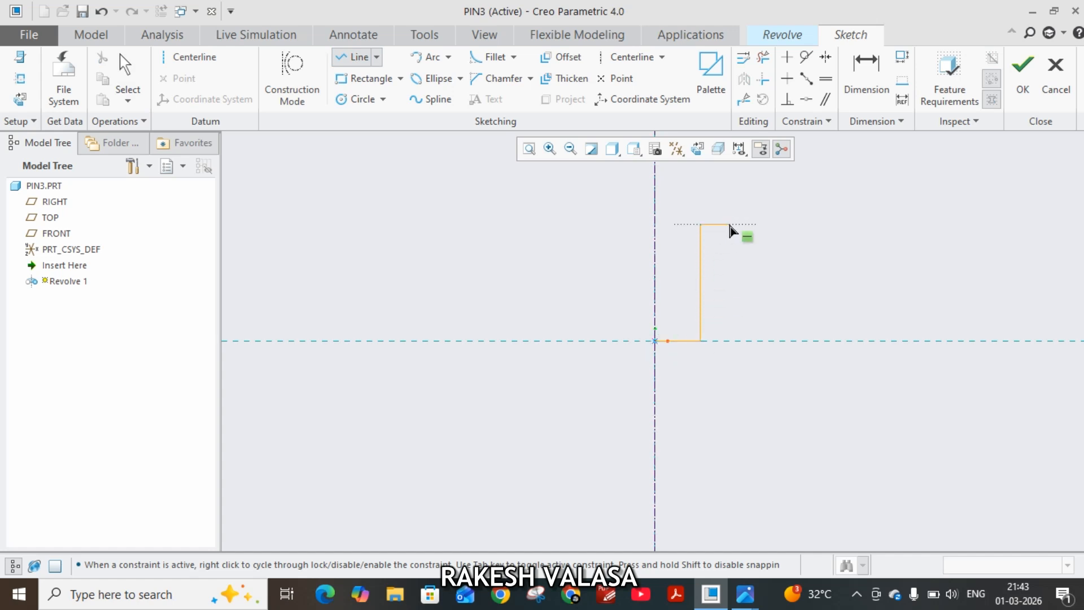
left_click(729, 224)
left_click(729, 190)
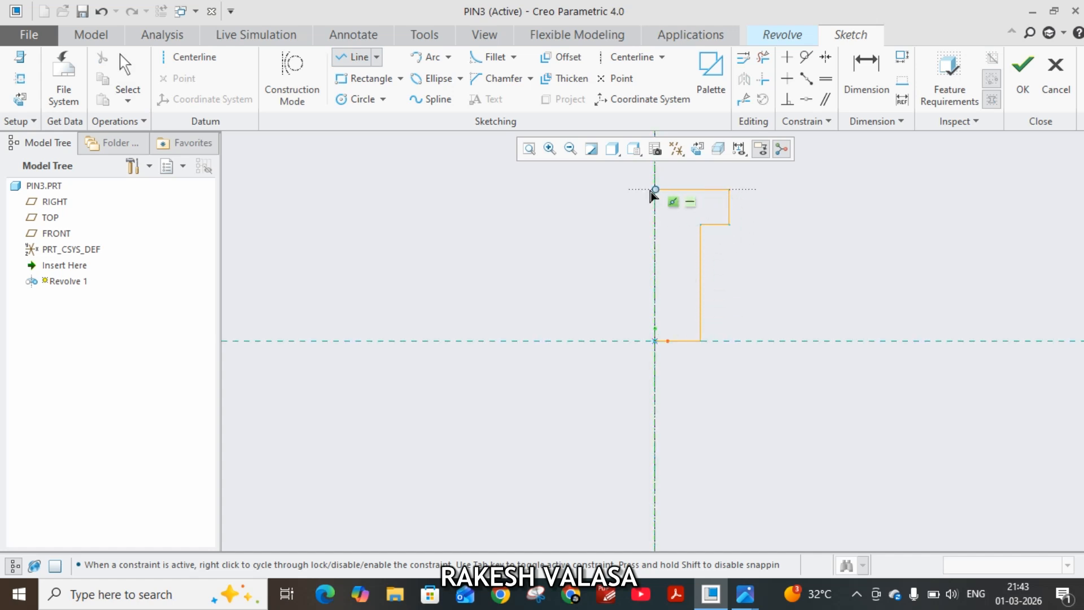
left_click(655, 189)
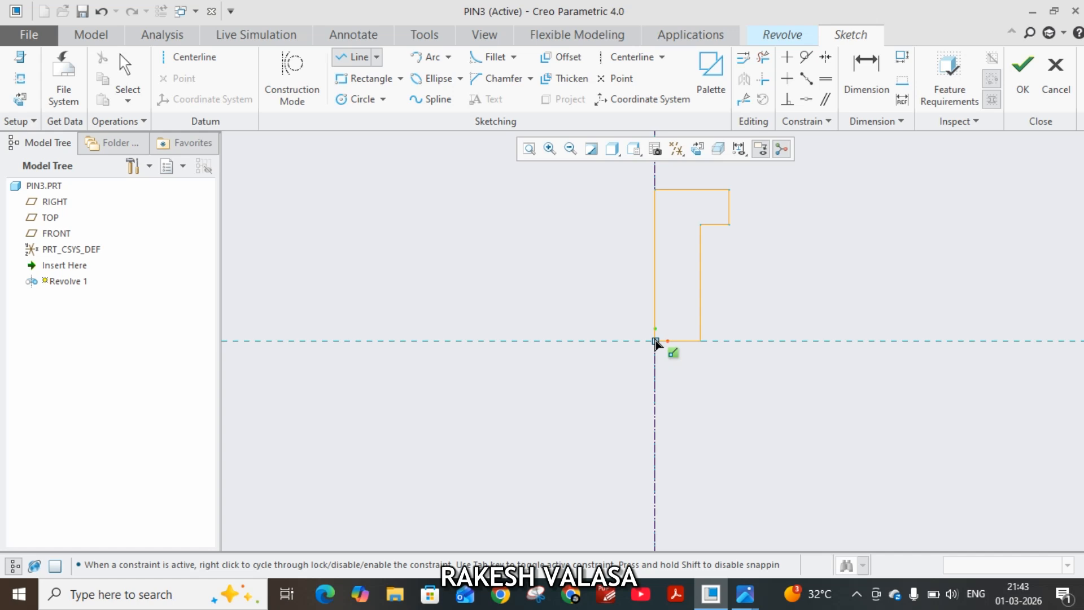
left_click(655, 341)
middle_click(570, 290)
middle_click(570, 290)
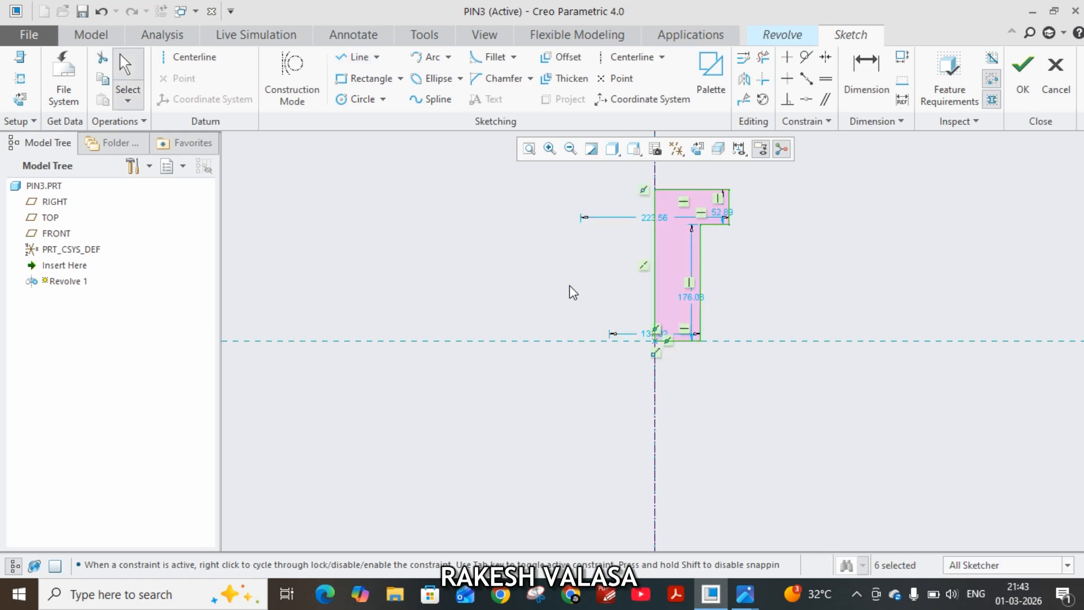
Recheck the pin in the reference drawing and set the profile's shank diameter to 24 mm and shank length to 80 mm.
left_click(746, 594)
left_click(665, 511)
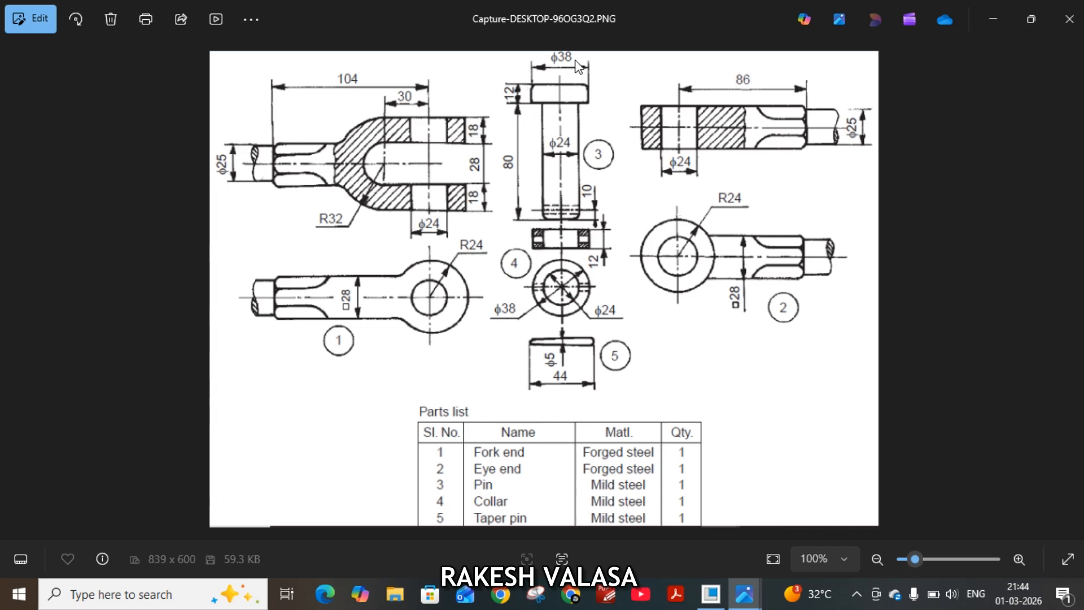
left_click(710, 593)
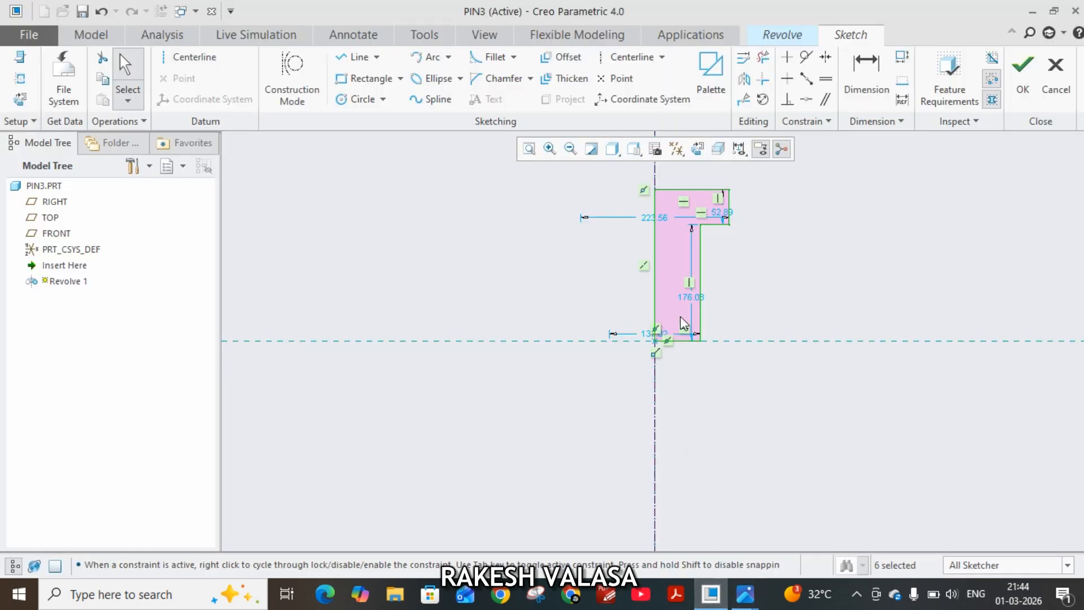
left_click_drag(650, 335, 647, 379)
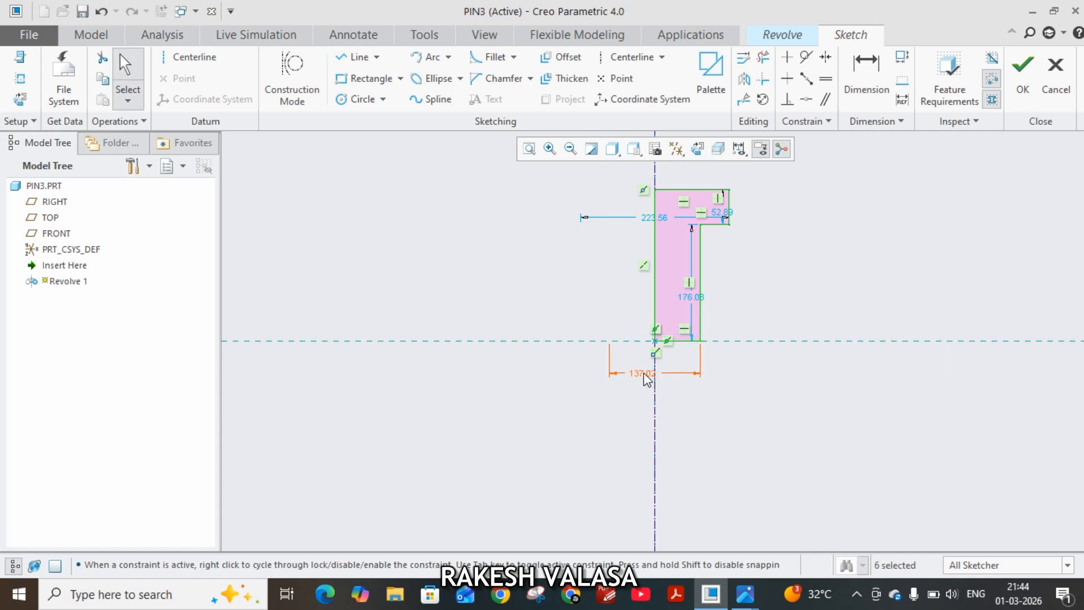
double_click(647, 377)
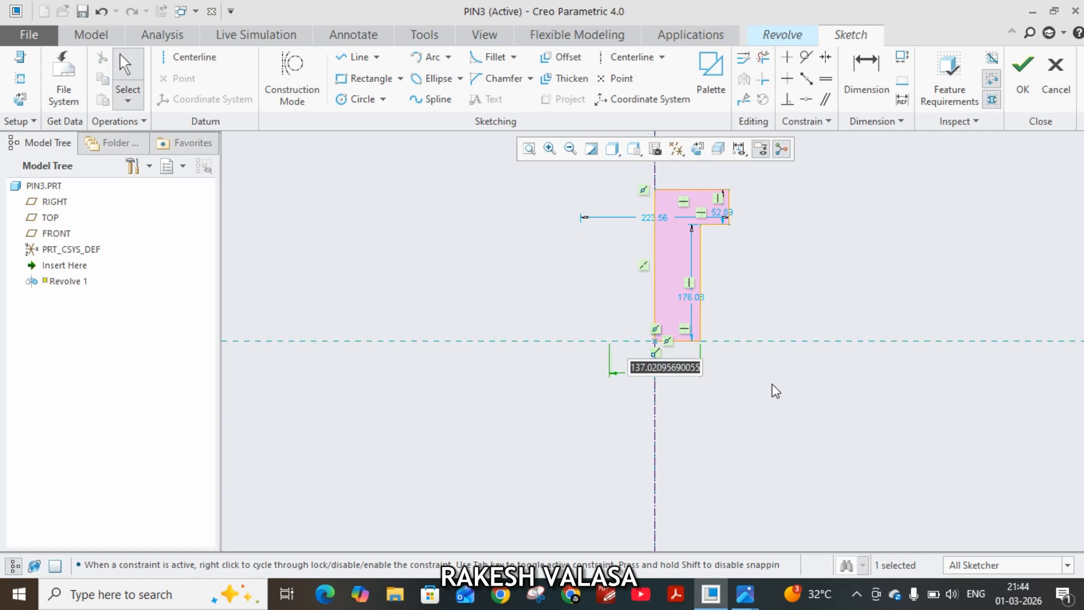
type("24")
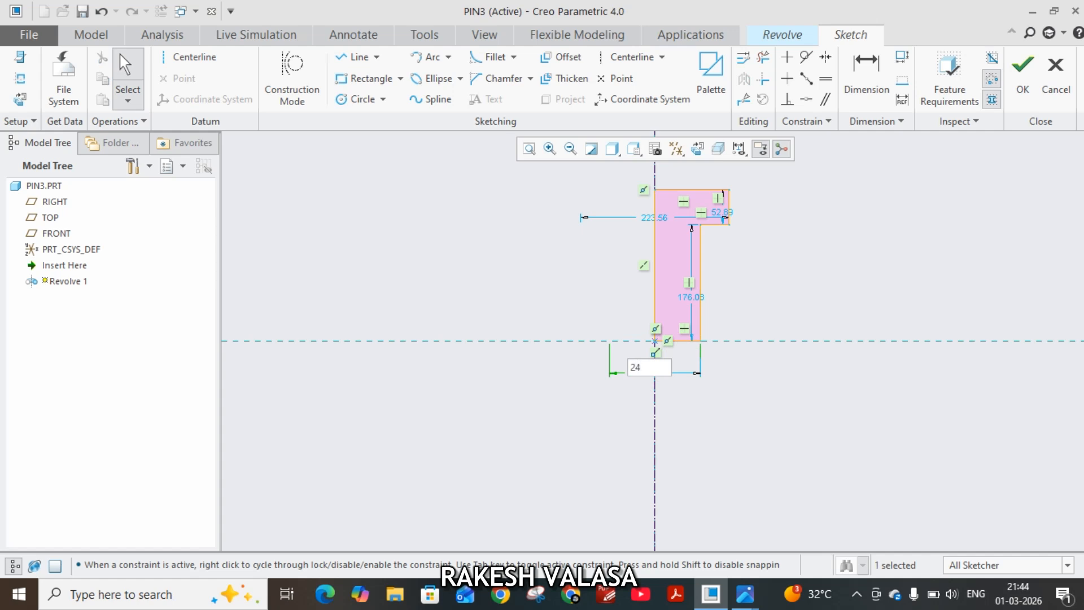
key("Return")
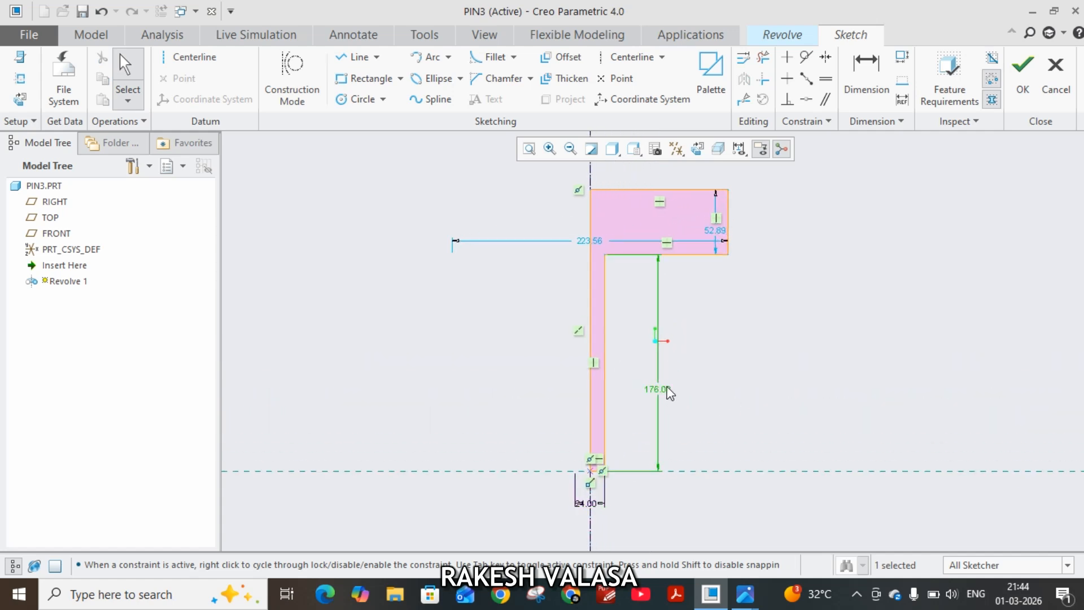
double_click(666, 390)
type("80")
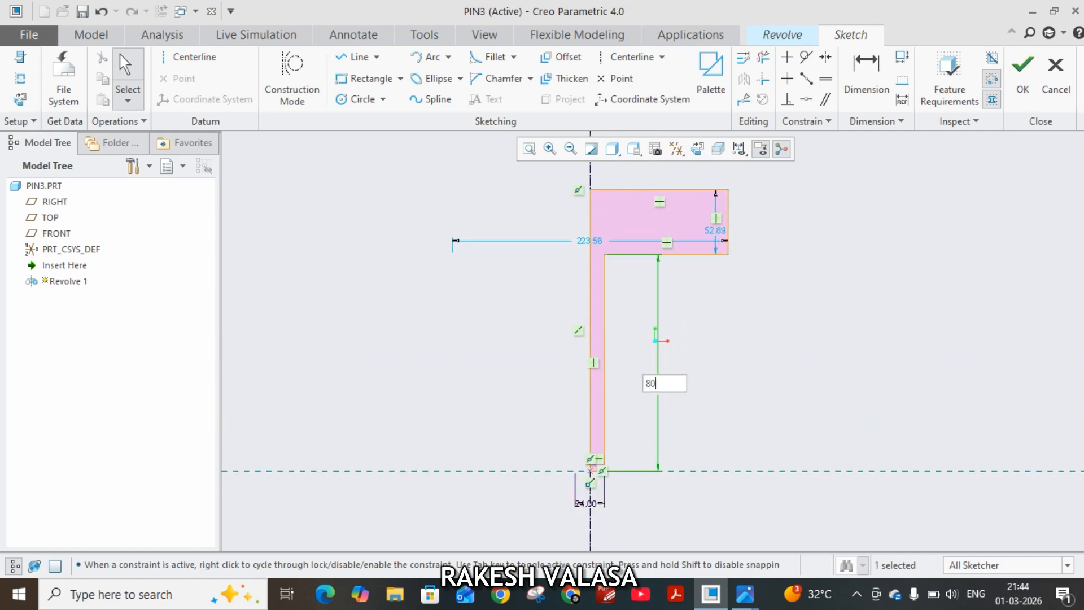
key("Return")
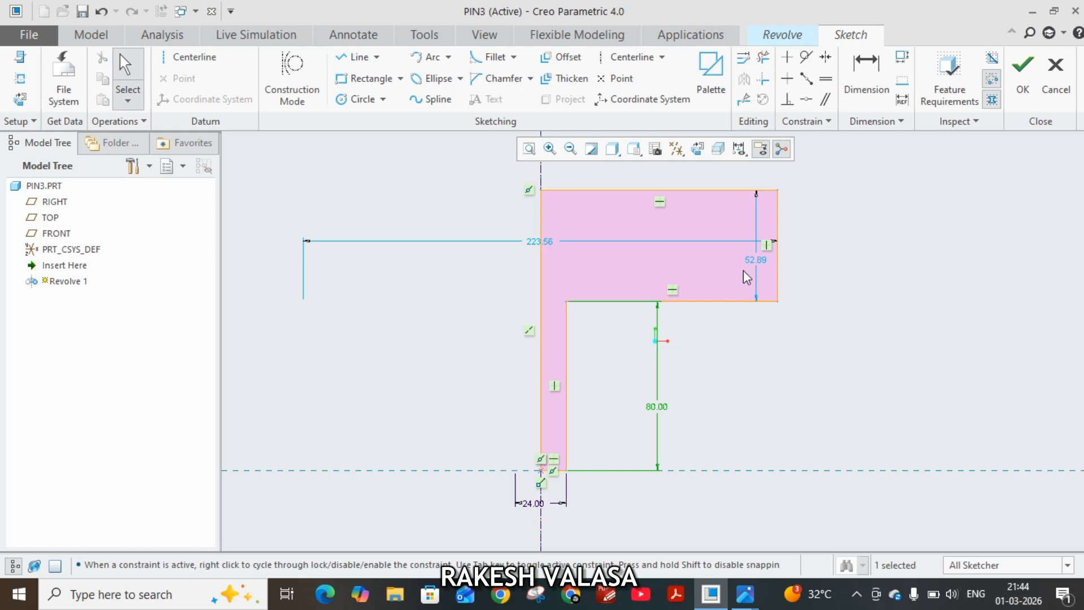
Set the pin head's thickness to 12 mm and its diameter to 38 mm.
double_click(756, 261)
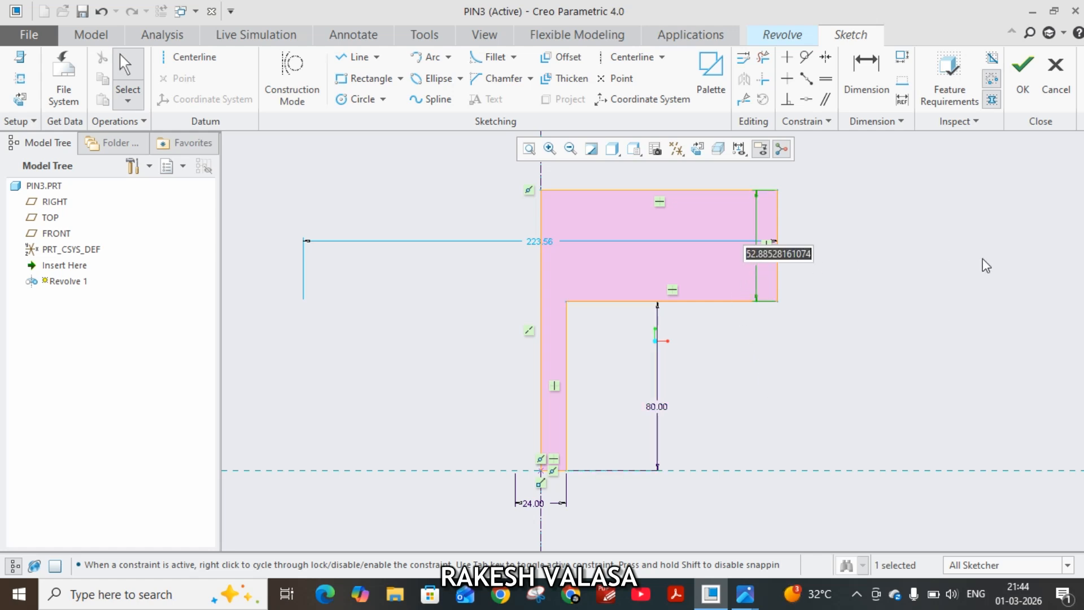
type("12")
key("Return")
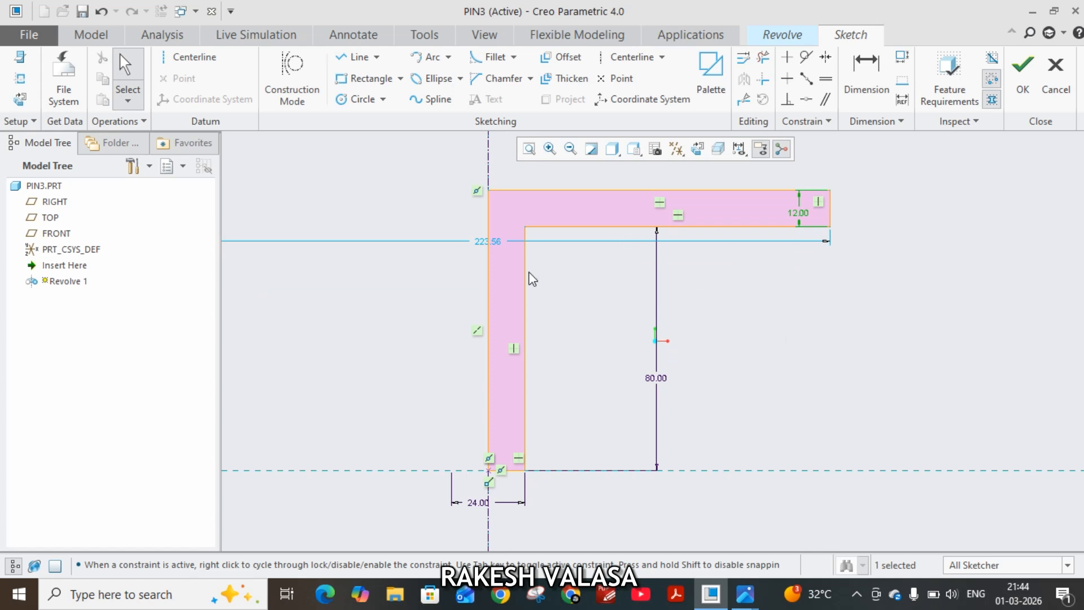
double_click(481, 244)
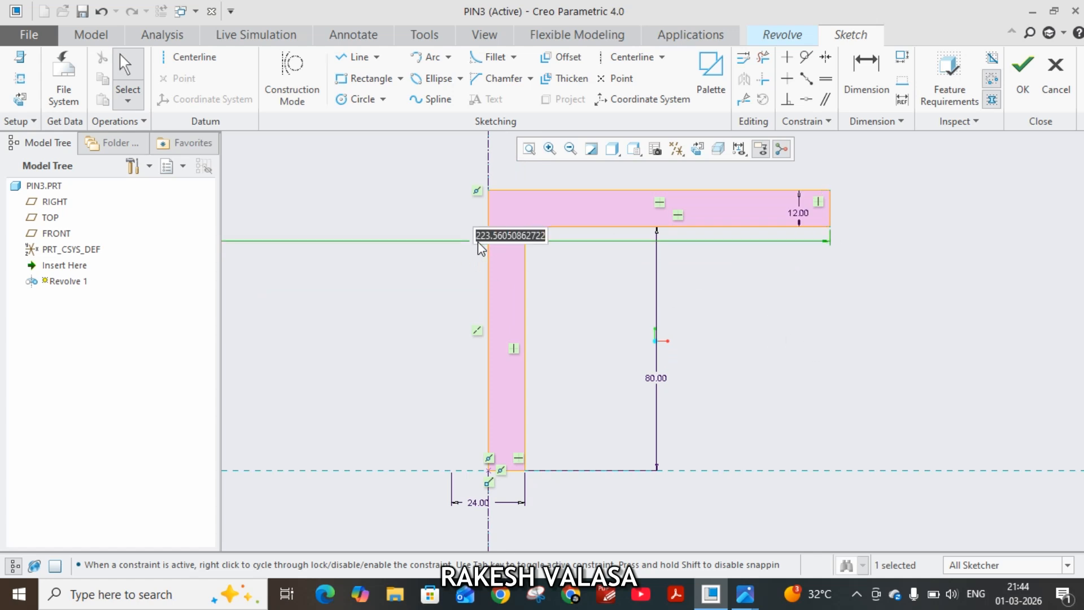
type("38")
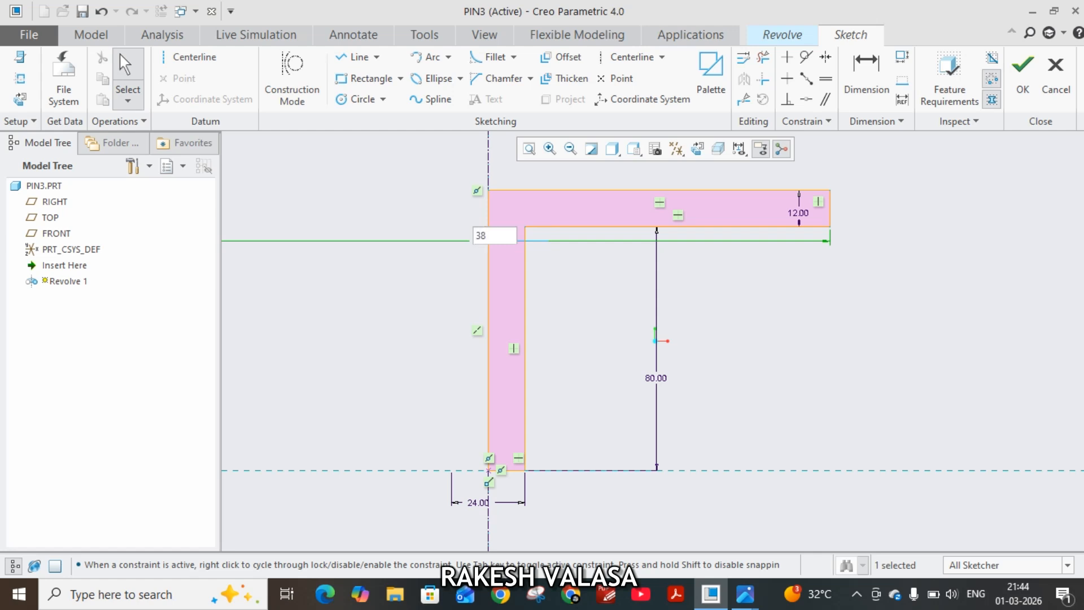
key("Return")
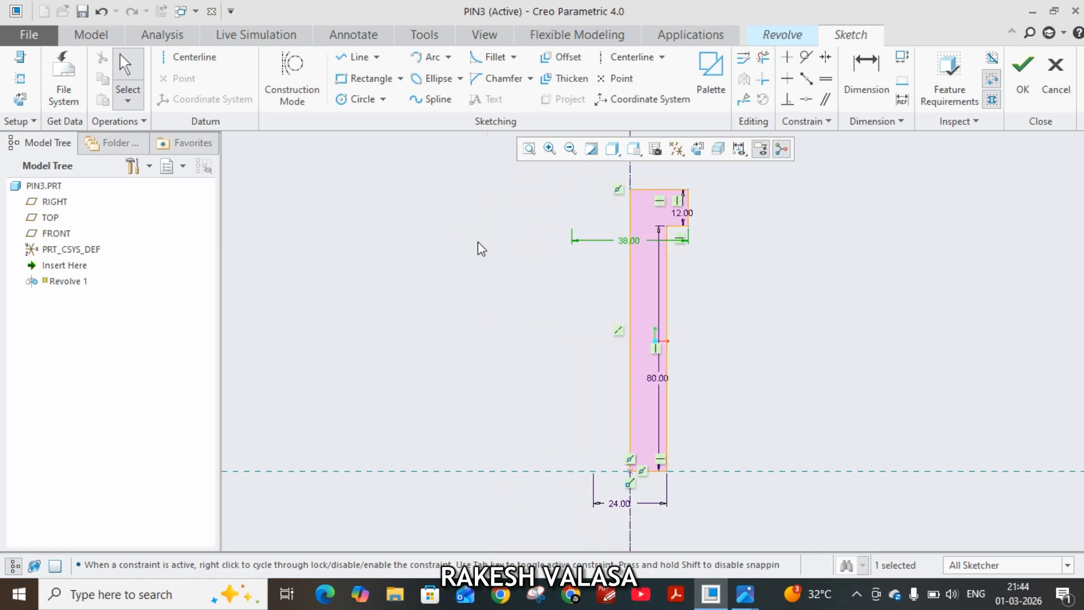
Finish the section sketch and revolve it 360° about its internal centerline into the solid pin.
left_click(1022, 72)
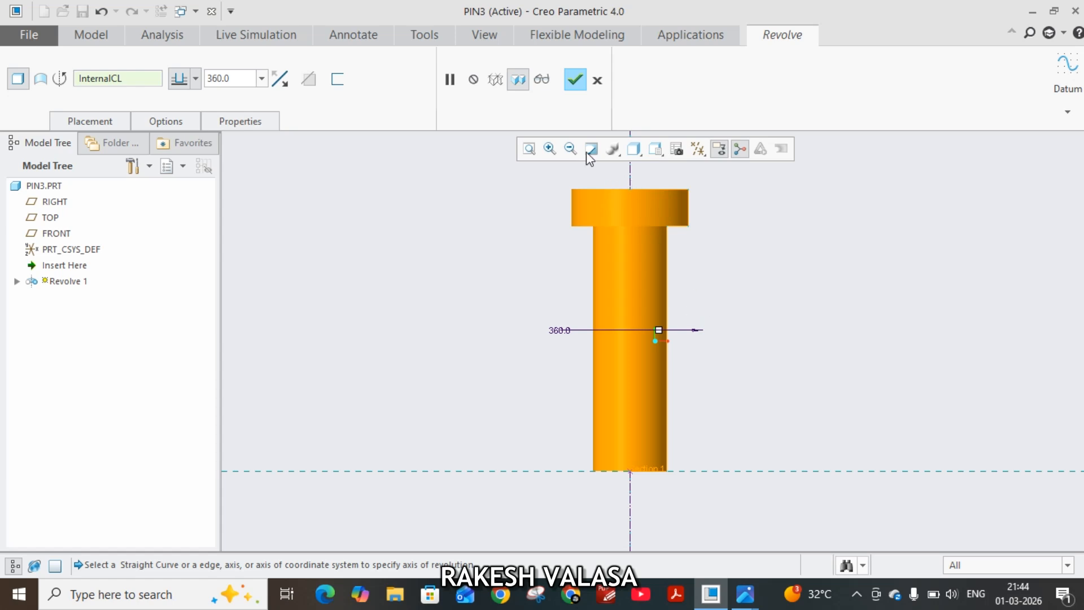
left_click(575, 79)
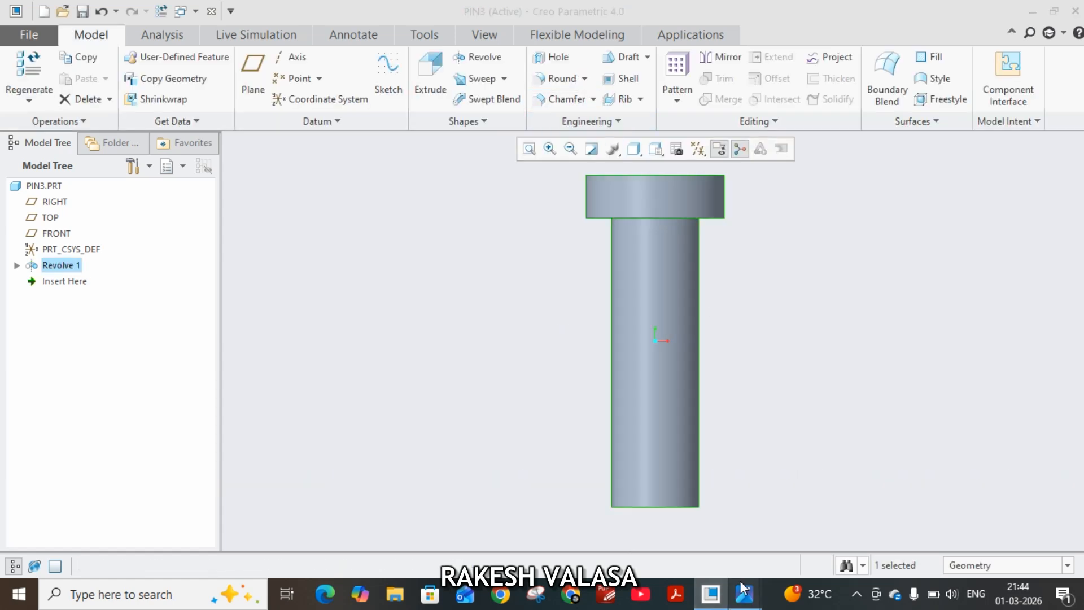
Check the pin's end details in the reference drawing and apply a D x D chamfer of 2 mm to the shank's free end edge.
mouse_move(739, 597)
left_click(708, 512)
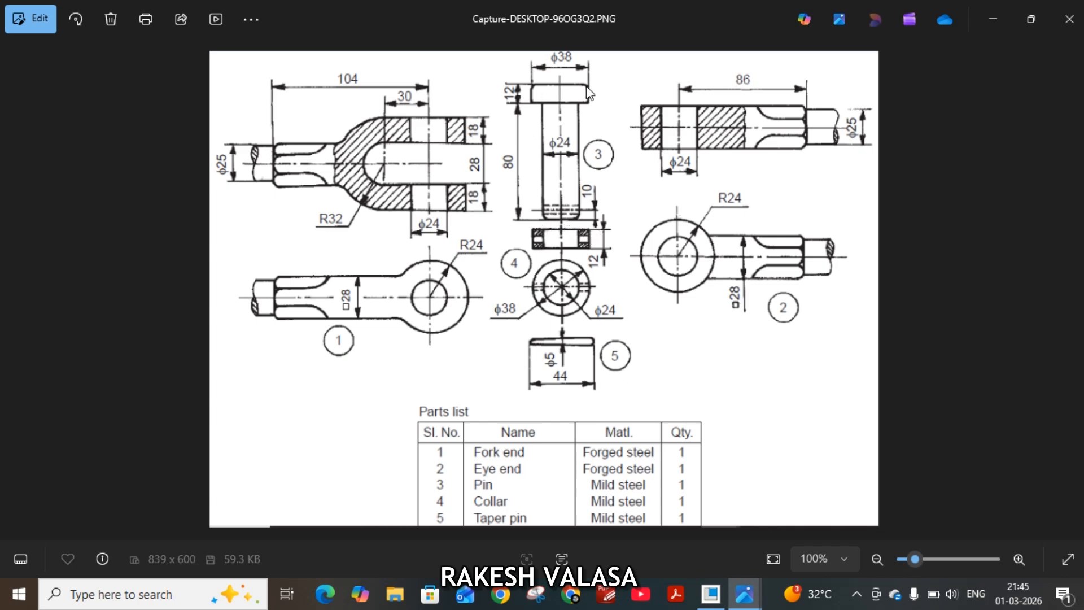
left_click(710, 603)
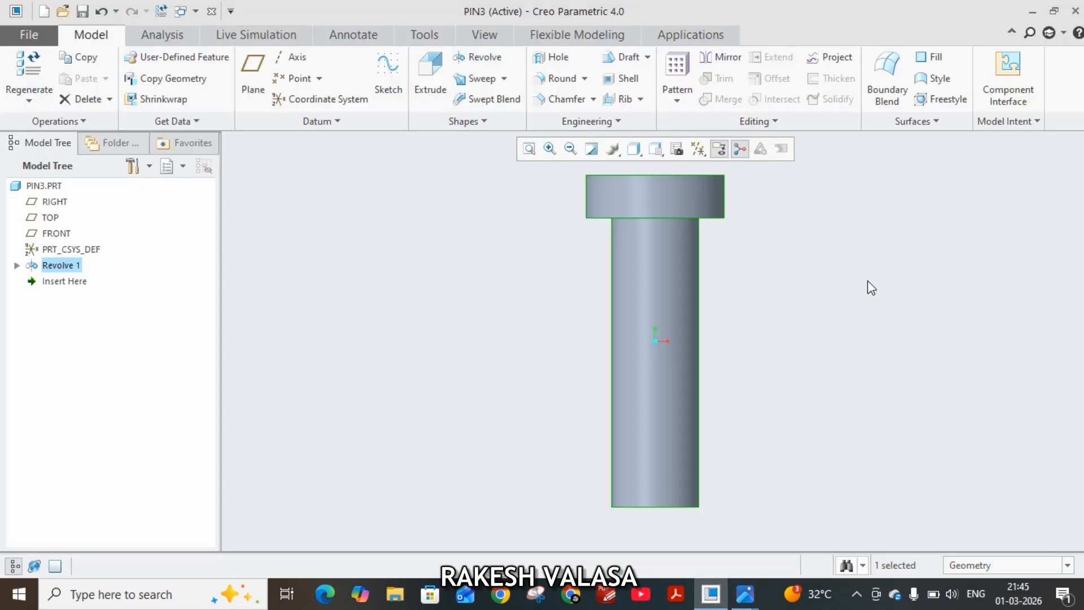
middle_click_drag(825, 310, 810, 259)
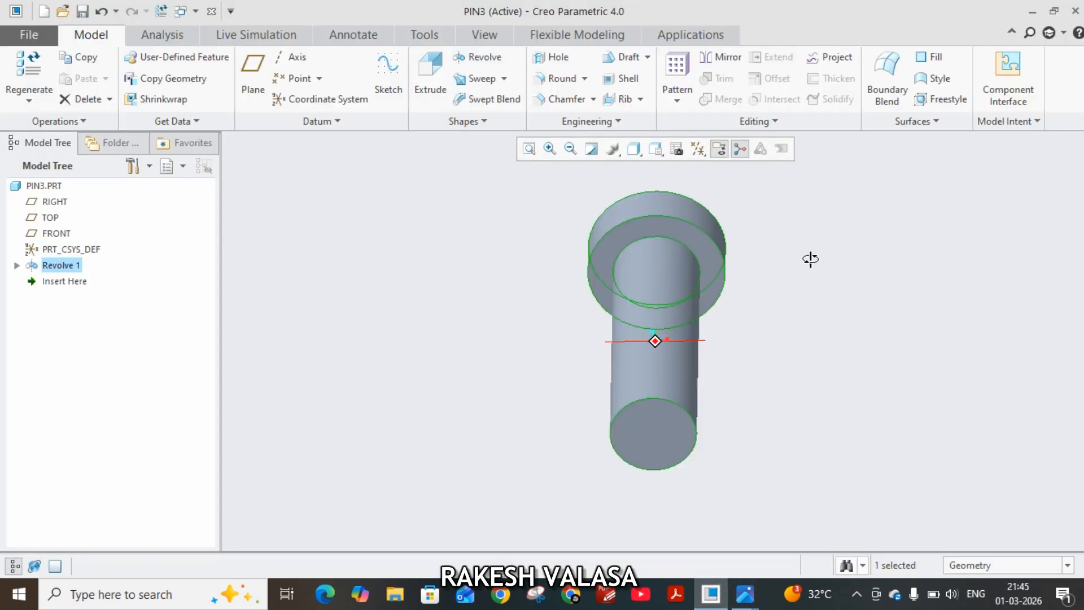
left_click(554, 103)
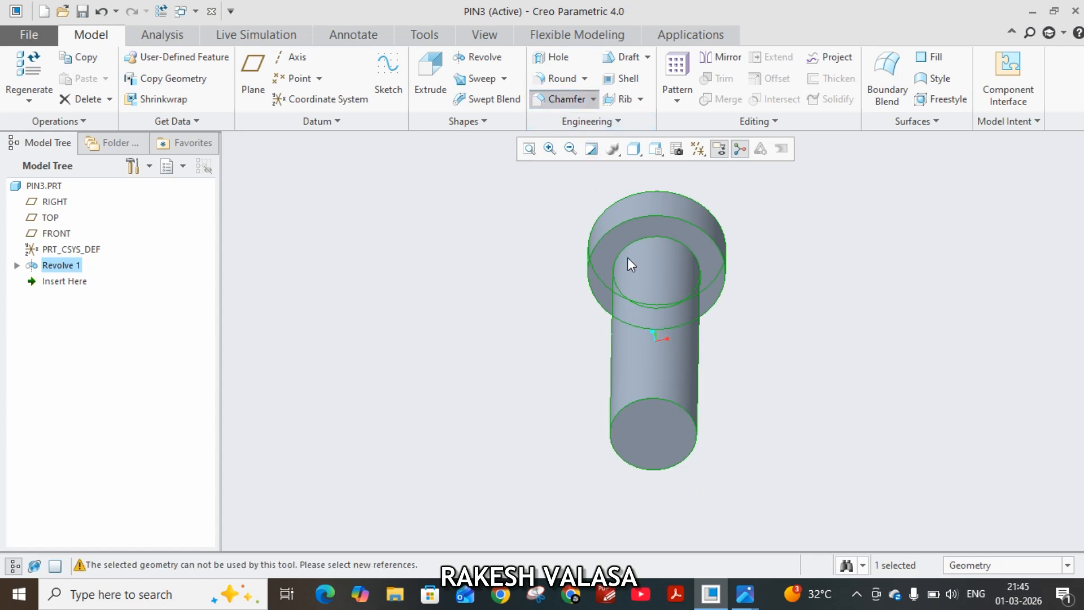
left_click(669, 401)
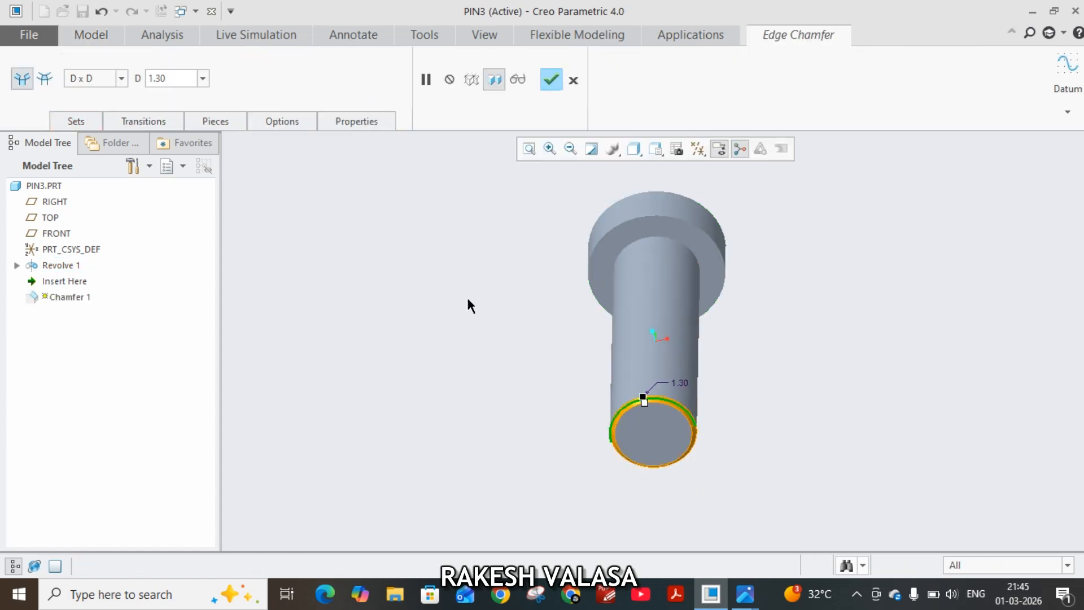
double_click(172, 79)
type("2")
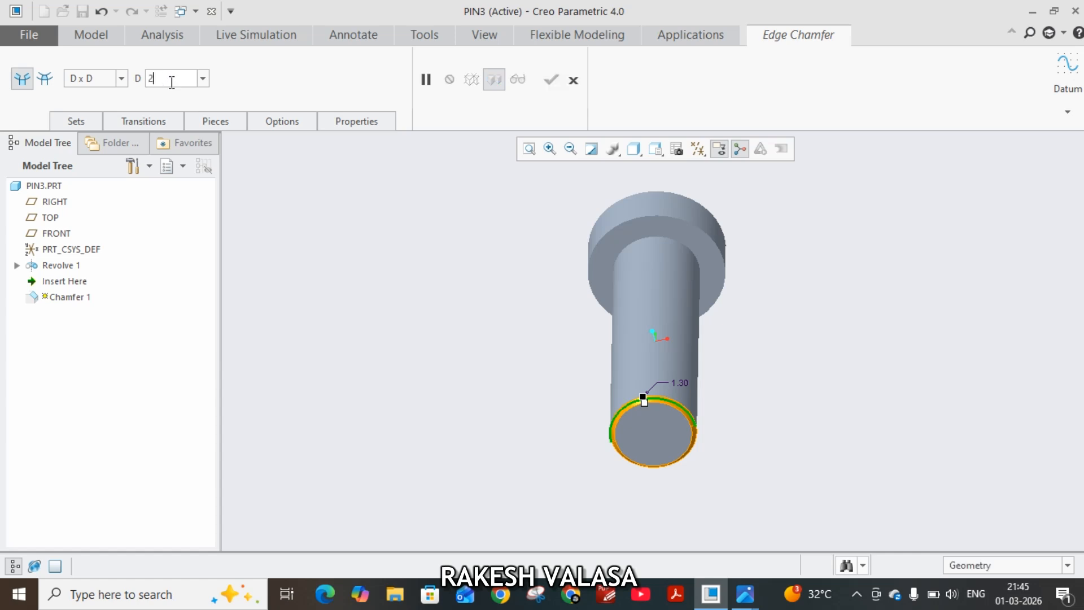
key("Return")
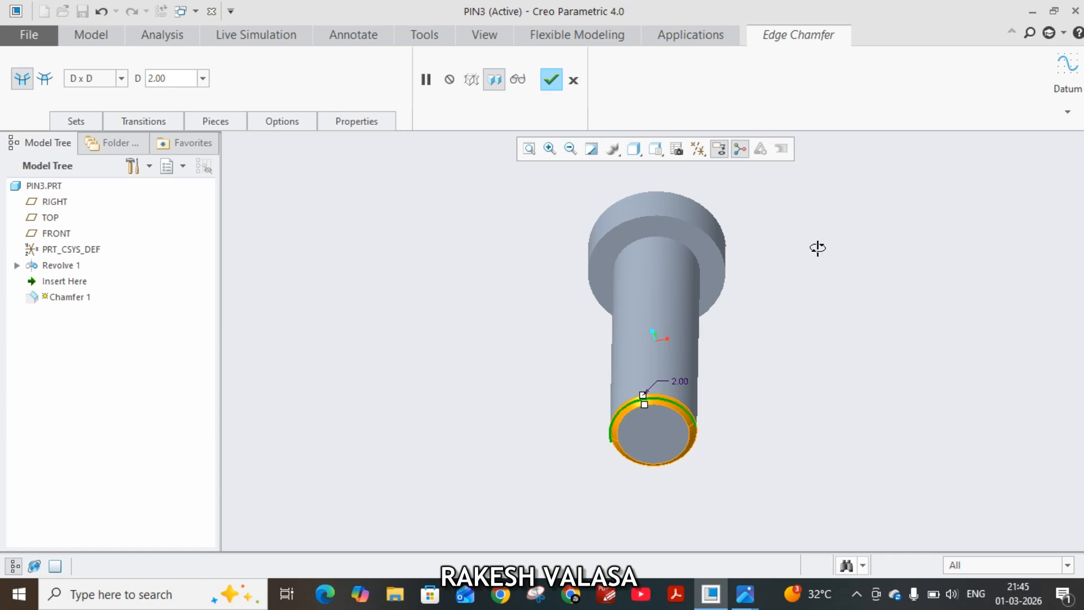
Add the outer top edge of the pin's head to the chamfer at 2 mm and complete the feature.
middle_click_drag(818, 245, 837, 295)
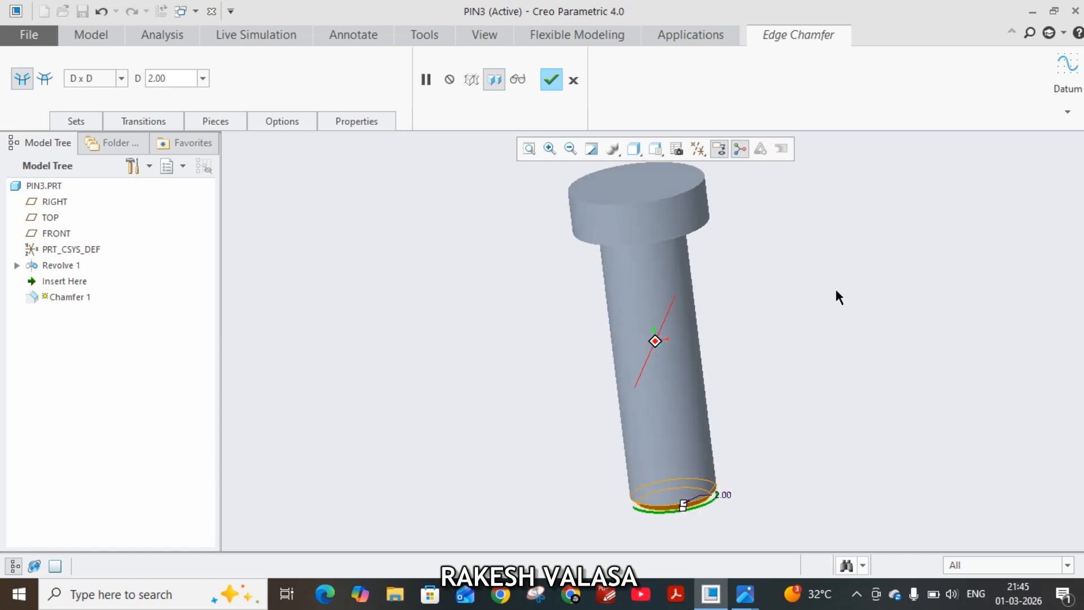
left_click(667, 201)
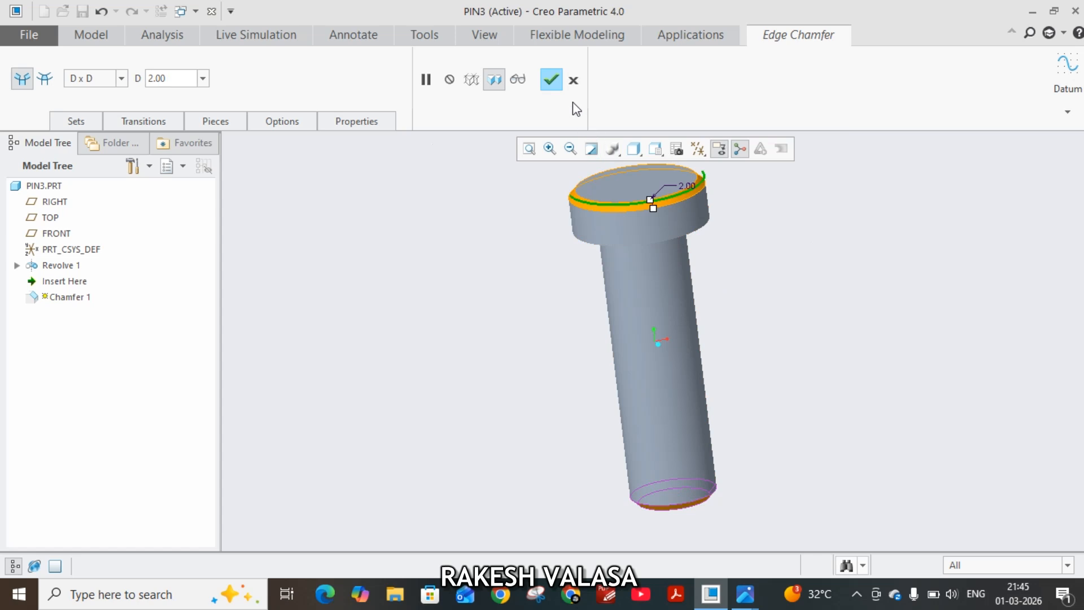
left_click(553, 83)
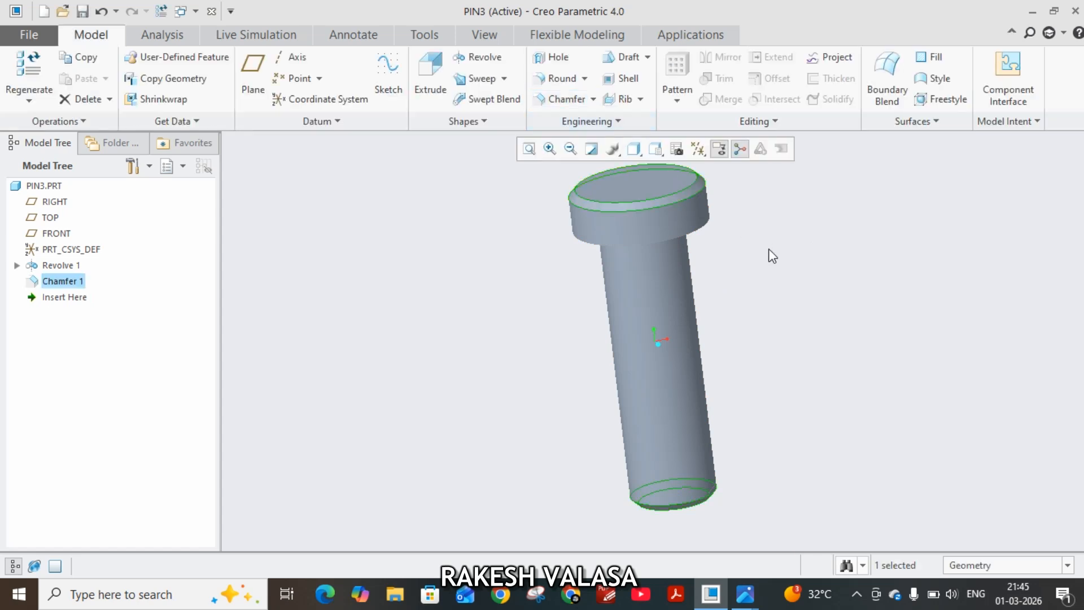
Examine the taper pin hole details in the reference drawing and the formulas for a taper's large and small diameters.
mouse_move(745, 594)
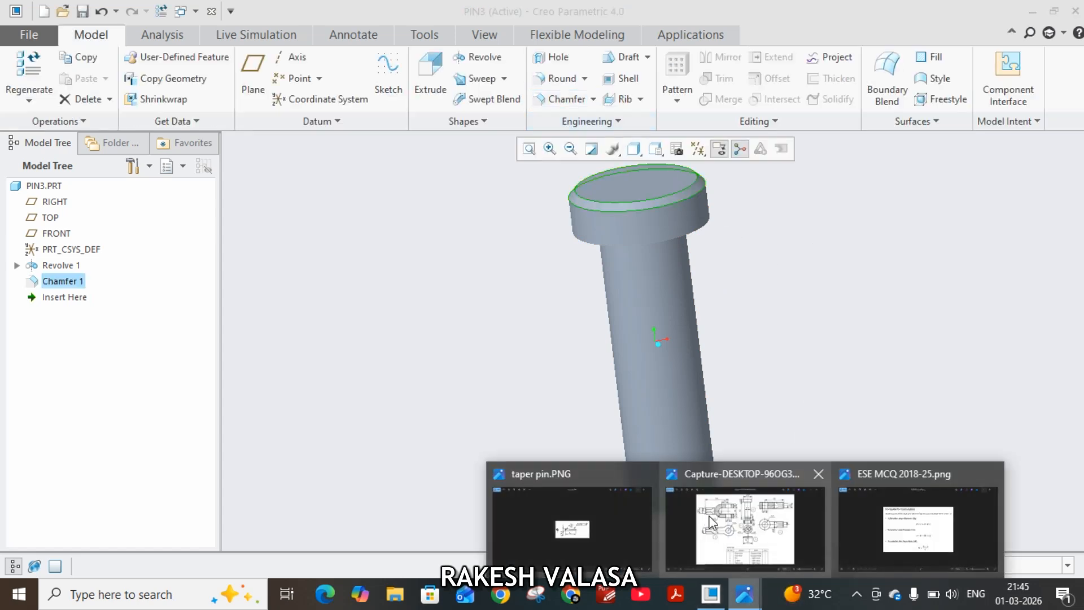
left_click(712, 522)
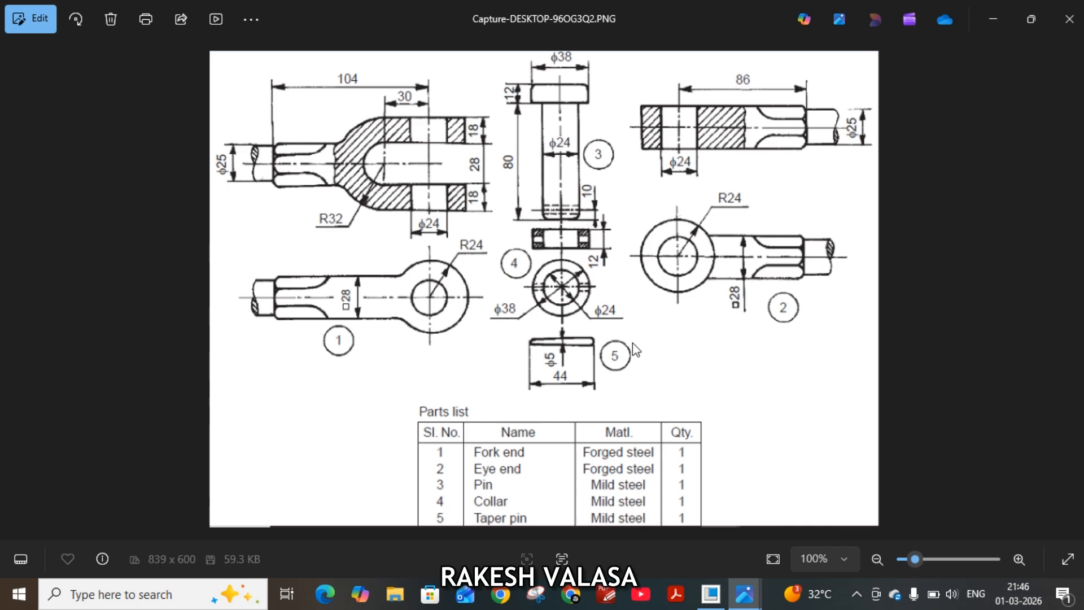
mouse_move(756, 604)
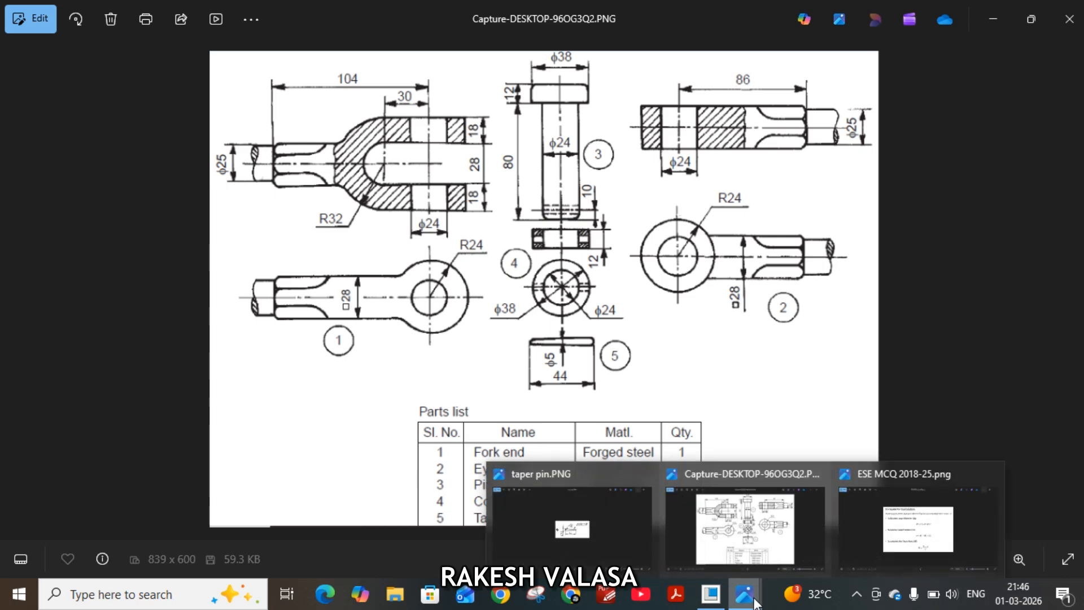
left_click(621, 541)
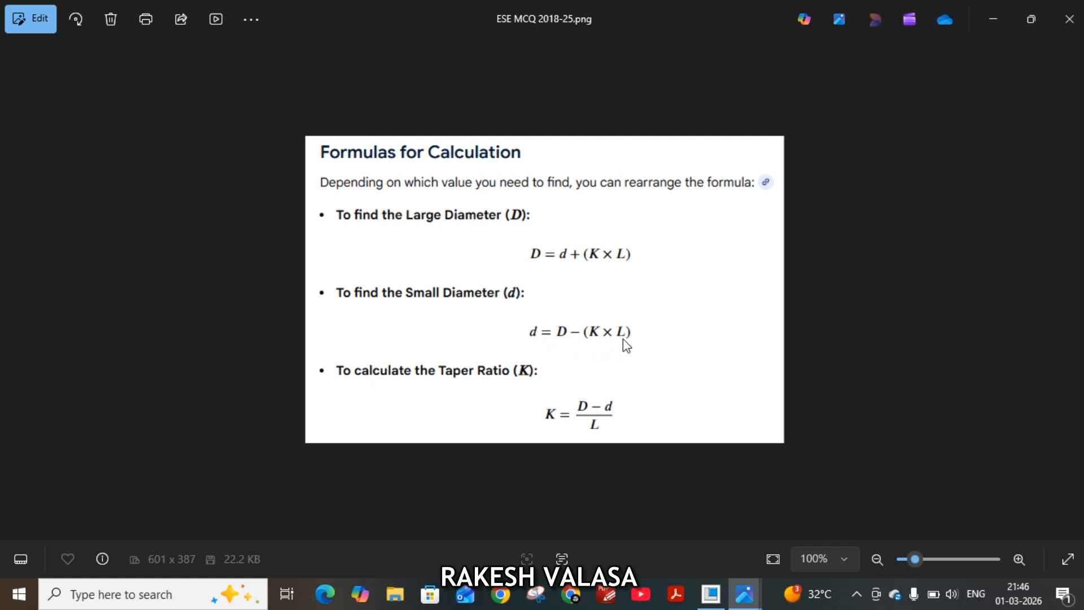
left_click(711, 594)
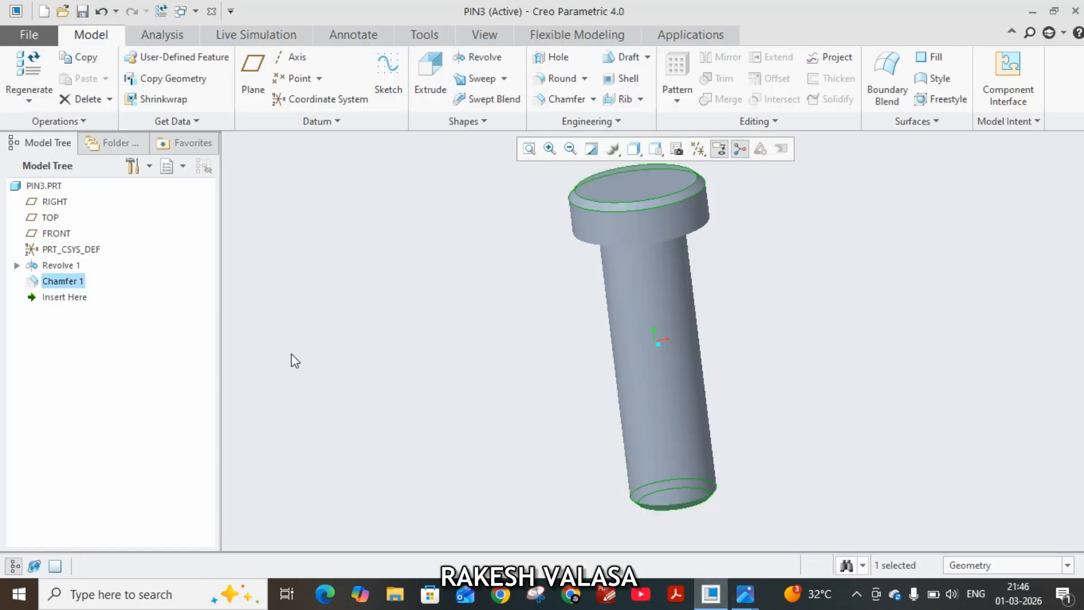
Start a second revolve sketch on the FRONT plane, viewed face-on, with the pin's lower end surface added as a reference.
left_click(51, 239)
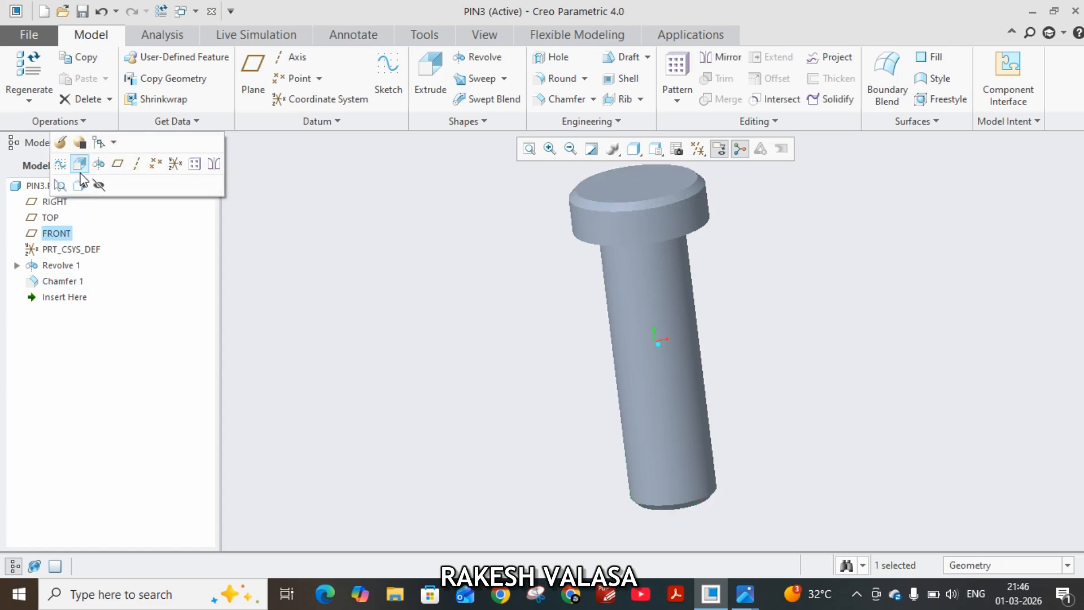
left_click(99, 164)
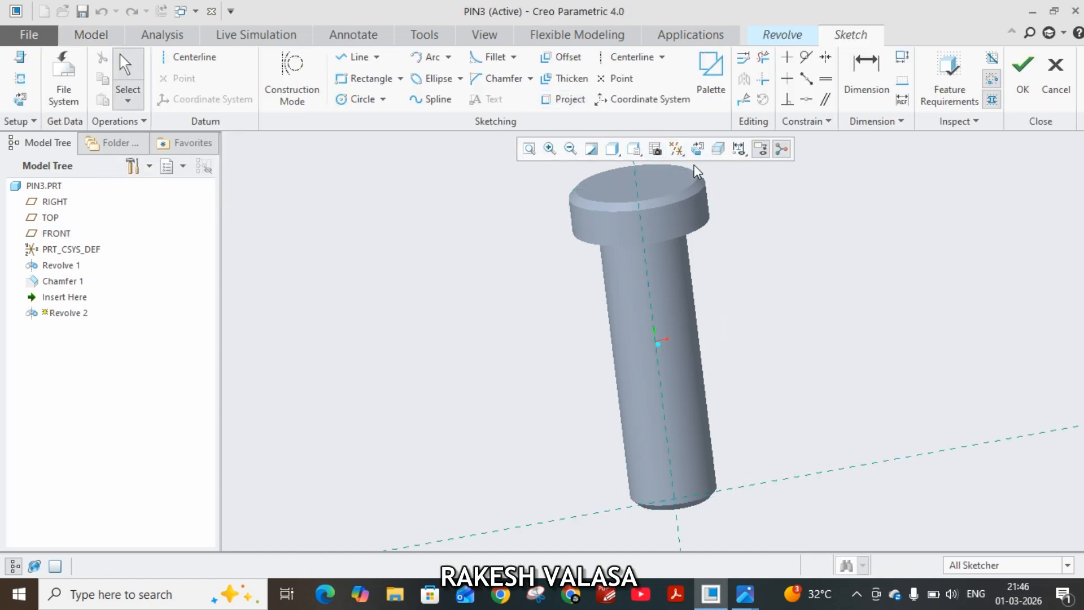
left_click(703, 150)
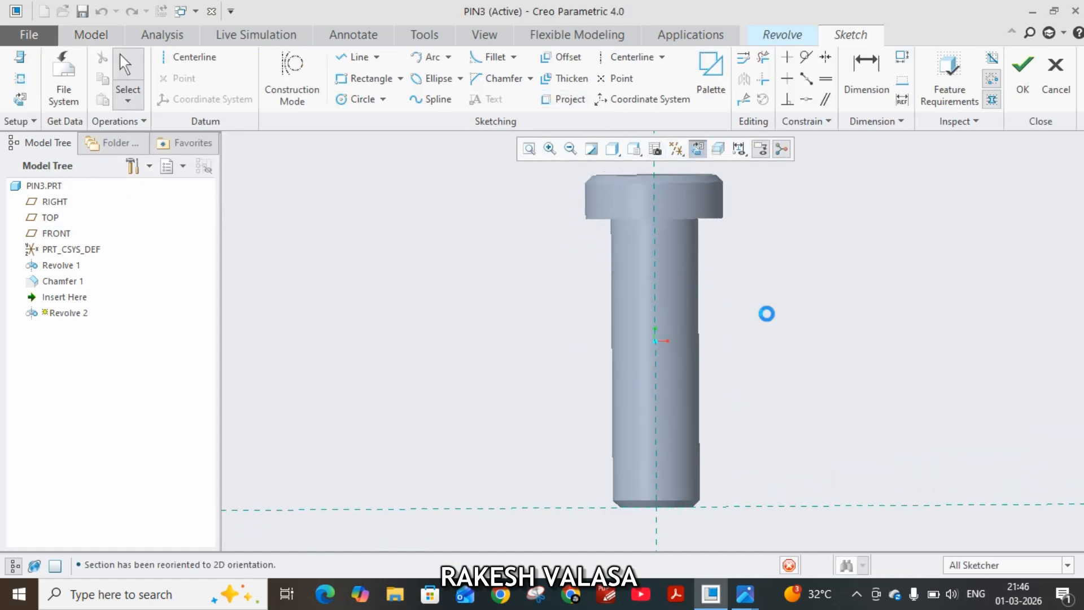
left_click(20, 78)
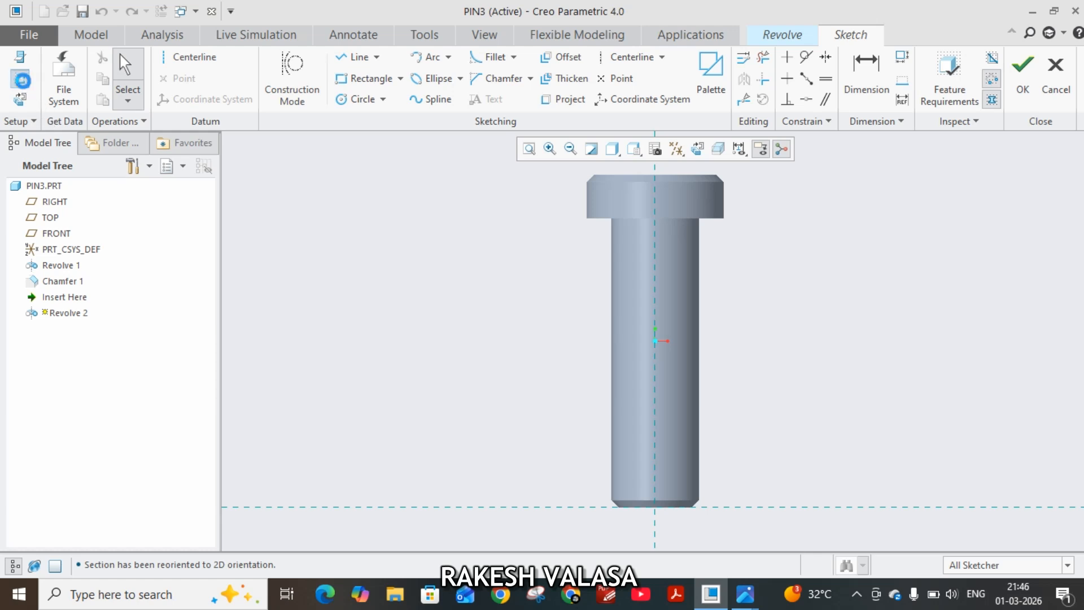
left_click(679, 510)
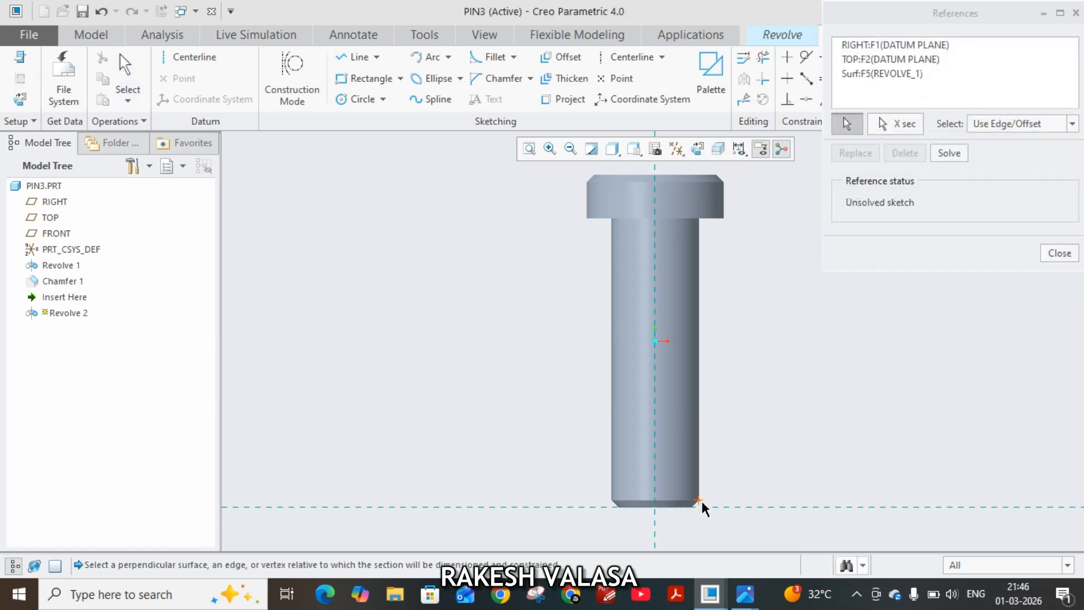
left_click(1059, 254)
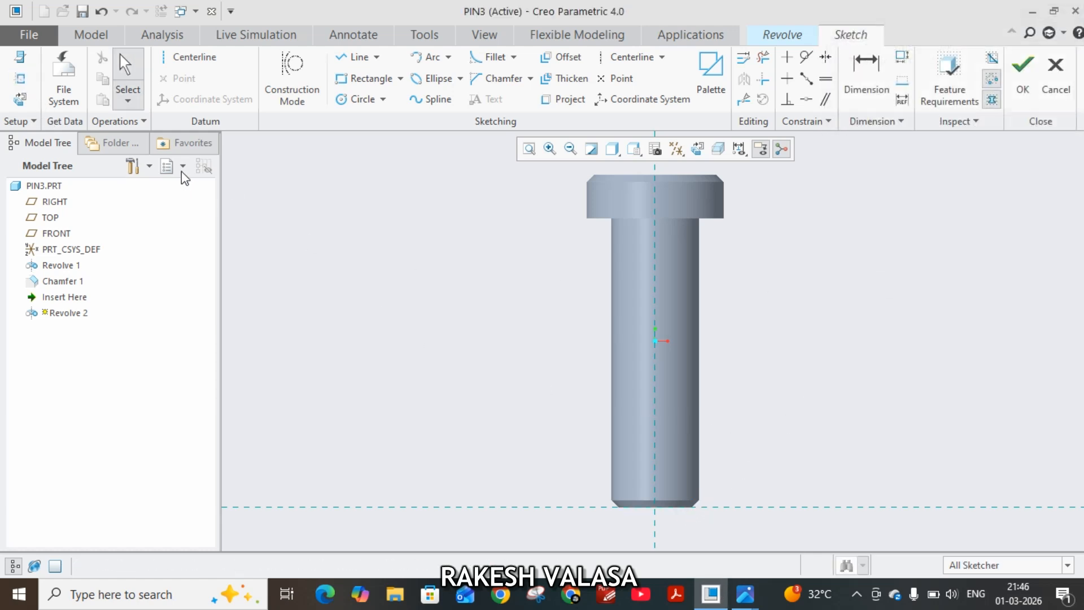
Draw a horizontal geometry centerline across the lower shank and set its distance from the shank's end to 10 mm.
left_click(195, 58)
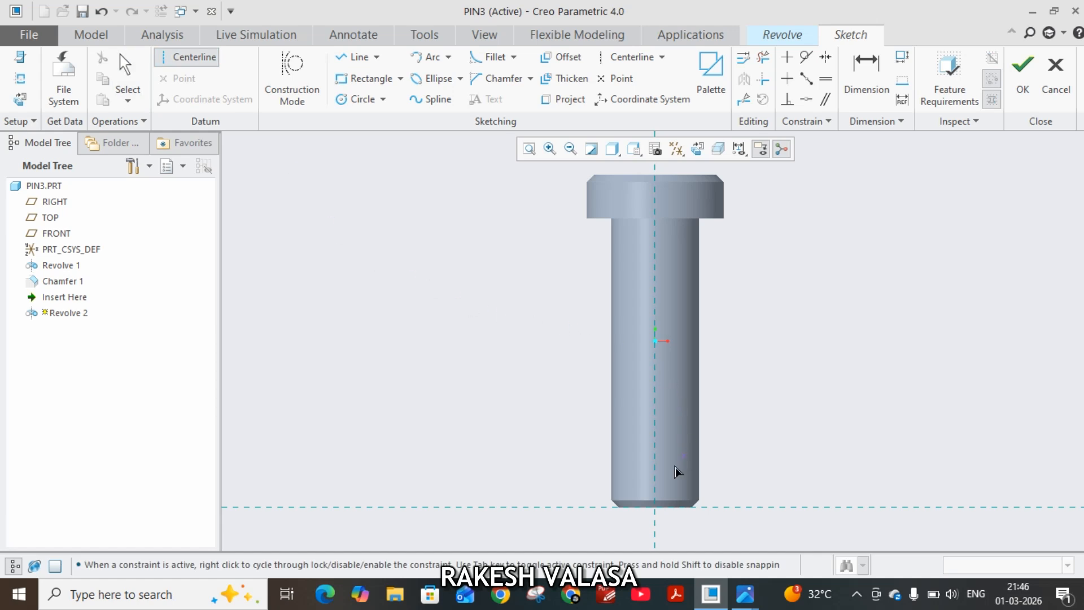
left_click(656, 469)
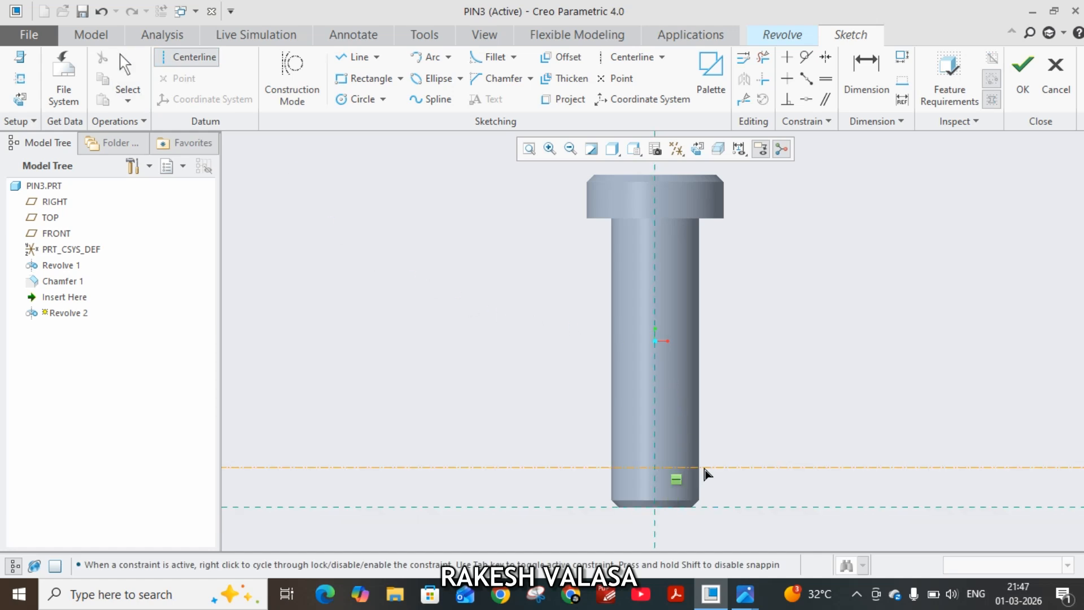
left_click(743, 471)
middle_click(796, 423)
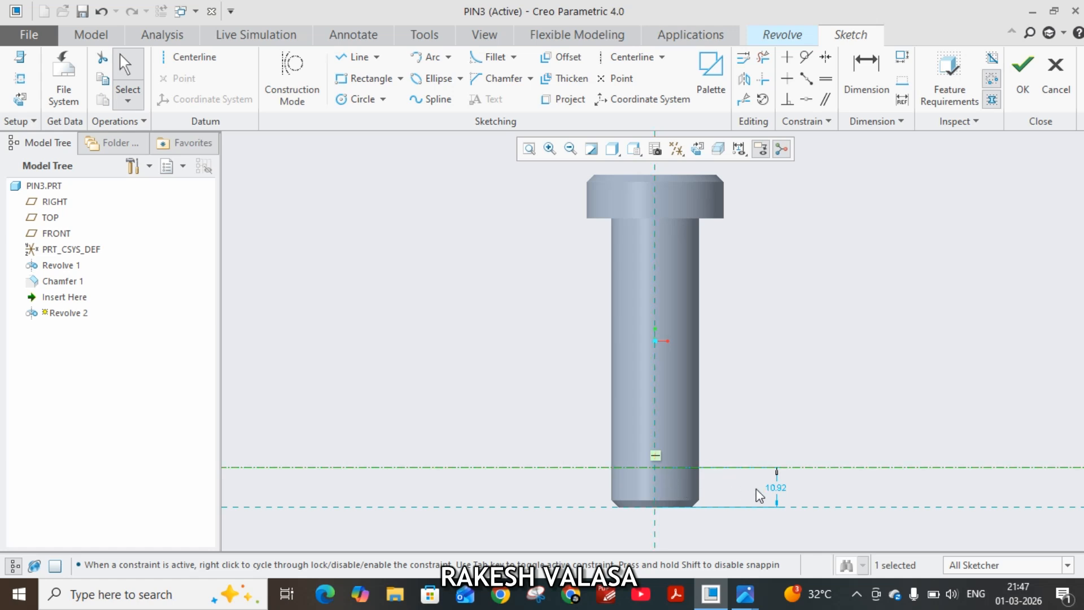
double_click(778, 494)
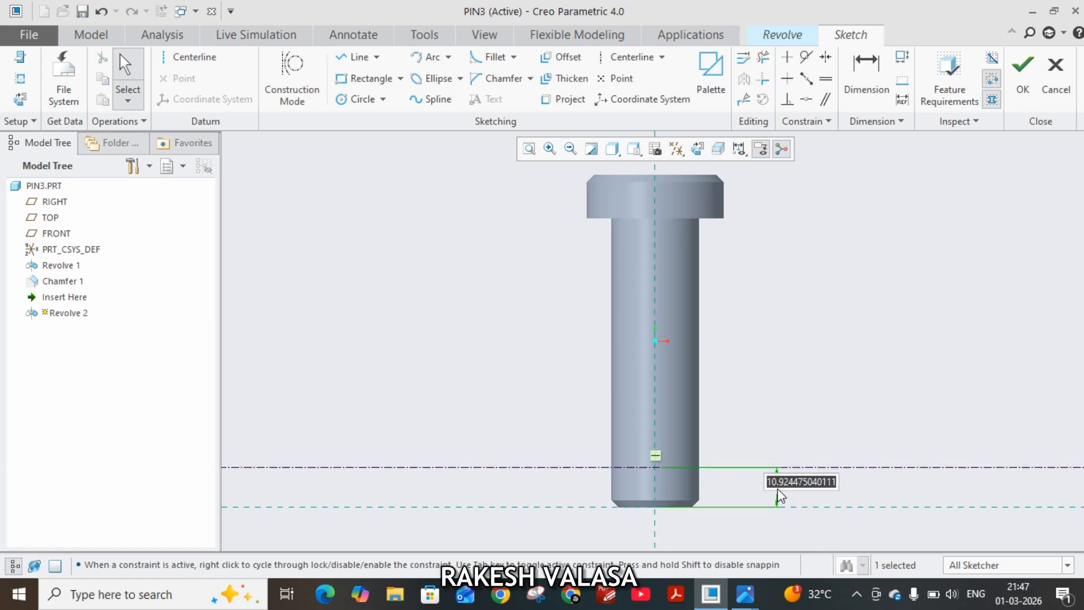
type("10")
key("Return")
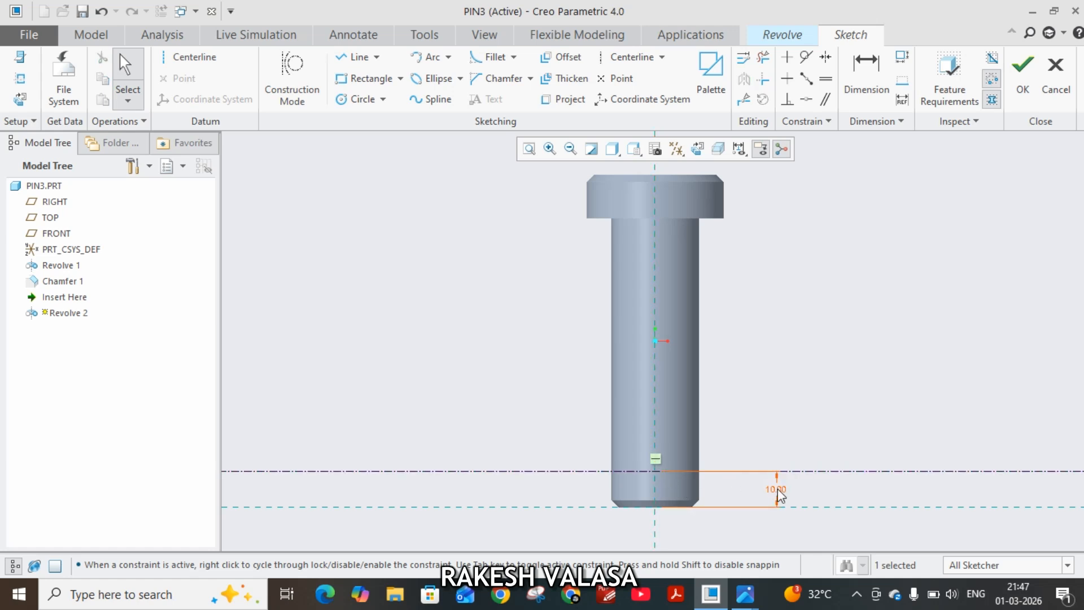
Sketch a closed tapered half-profile below the centerline across the full shank, about 4.6 mm and 2.3 mm in end diameter, moving the larger dimension clear.
scroll(656, 533, "up", 3)
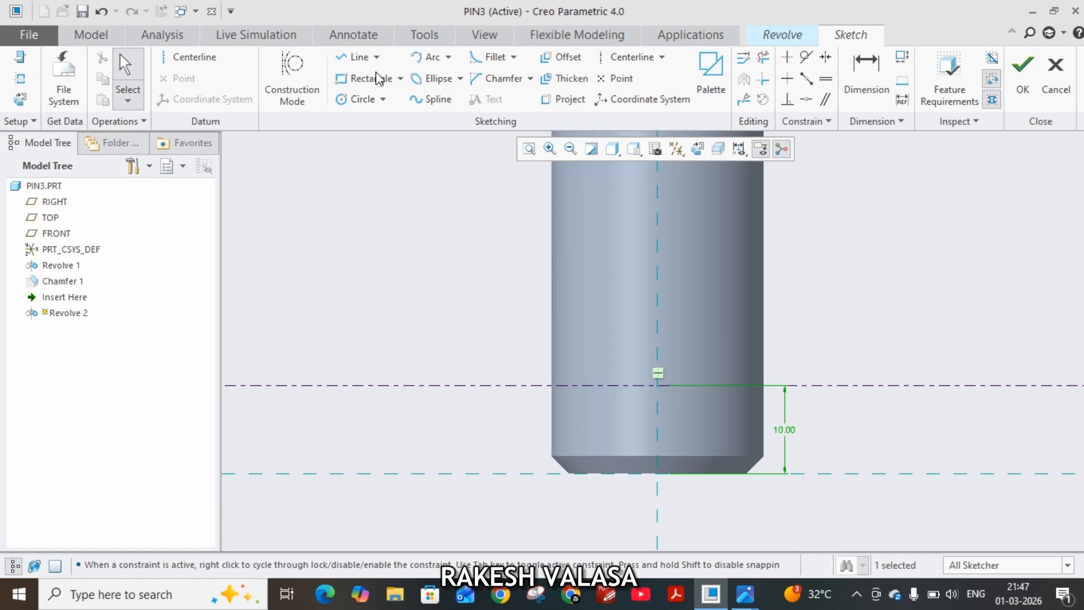
left_click(355, 57)
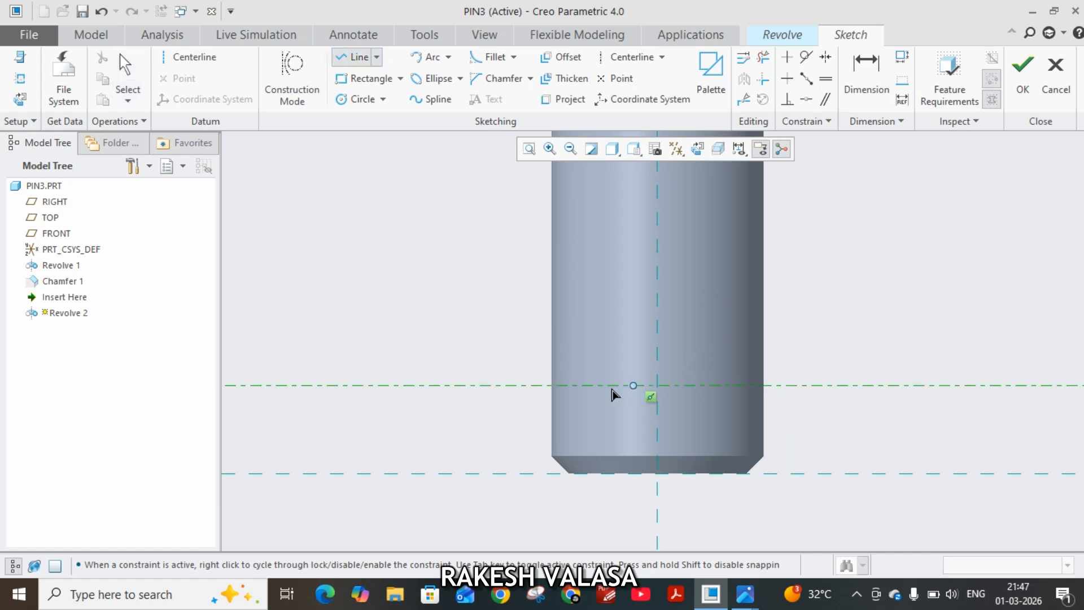
left_click(552, 386)
left_click(551, 405)
scroll(774, 402, "up", 3)
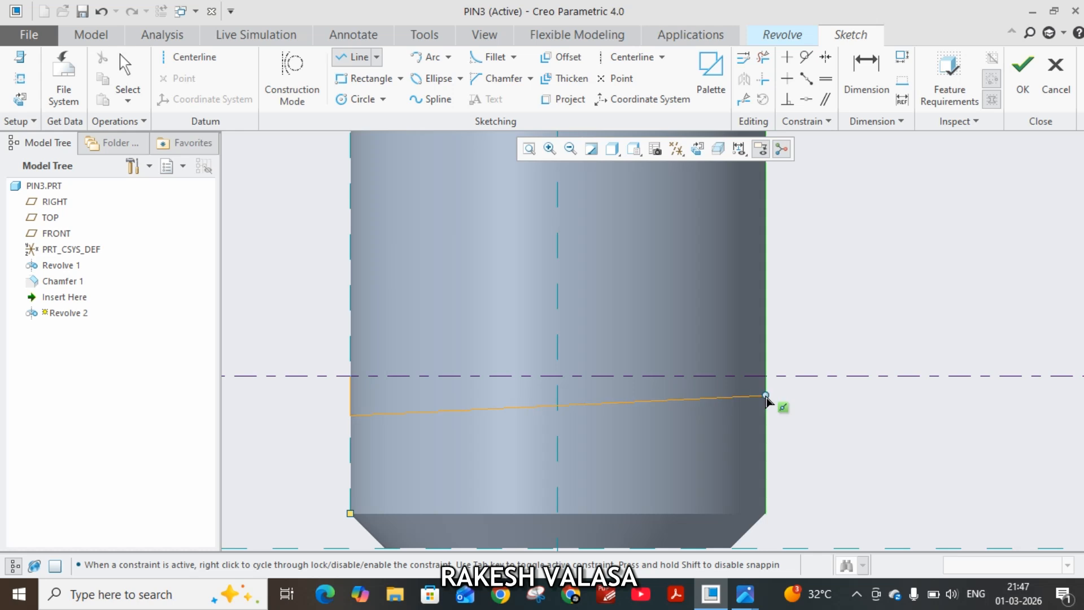
left_click(766, 396)
left_click(766, 376)
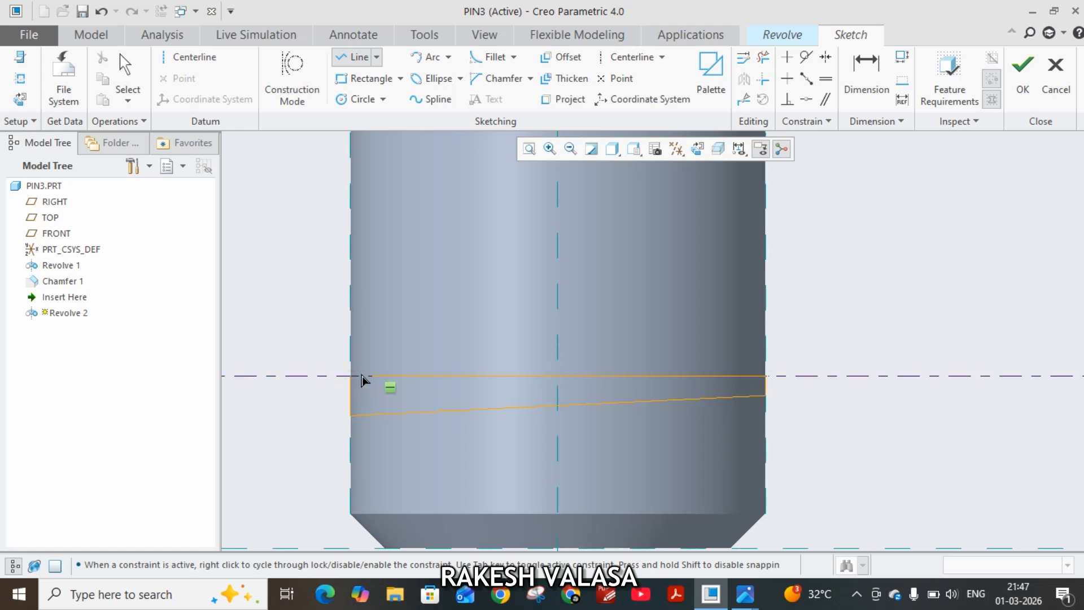
left_click(350, 375)
middle_click(314, 322)
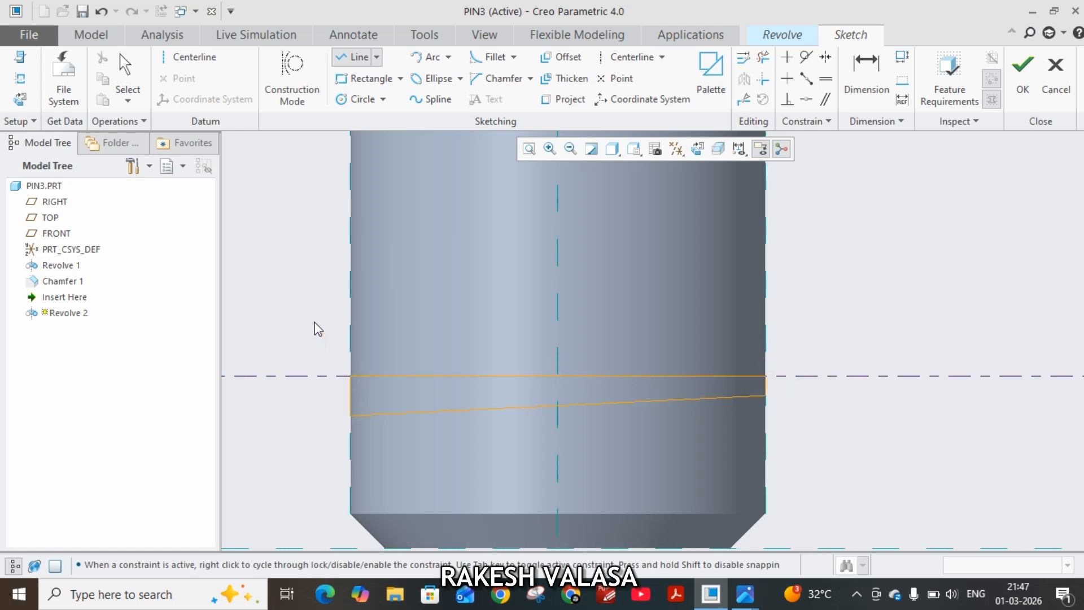
middle_click(314, 323)
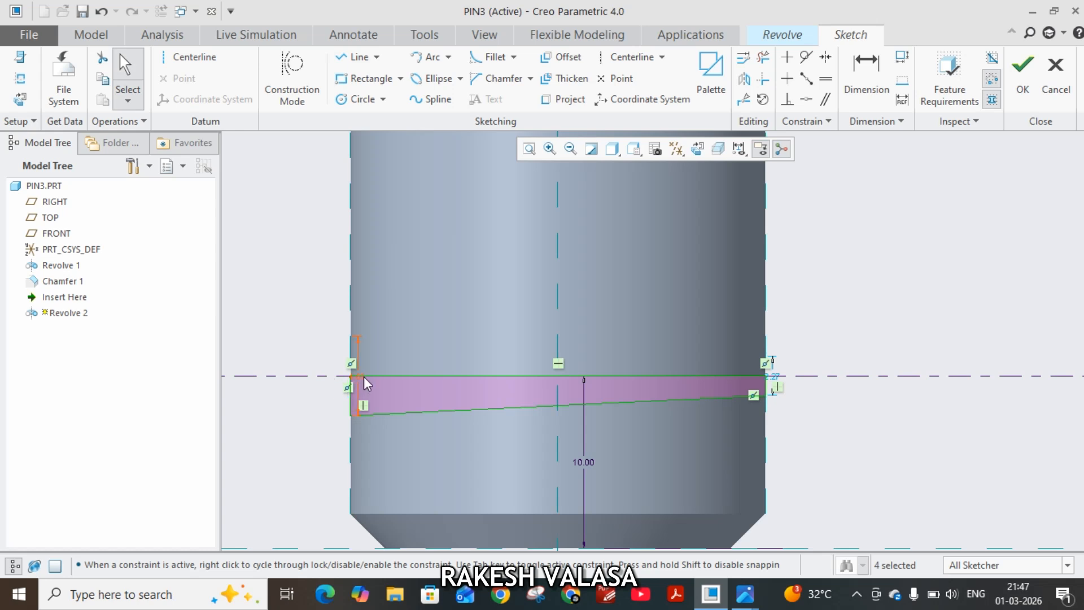
left_click_drag(364, 377, 306, 357)
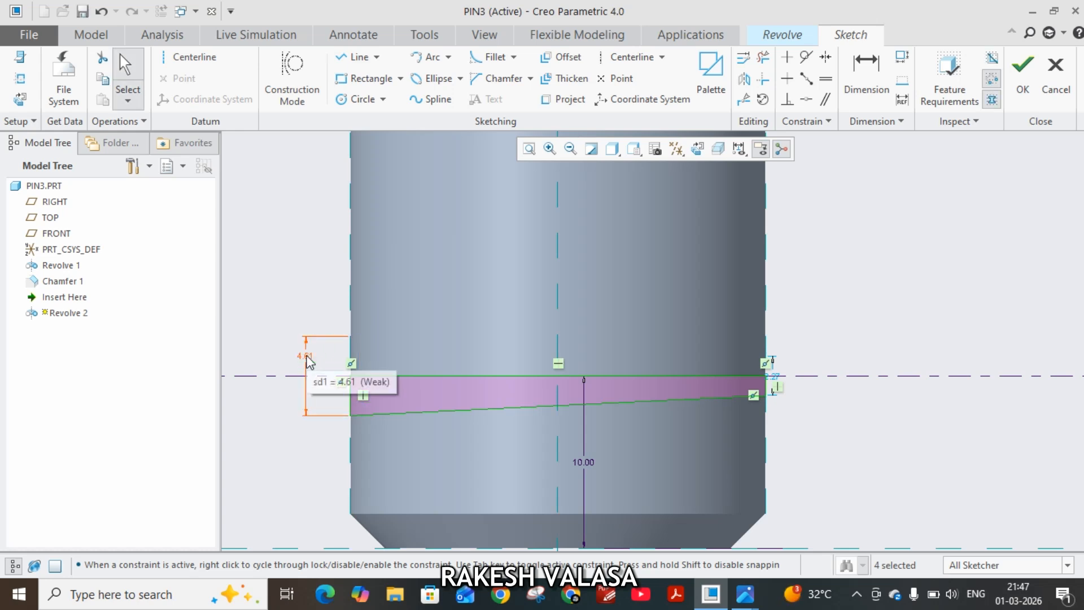
Set the tapered profile's end diameters to 5 mm at the larger end and 4.52 mm at the smaller end, moving the smaller dimension clear.
double_click(307, 357)
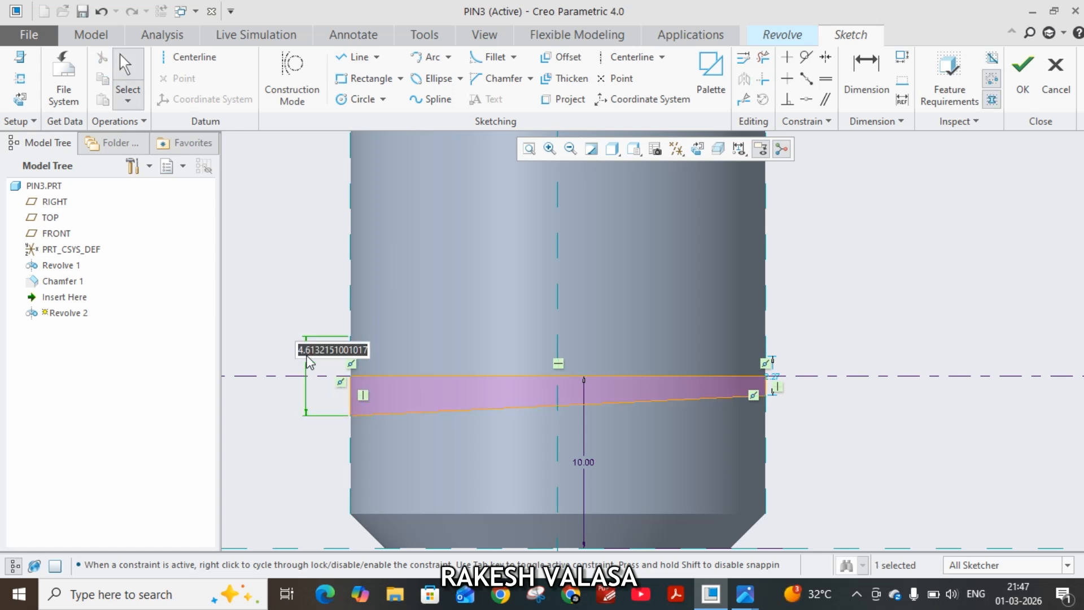
type("5")
key("Return")
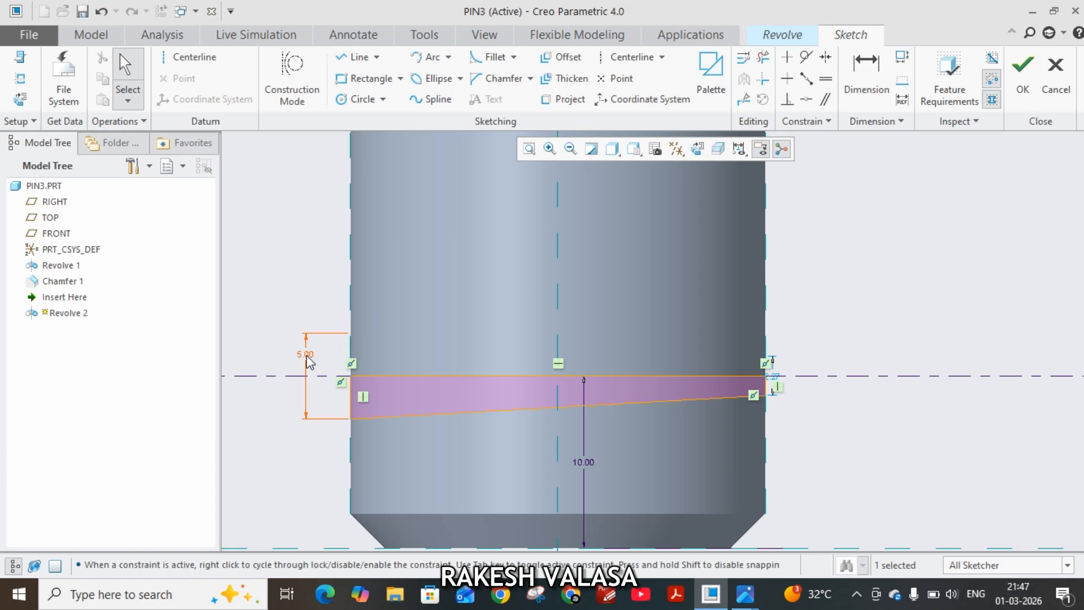
left_click_drag(777, 382, 836, 370)
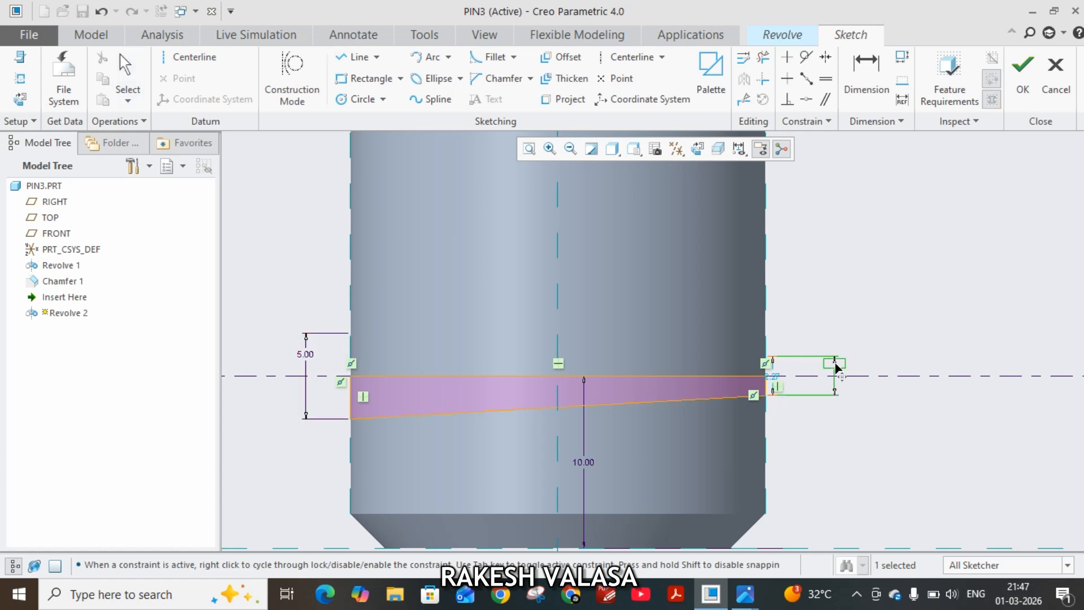
double_click(835, 364)
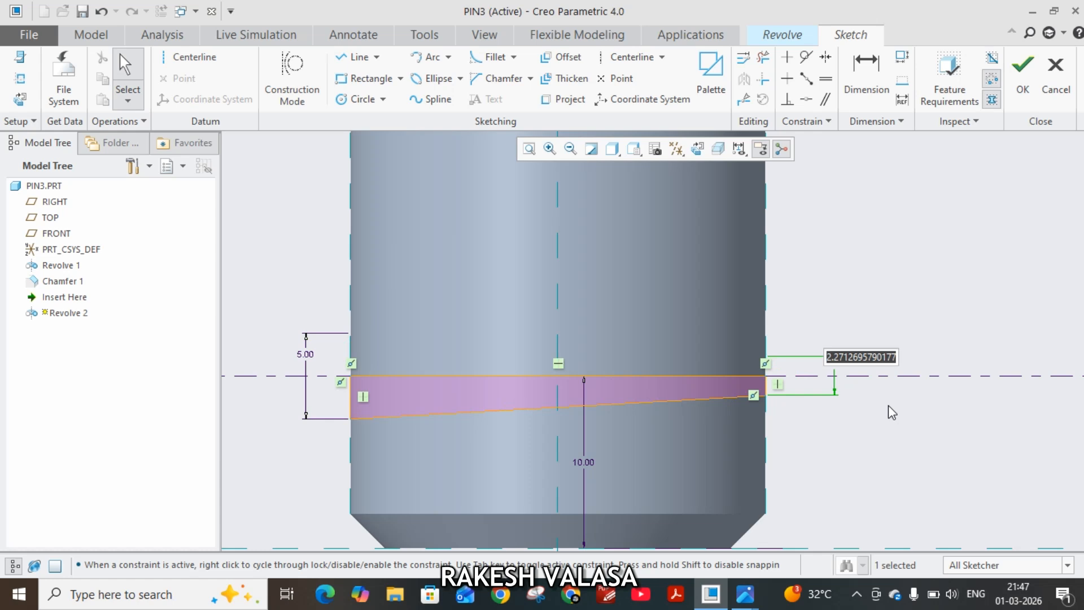
type("4")
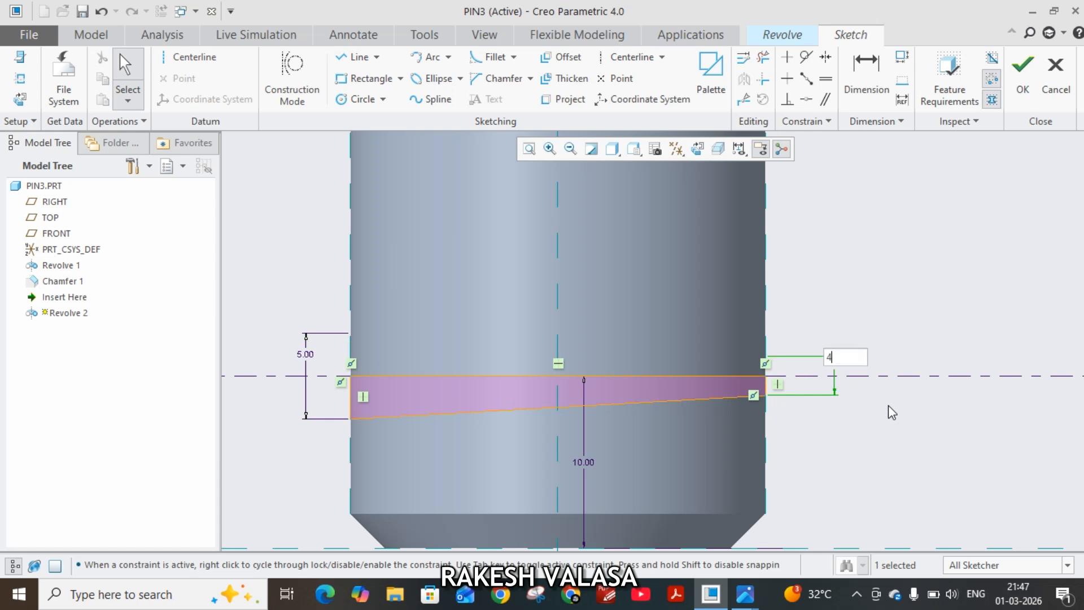
type(".52")
key("Return")
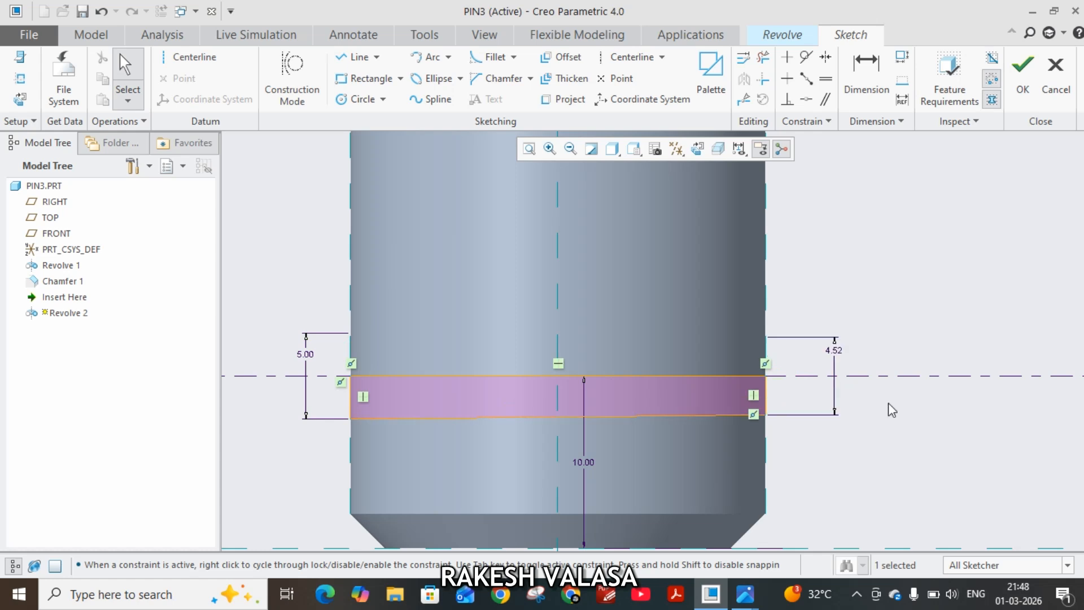
Finish the sketch, revolve it 360° as a material-removing cut through the shank, and return the pin to the standard orientation.
left_click(1022, 66)
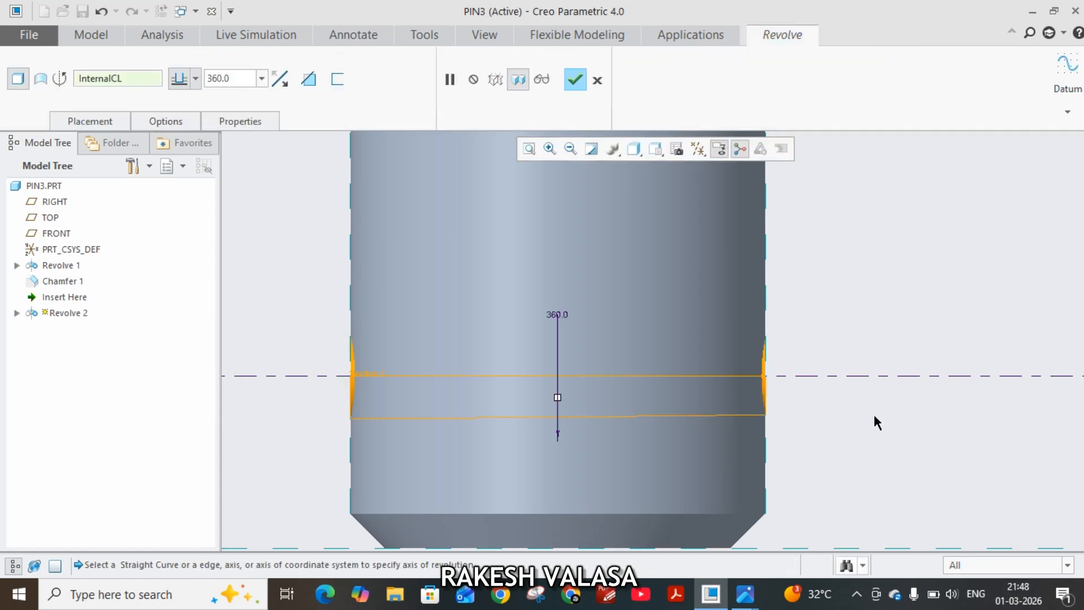
middle_click_drag(876, 423, 902, 395)
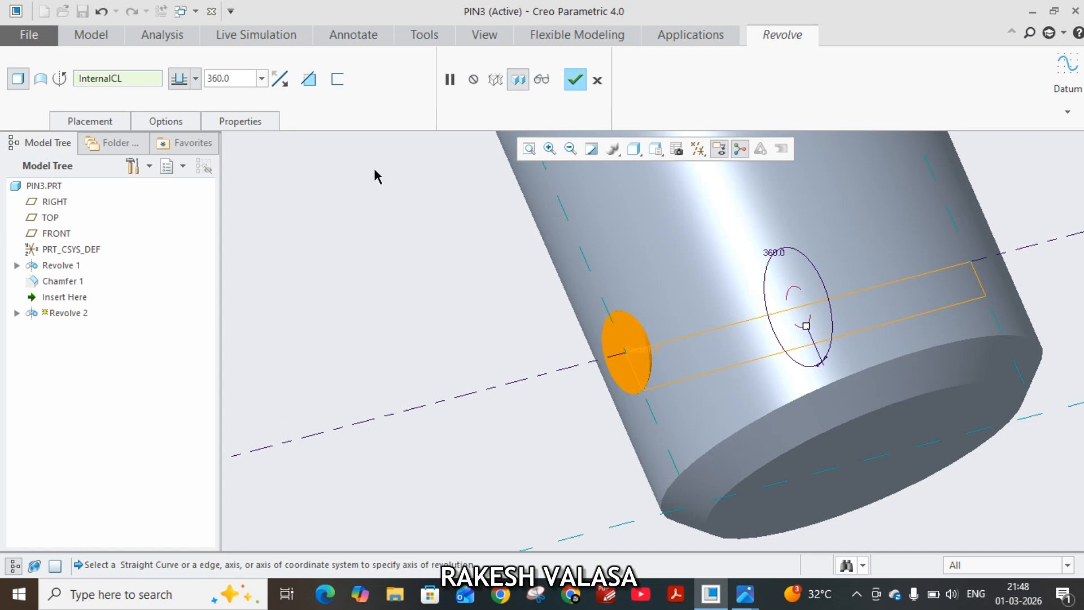
left_click(309, 79)
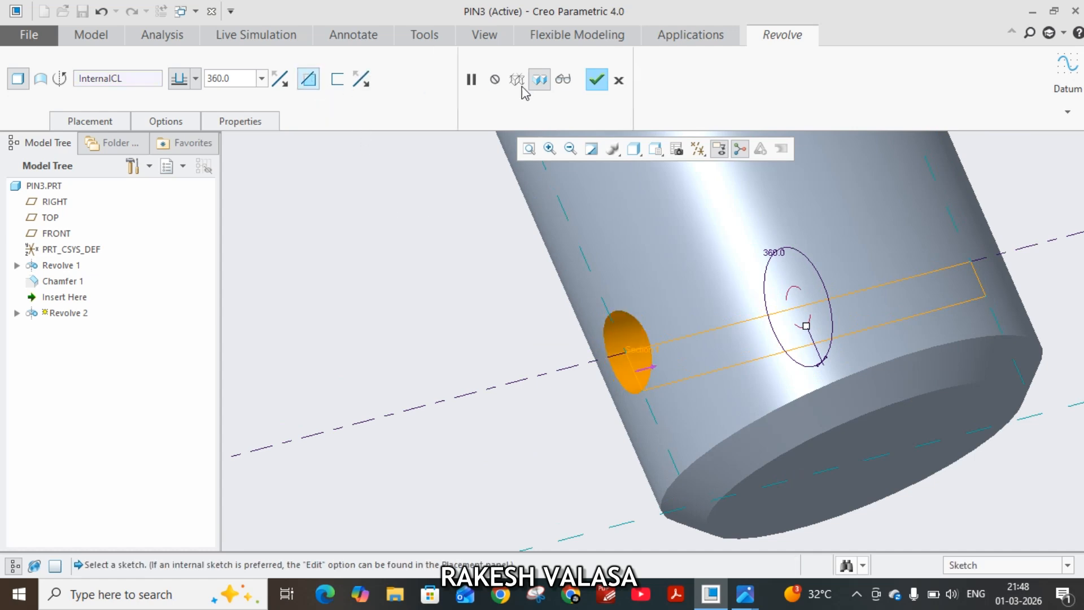
left_click(595, 81)
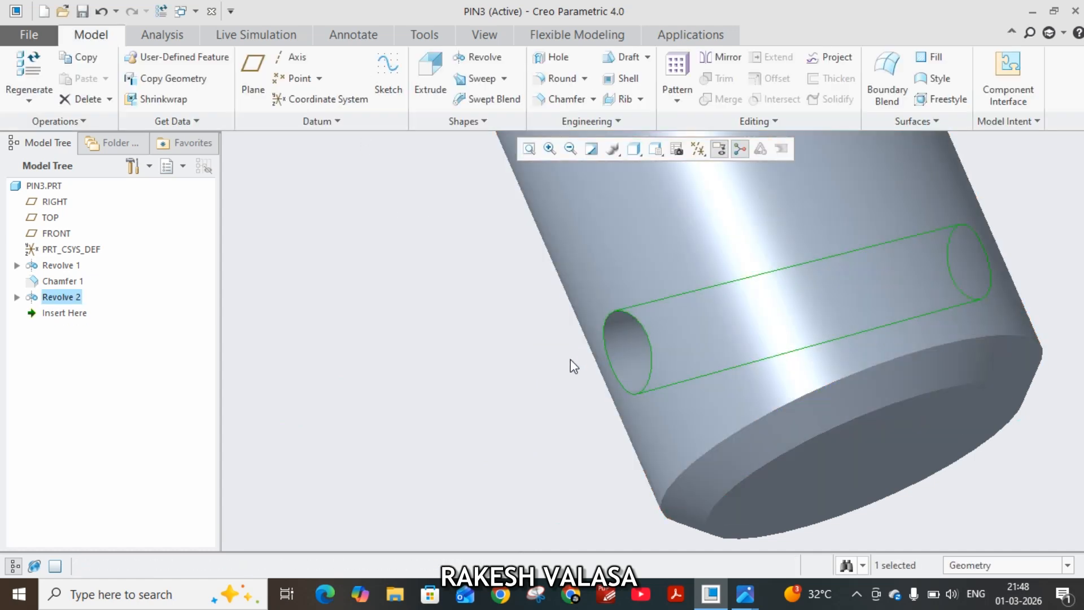
middle_click_drag(552, 372, 489, 380)
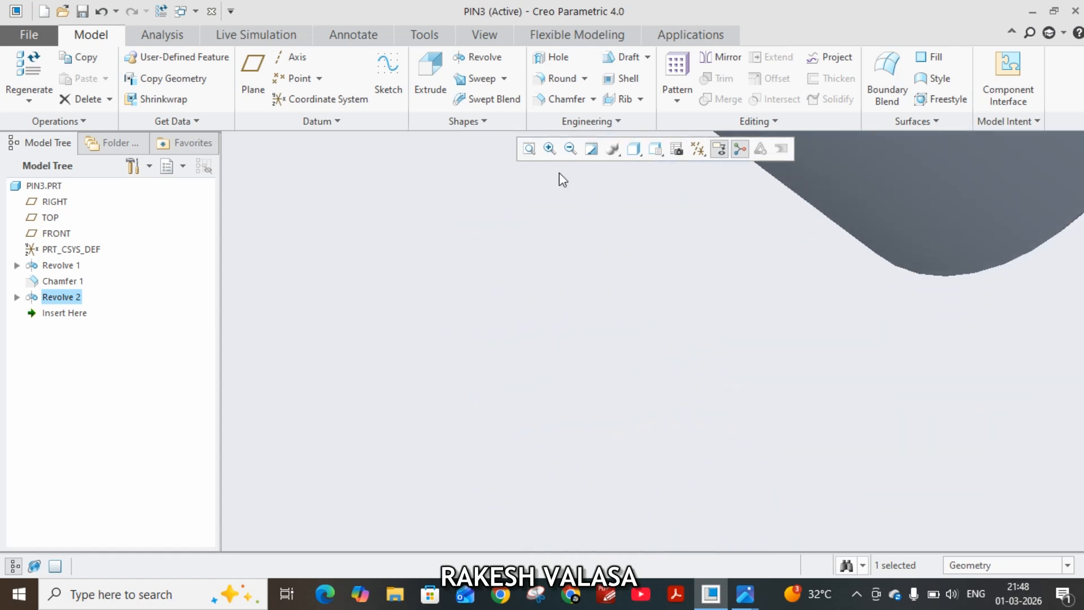
left_click(479, 35)
left_click(436, 88)
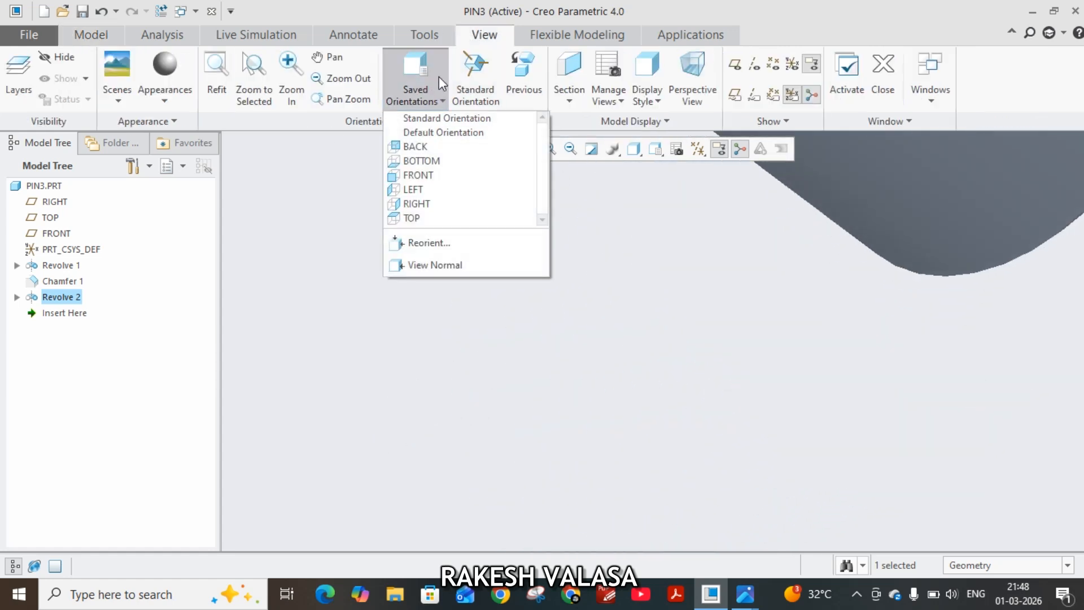
left_click(472, 76)
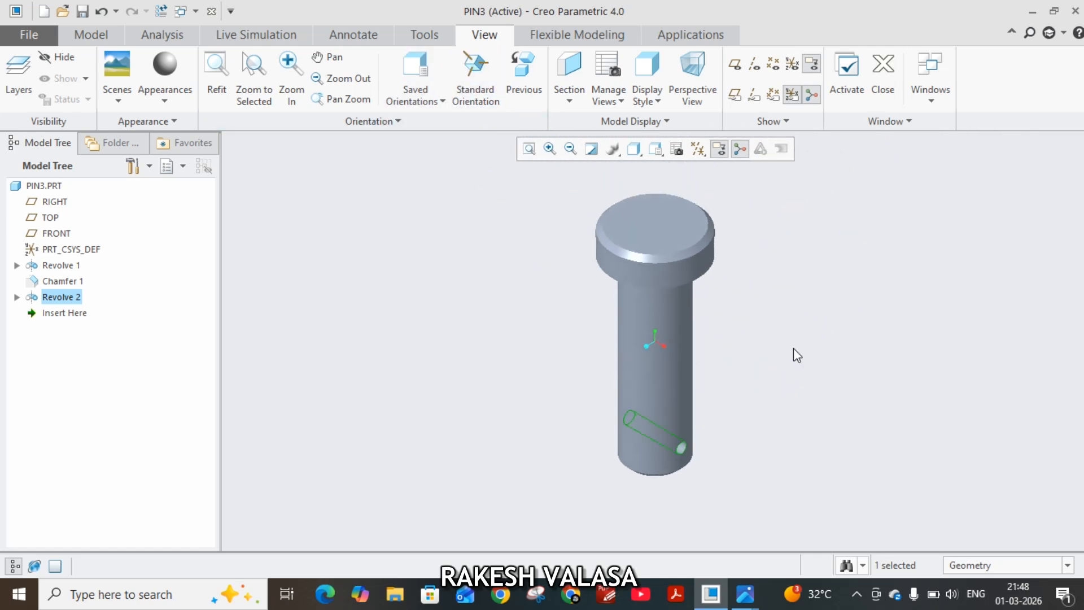
Save PIN3.PRT to the folder C:\Users\lenovo\OneDrive\Documents\.
left_click(83, 12)
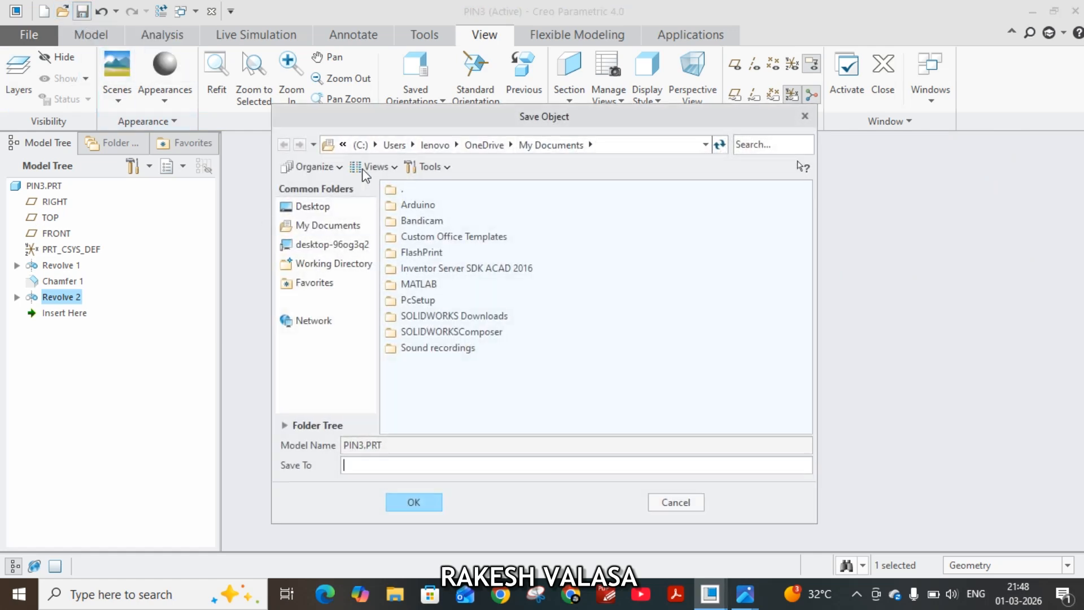
left_click(375, 146)
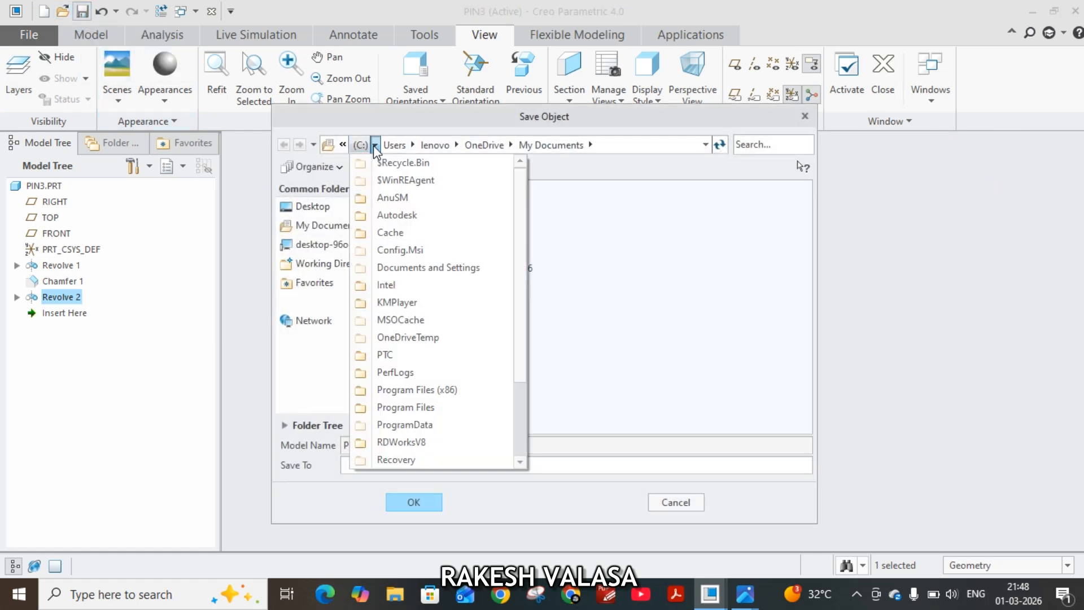
left_click(321, 210)
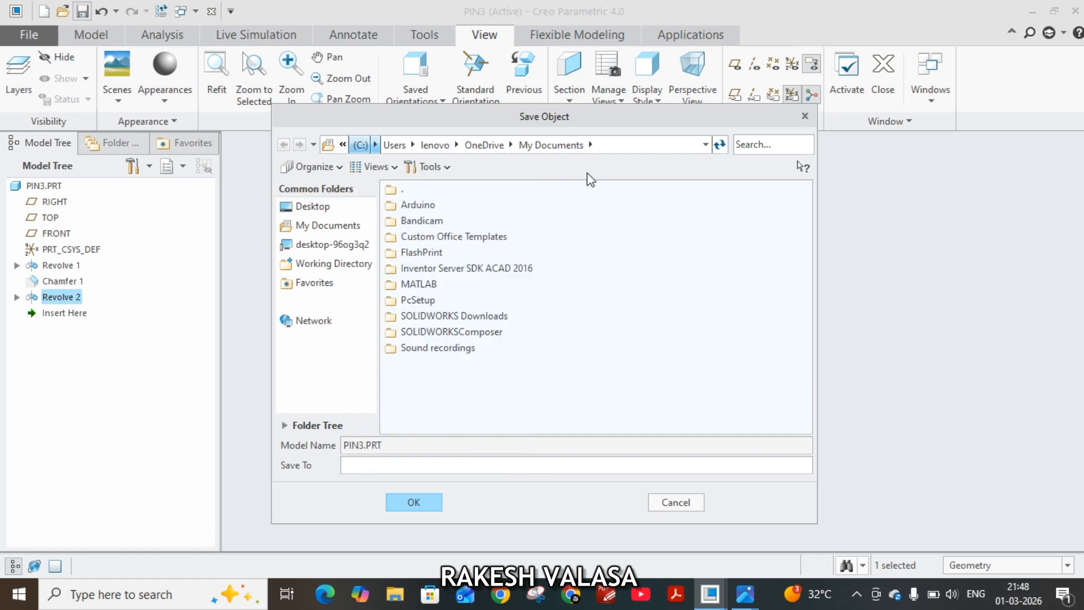
left_click(615, 145)
key("ctrl+c")
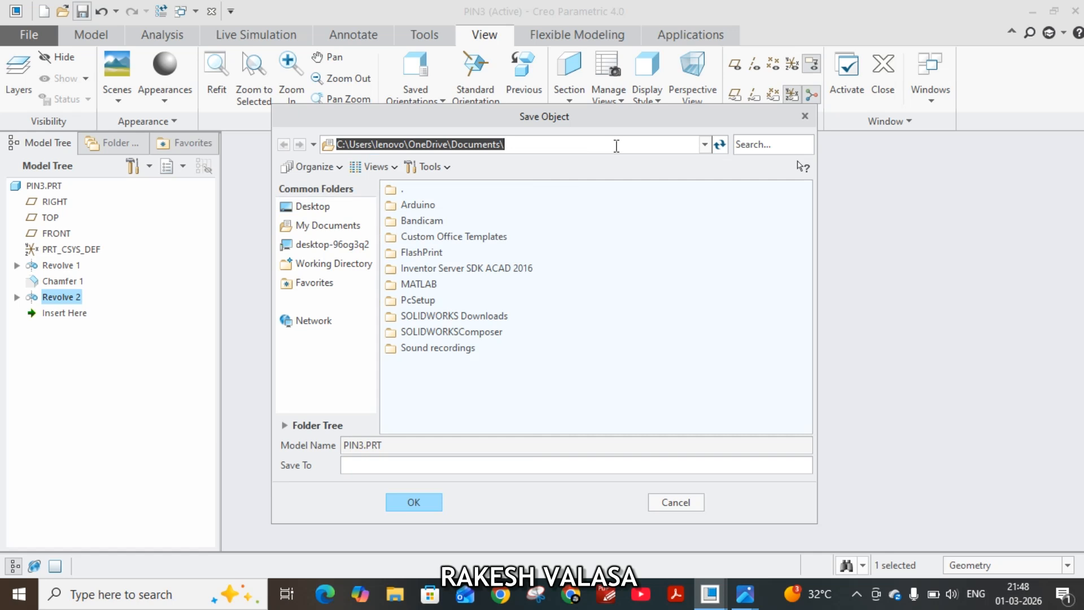
left_click(513, 468)
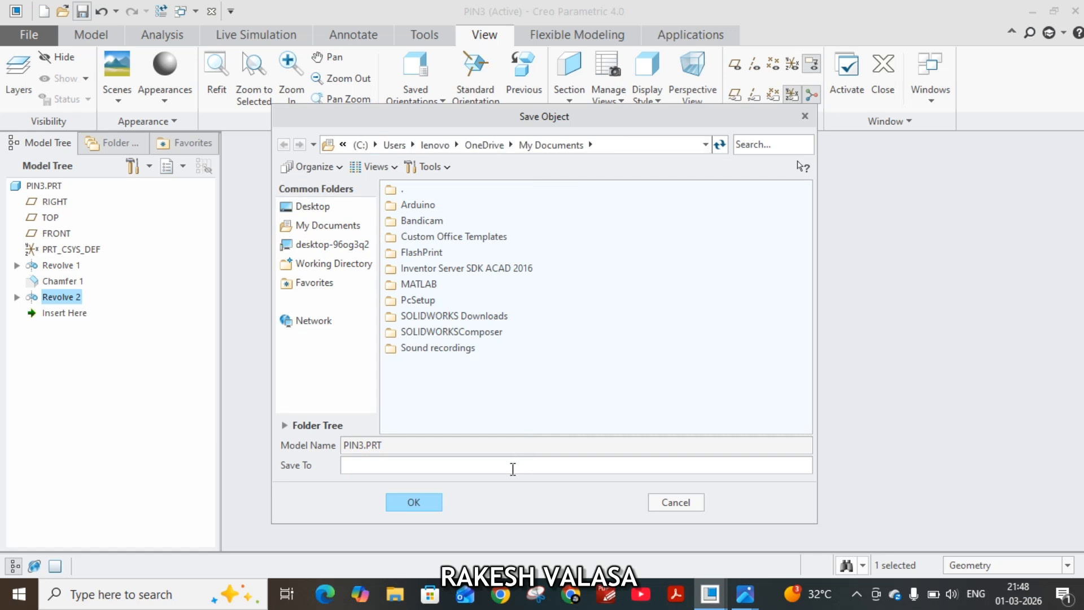
key("ctrl+v")
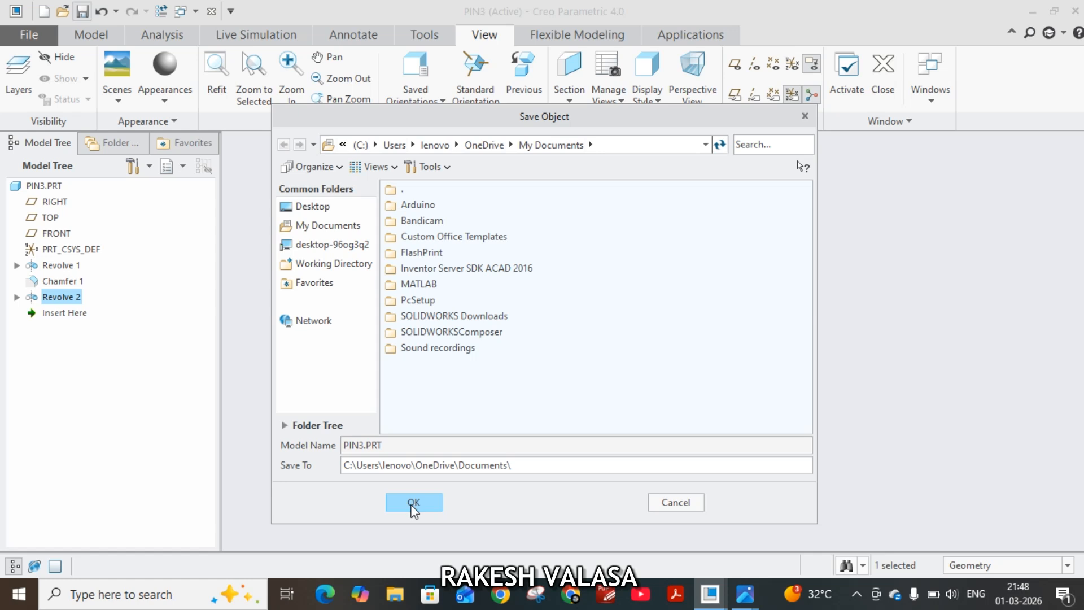
left_click(414, 504)
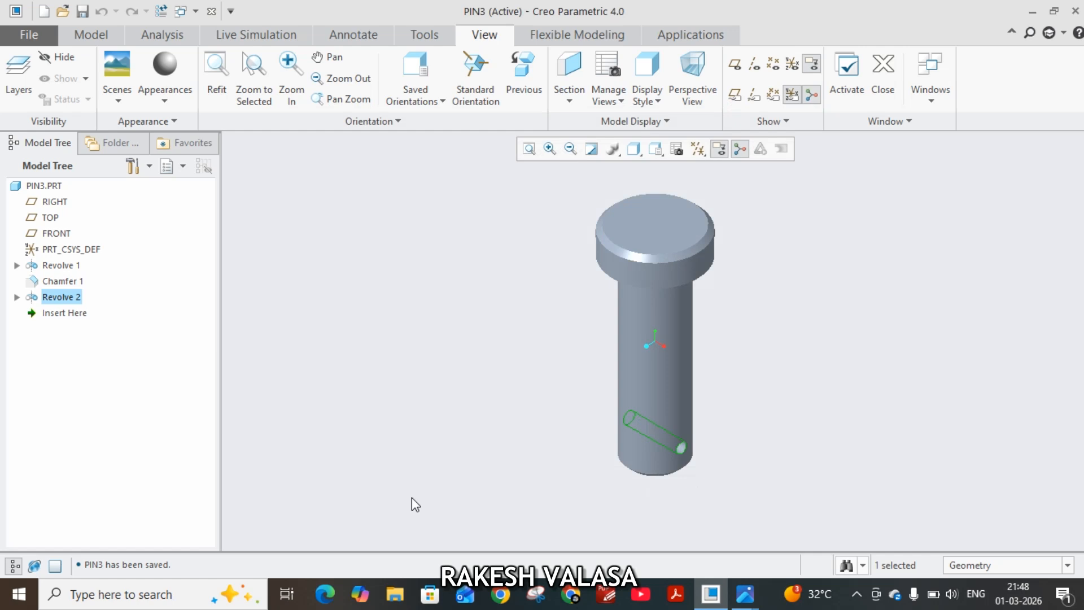
Check the collar (part 4) in the reference drawing and start a new solid part named Collar4 without the default template.
mouse_move(745, 603)
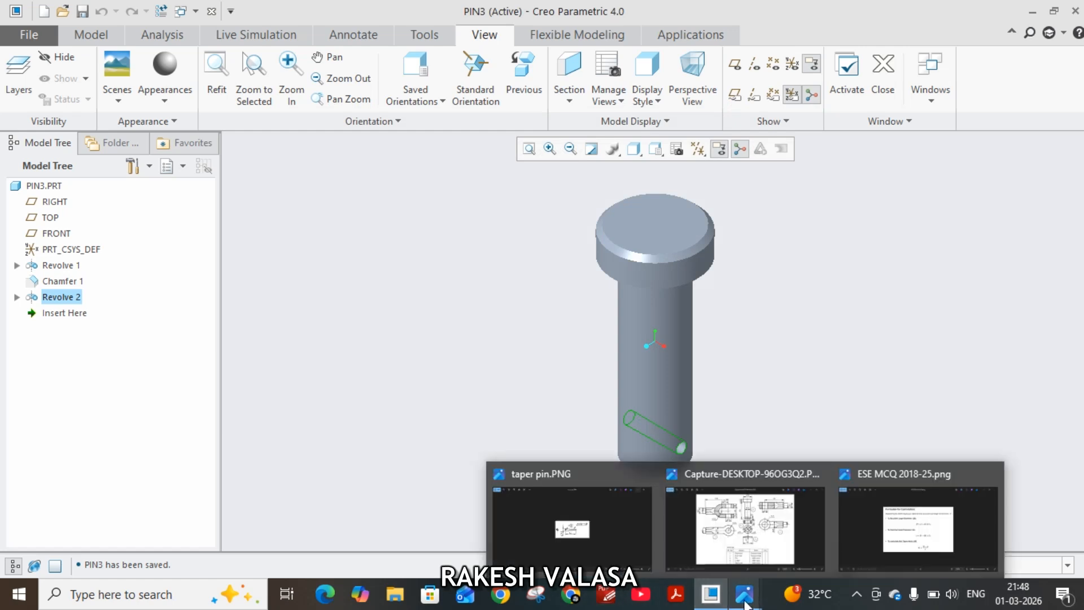
left_click(734, 528)
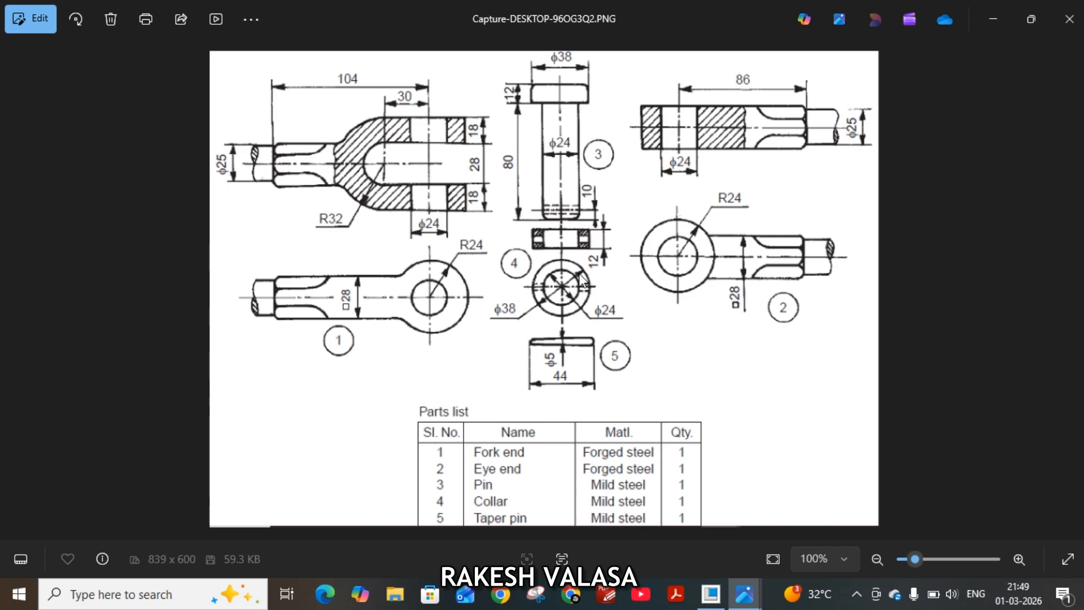
left_click(711, 594)
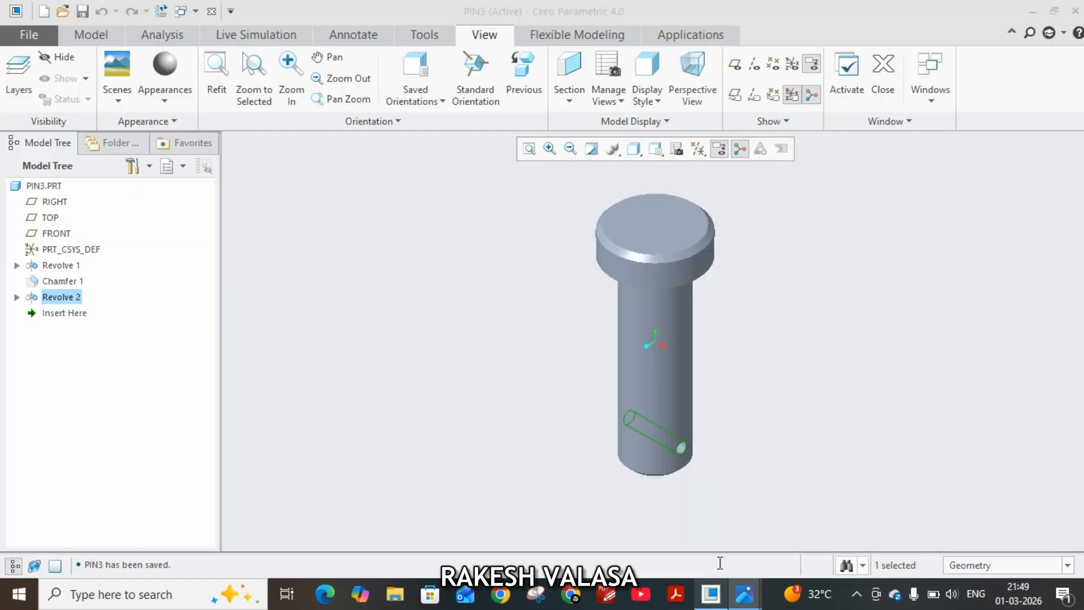
left_click(27, 35)
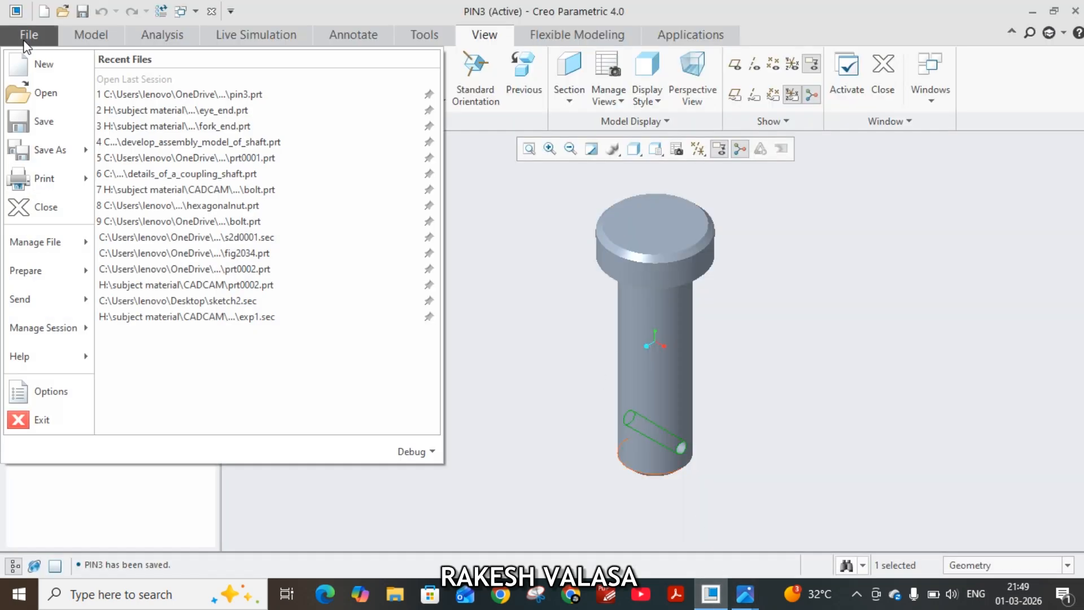
left_click(45, 64)
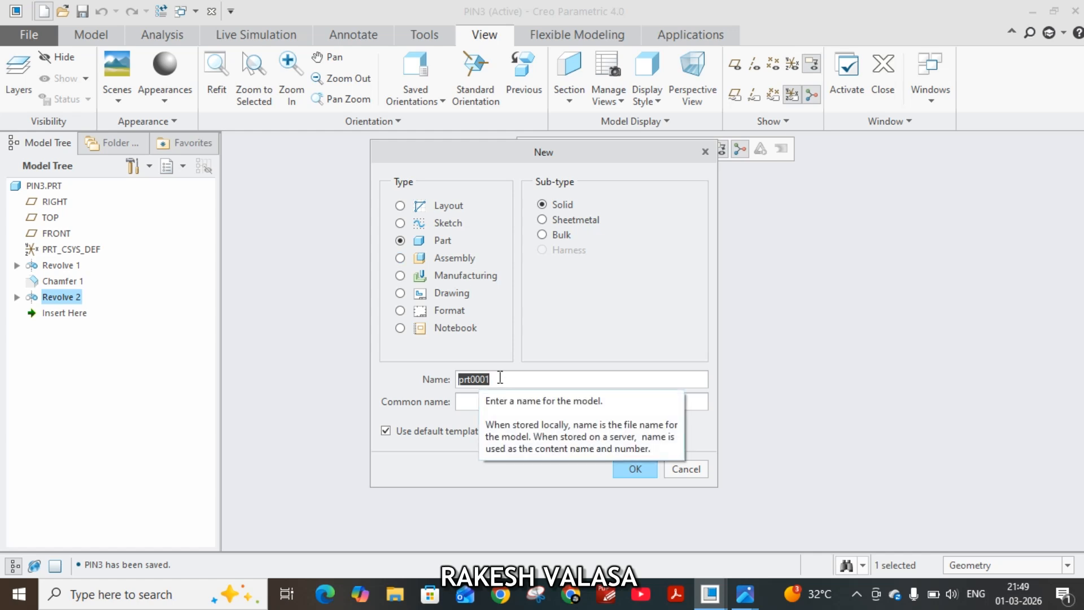
type("Collar4")
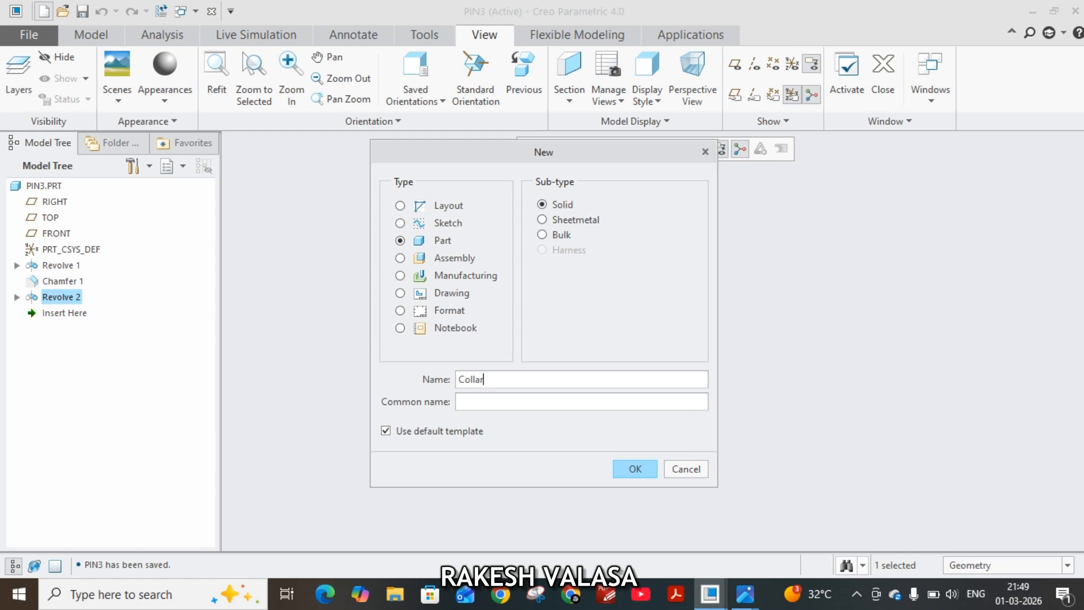
left_click(386, 430)
left_click(635, 469)
Create the part from the mmns_part_solid template with the modeller's name in MODELED_BY, and maximize its window.
scroll(473, 231, "down", 1)
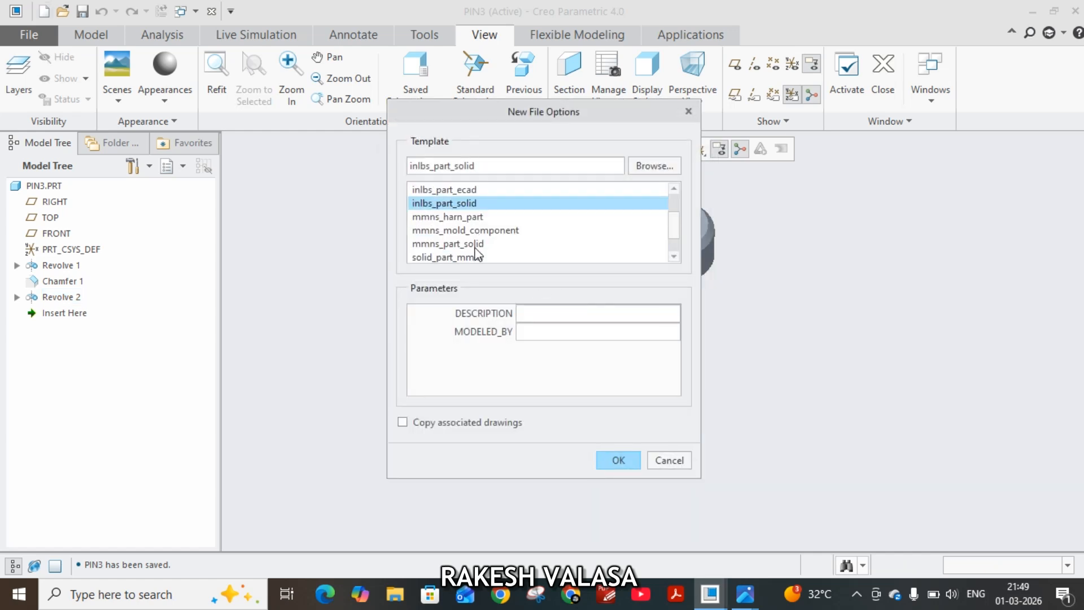
left_click(475, 245)
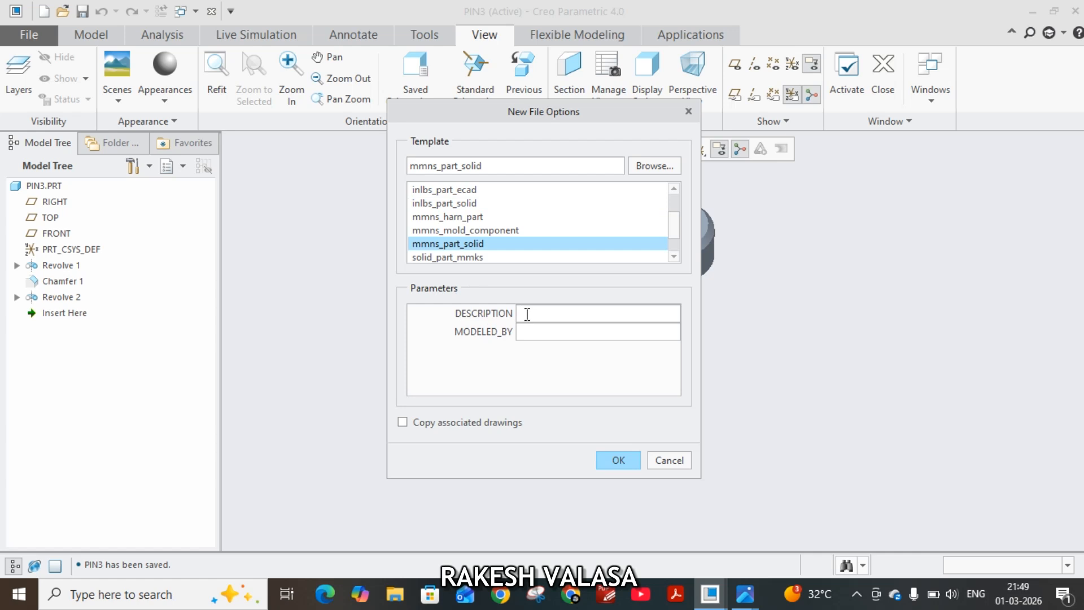
left_click(548, 334)
type("VALASA RAKESH")
left_click(618, 459)
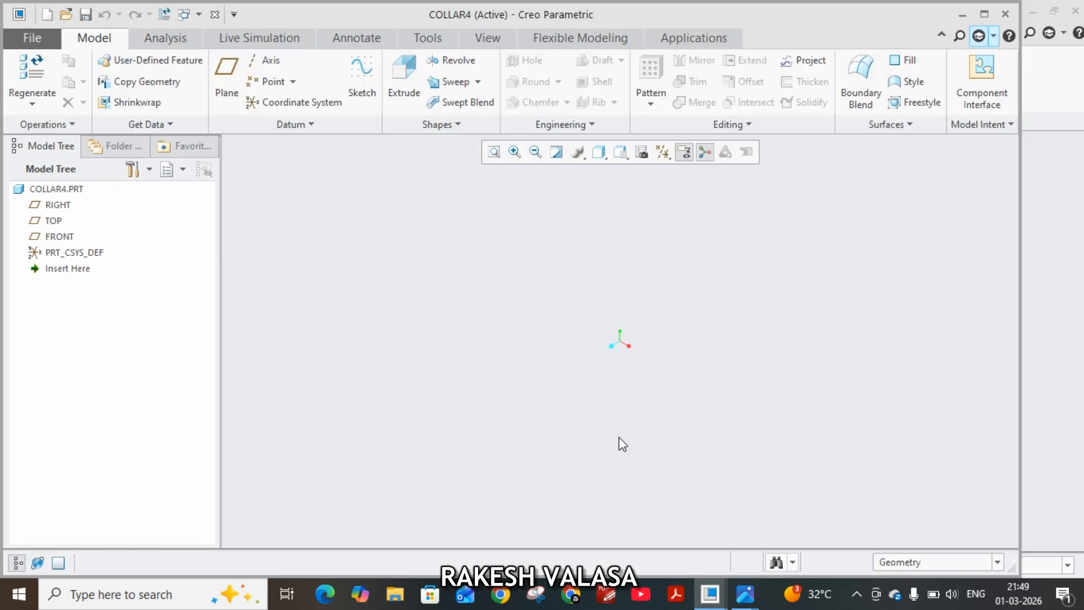
left_click(984, 14)
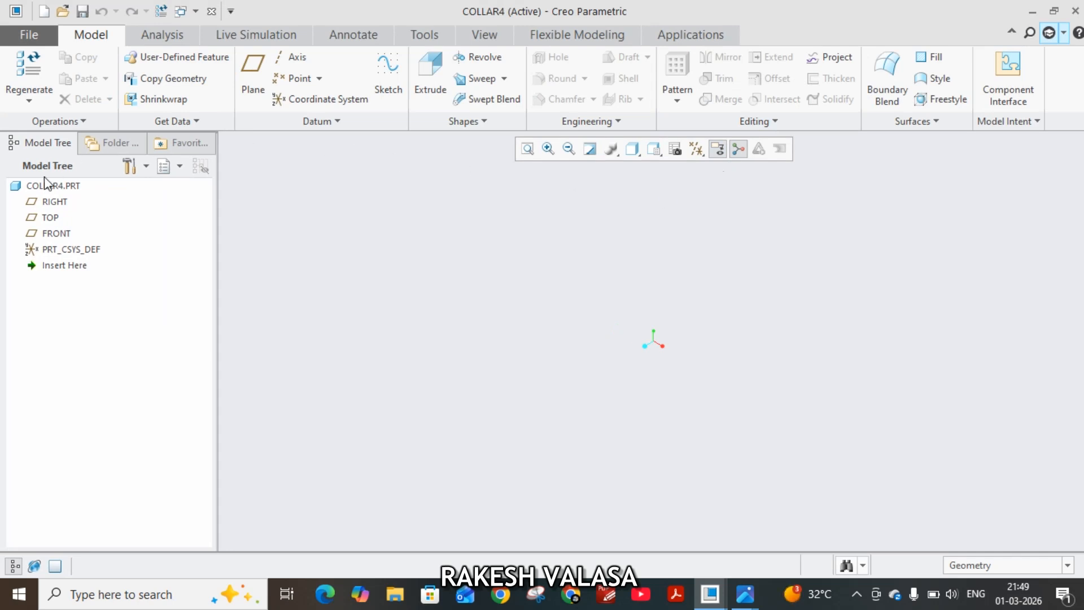
Start an extrude sketch on the TOP plane, viewed face-on, and draw a circle centred on the origin.
left_click(49, 219)
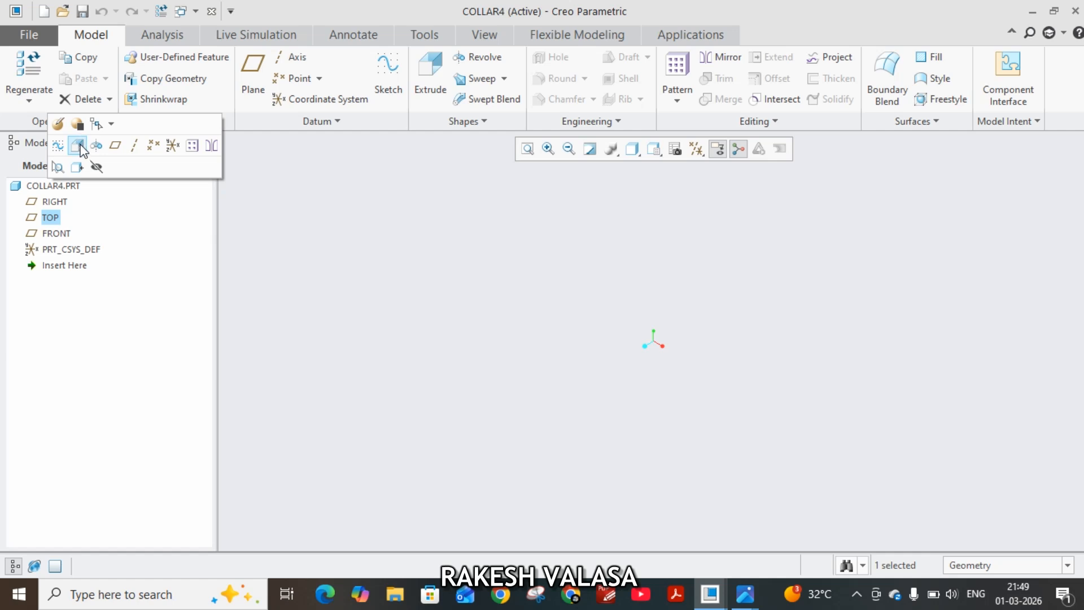
left_click(78, 146)
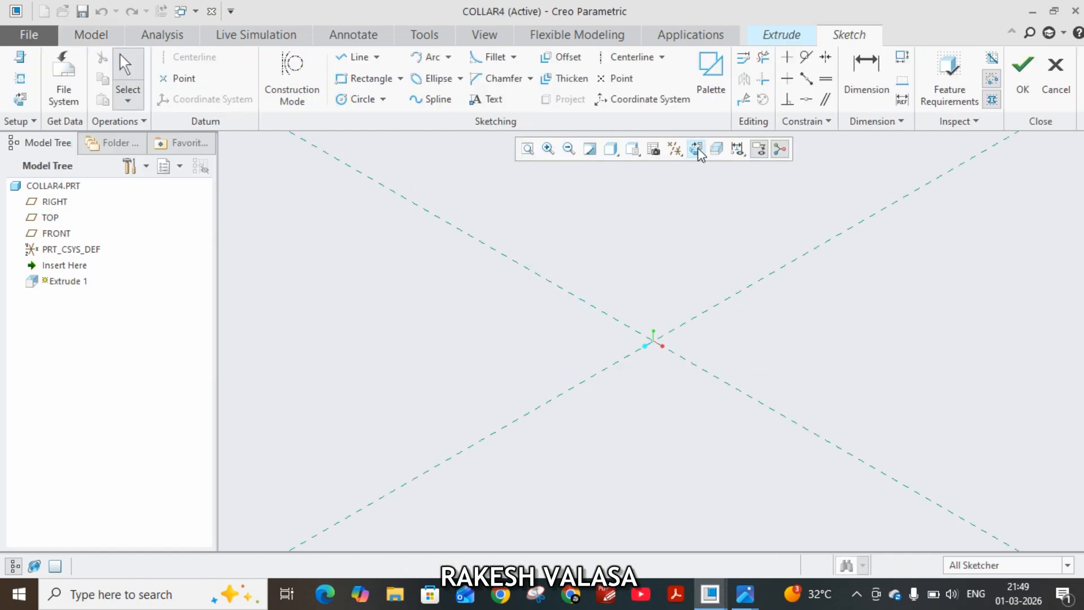
left_click(697, 150)
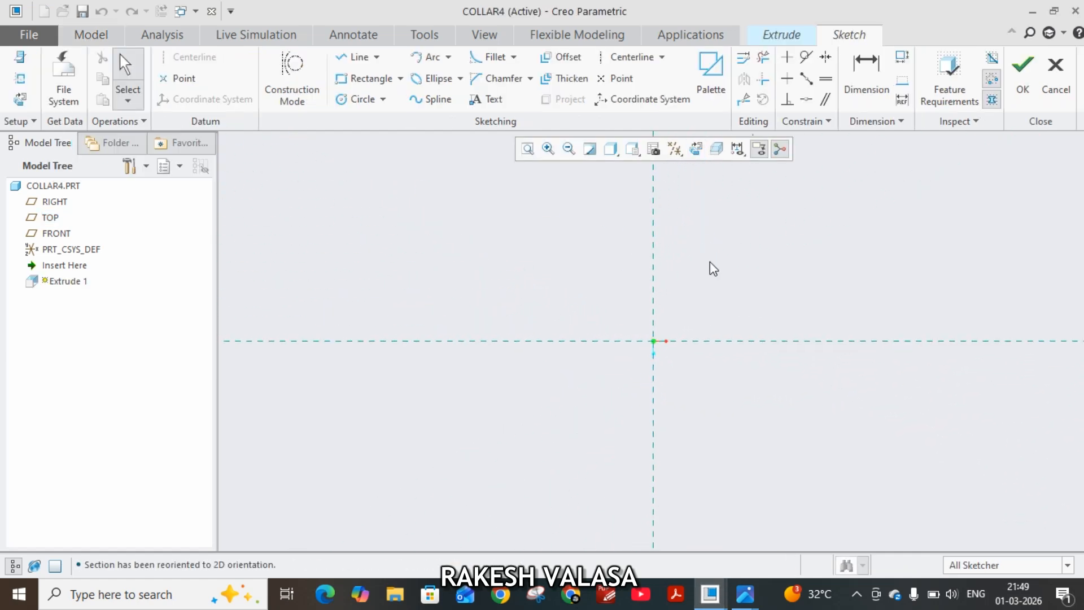
left_click(356, 100)
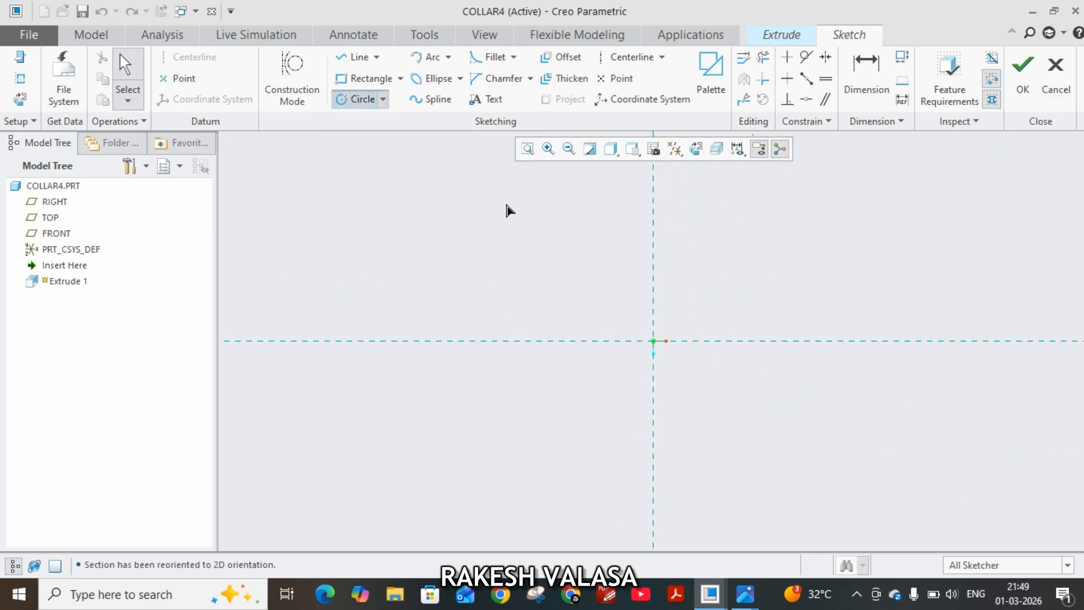
left_click(654, 340)
left_click(697, 371)
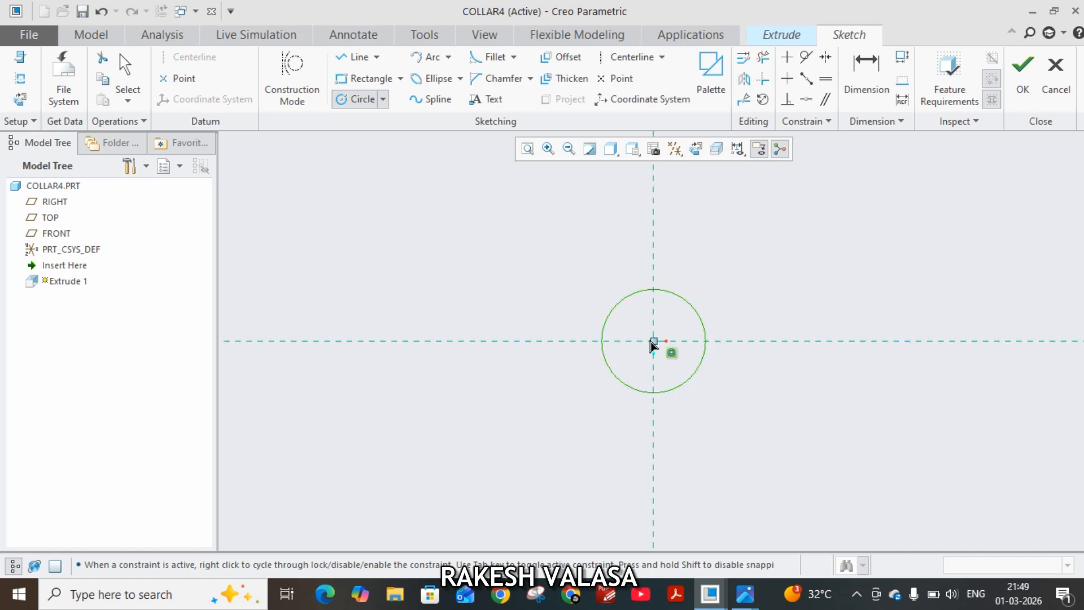
Draw a second, larger circle about 300 mm in diameter, concentric with the first circle at the origin.
left_click(653, 341)
left_click(740, 395)
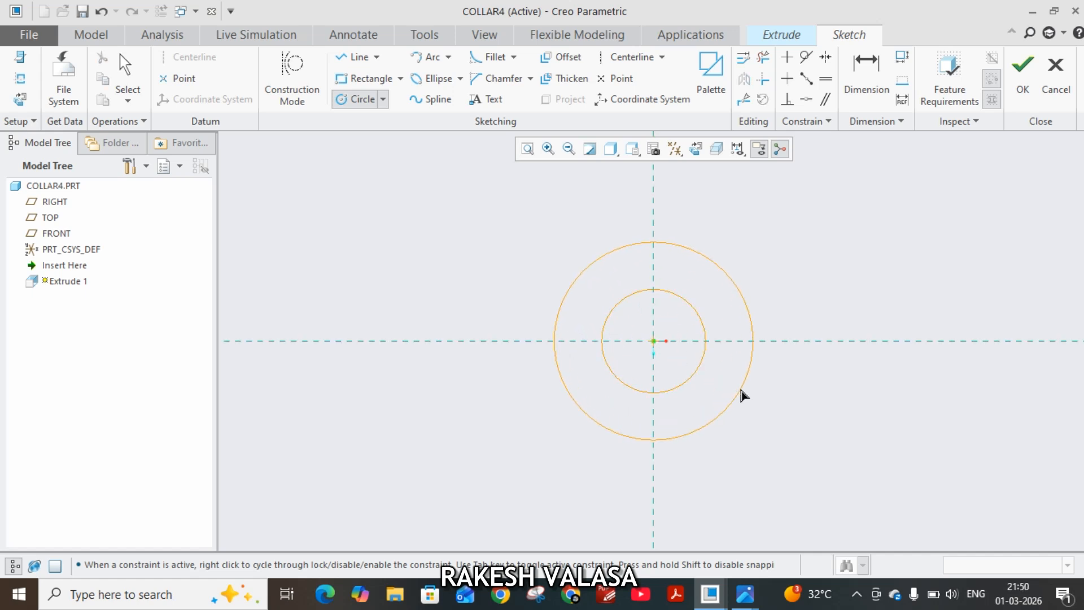
middle_click(833, 287)
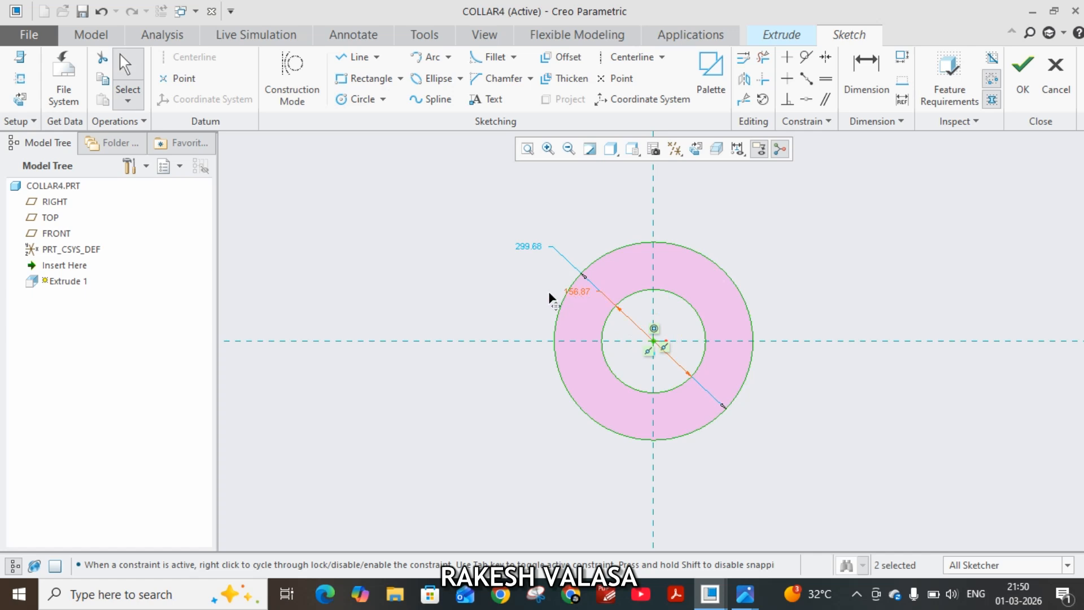
Set the inner circle's diameter to 24 mm and the outer circle's diameter to 38 mm.
left_click_drag(549, 293, 520, 295)
double_click(520, 294)
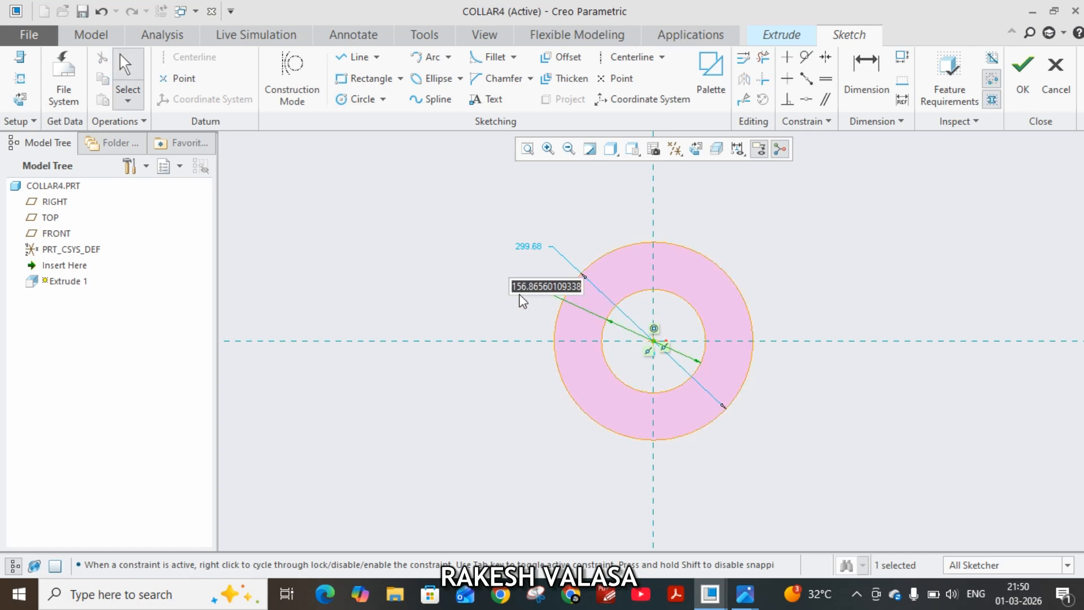
type("24")
key("Return")
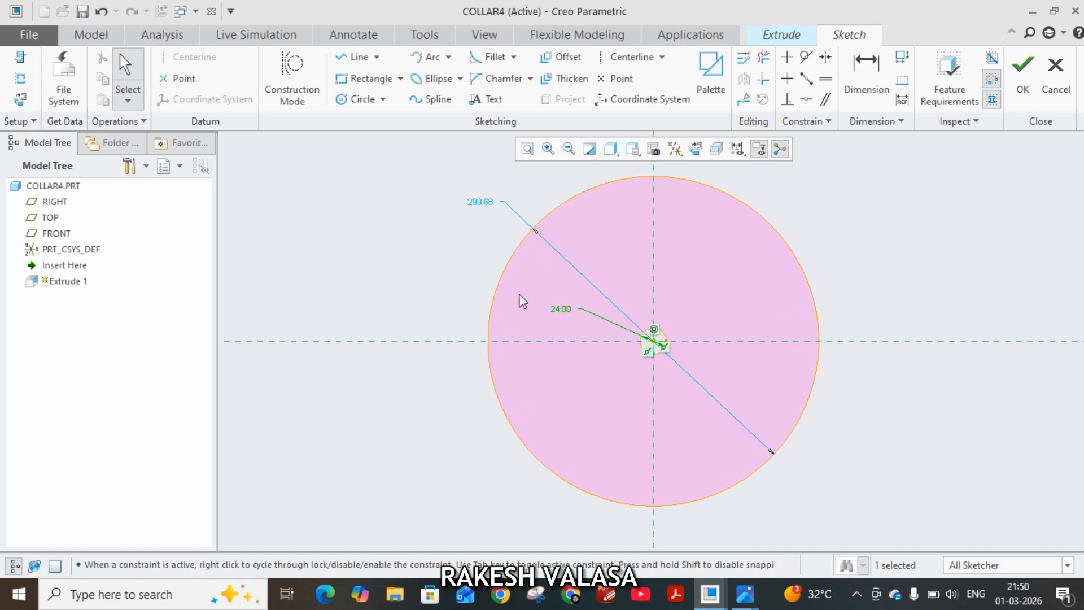
double_click(481, 202)
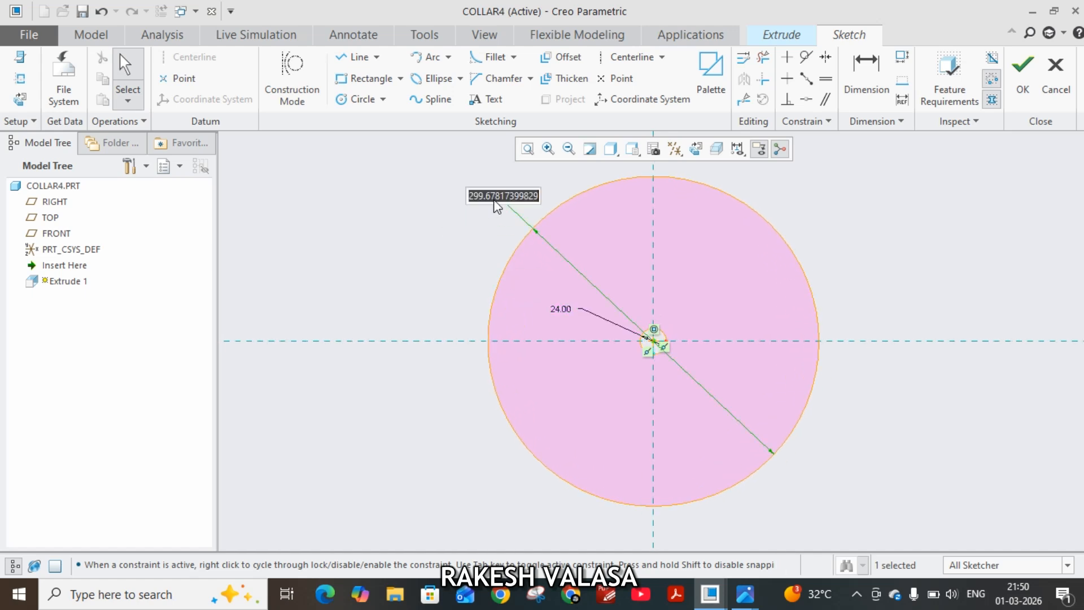
type("38")
key("Return")
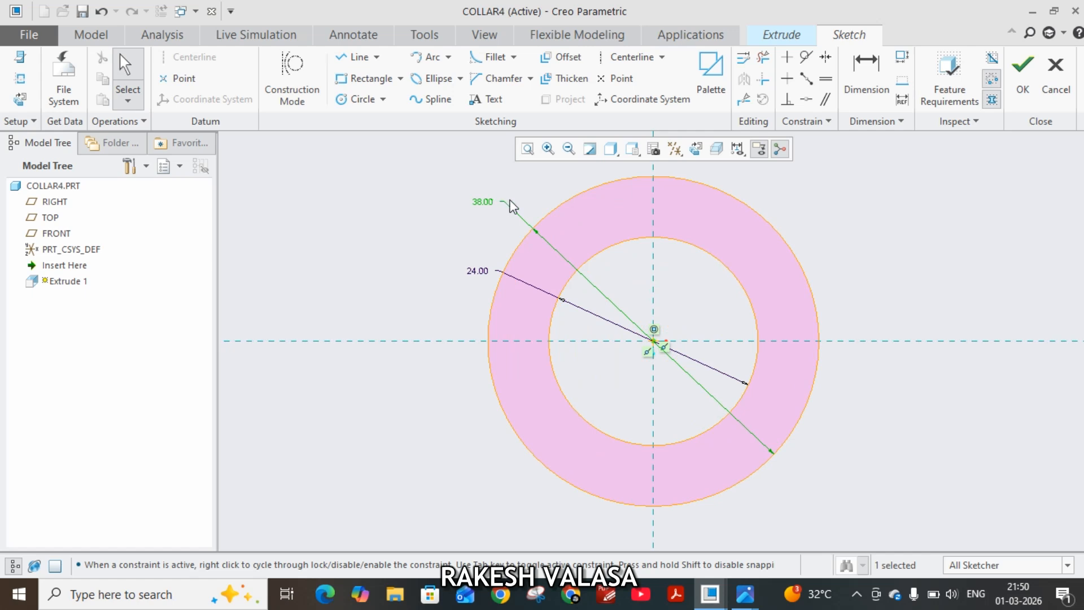
Check the collar's thickness in the reference drawing, finish the ring sketch and extrude it symmetrically about the sketch plane to 12 mm.
left_click(745, 594)
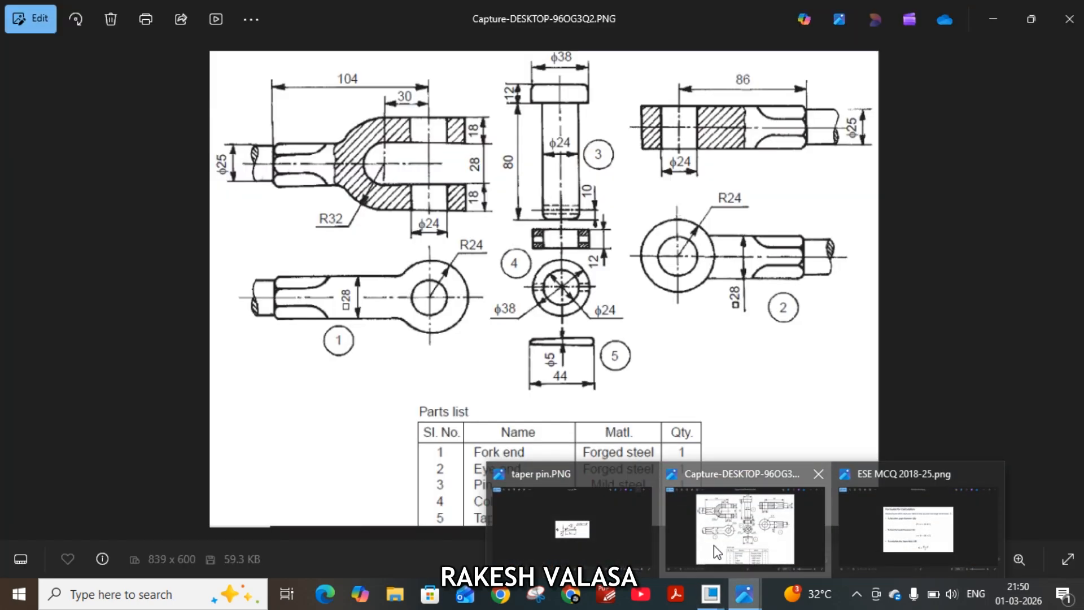
left_click(717, 550)
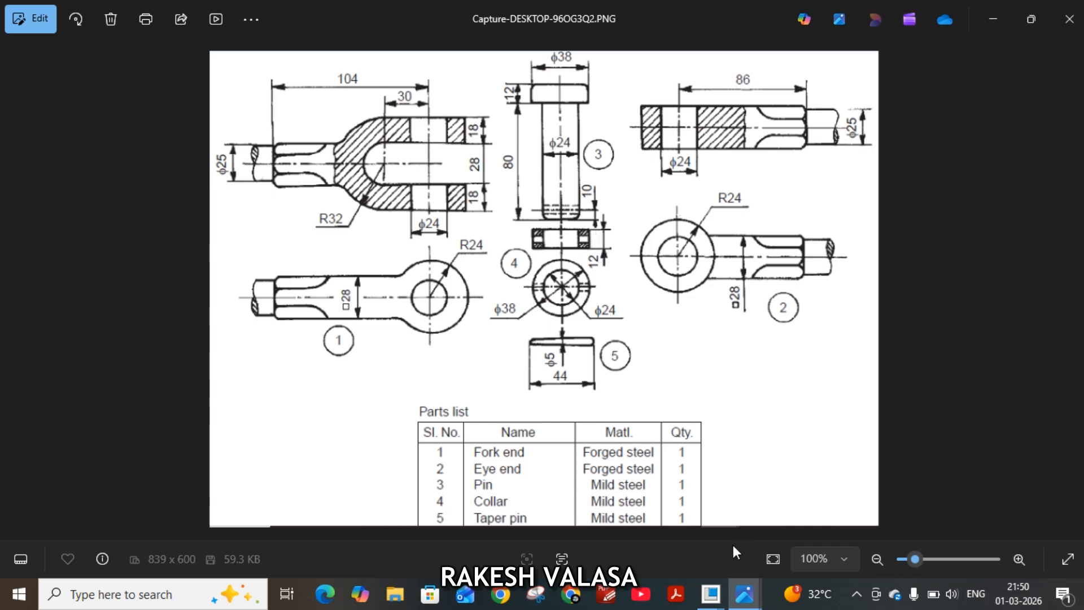
mouse_move(711, 594)
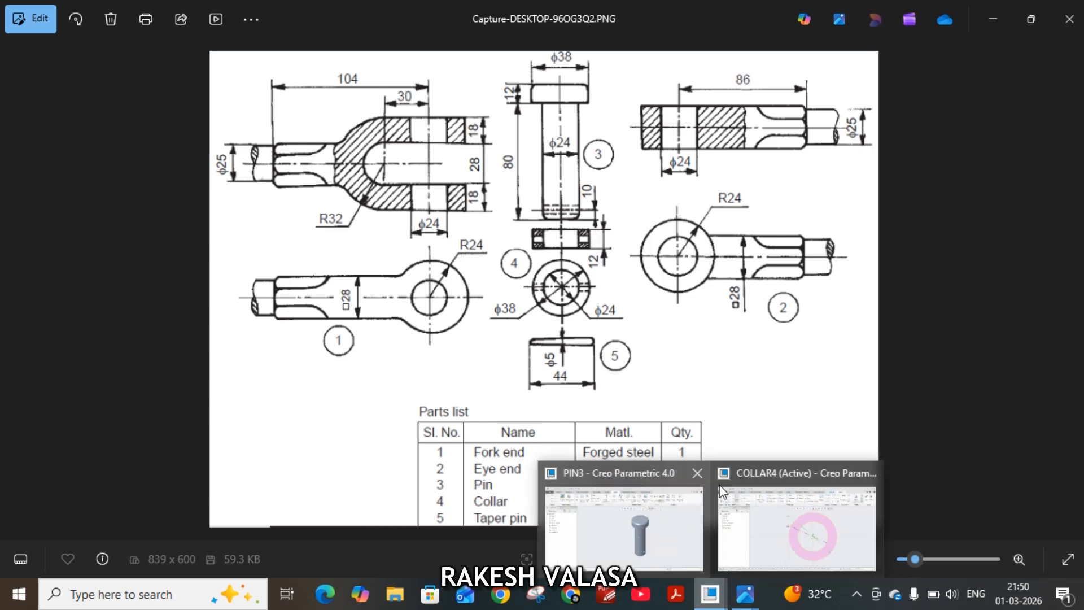
left_click(785, 546)
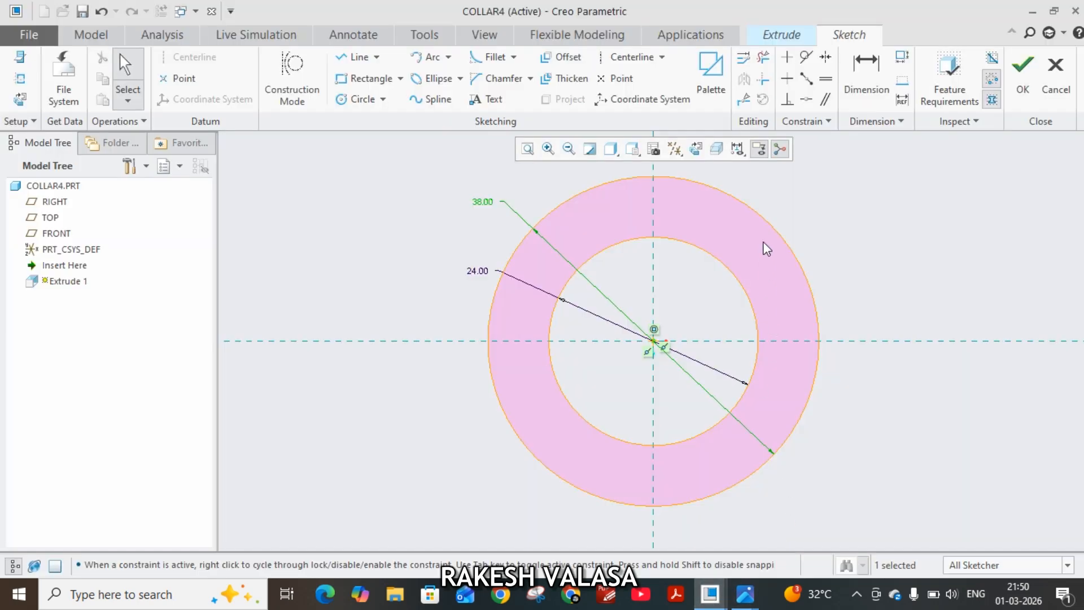
left_click(1035, 78)
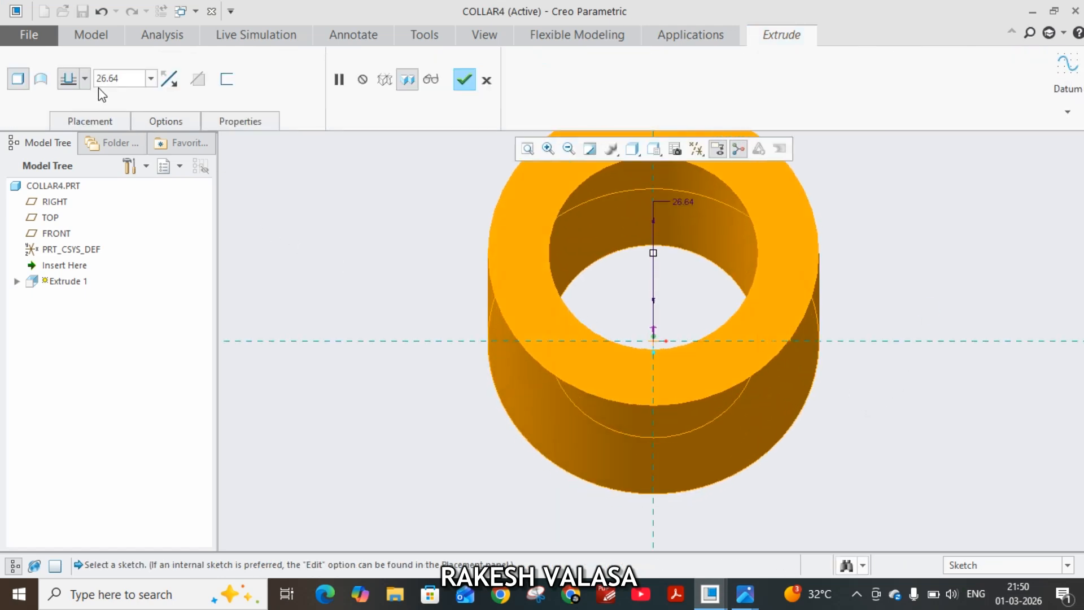
left_click(84, 79)
left_click(69, 107)
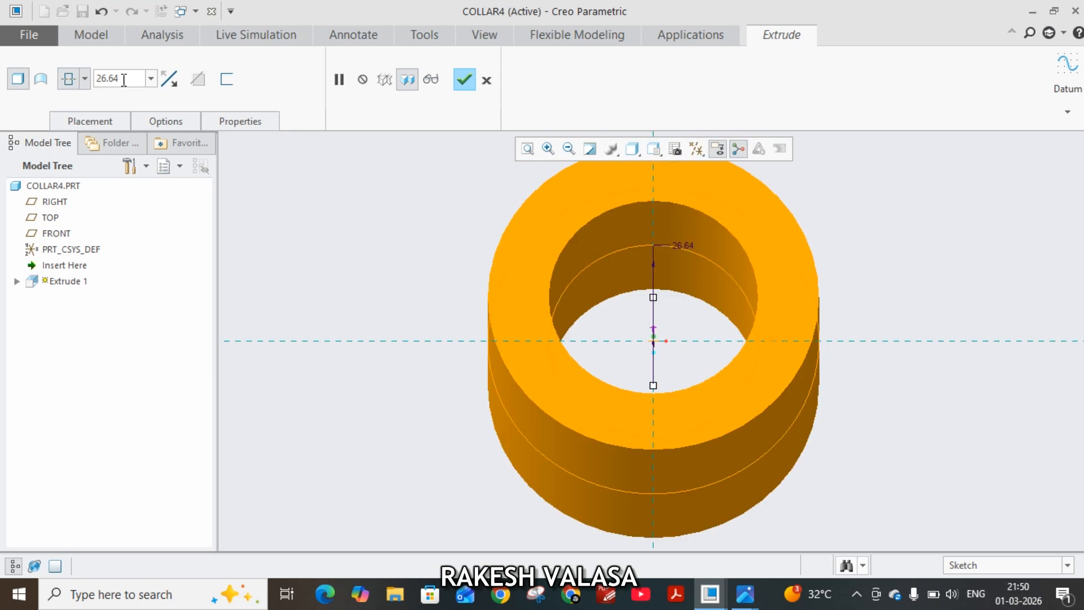
double_click(123, 80)
type("12")
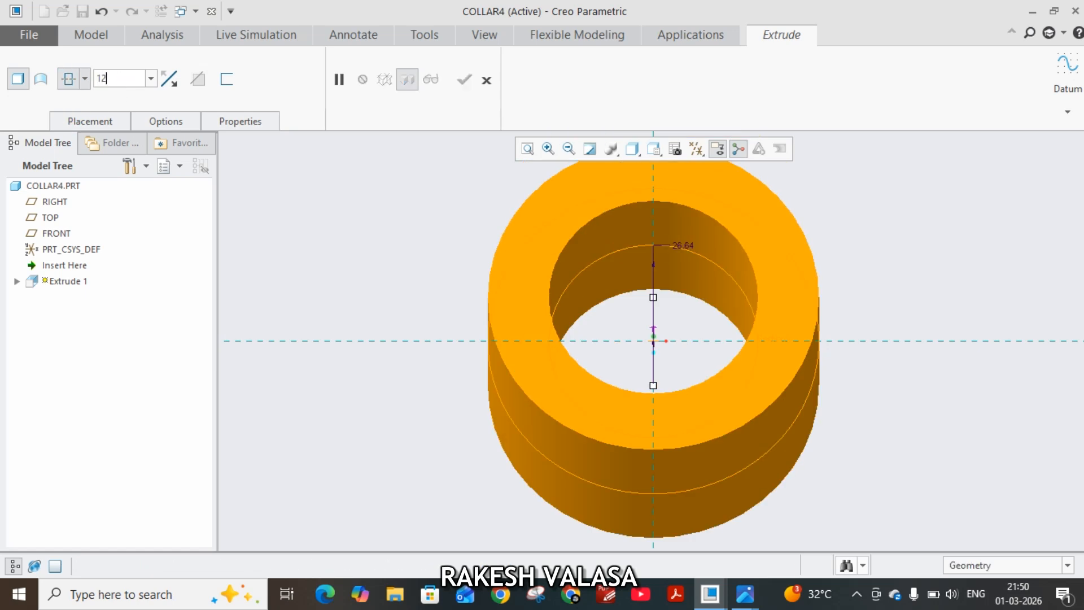
key("Return")
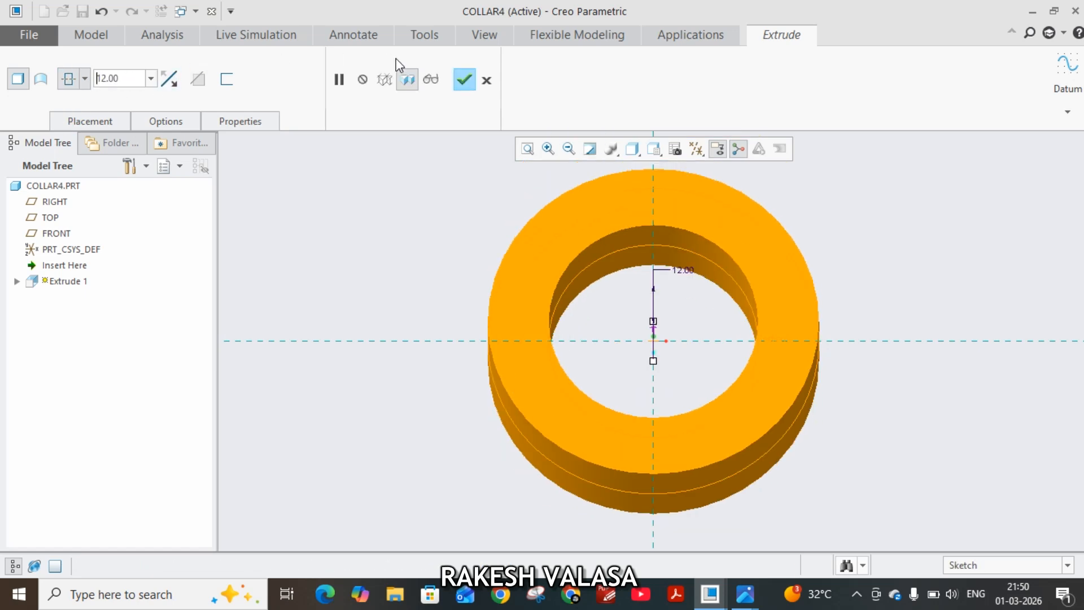
left_click(462, 82)
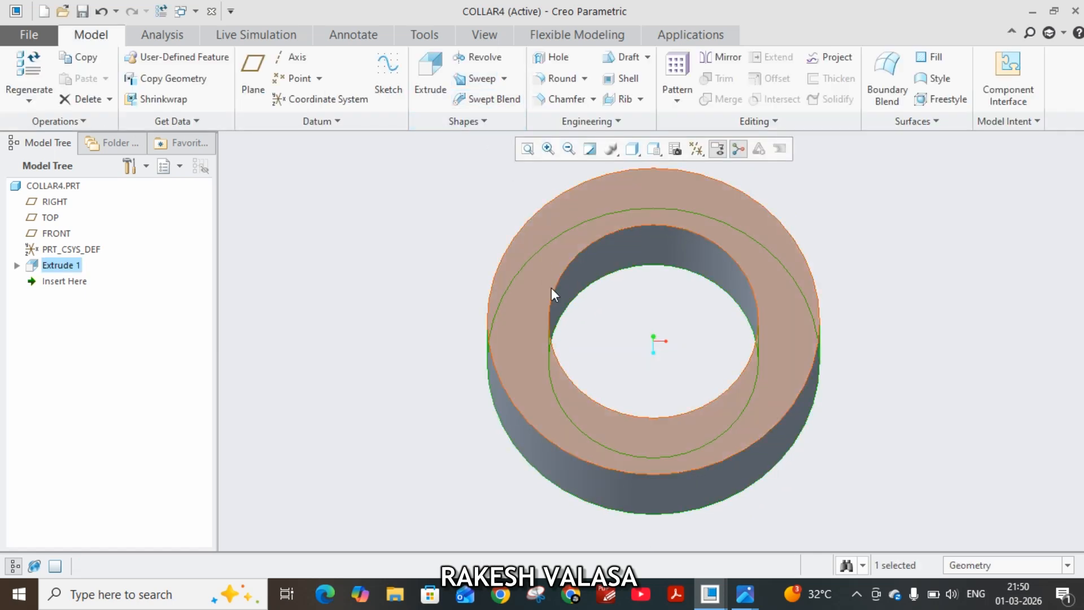
Start a revolve sketch on the FRONT plane and orient the view face-on to it.
left_click(63, 234)
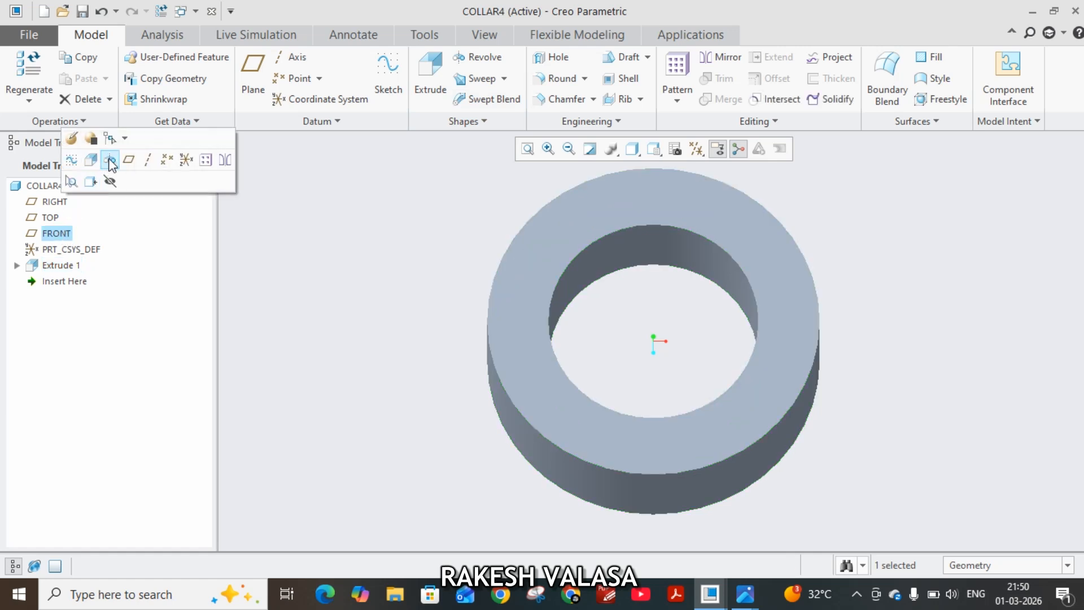
left_click(109, 161)
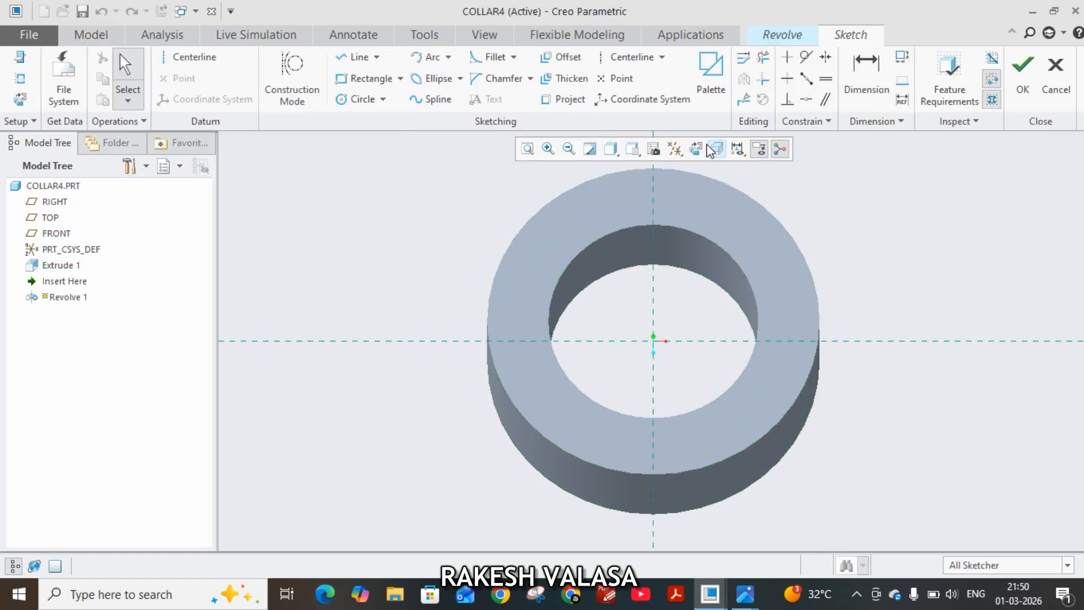
left_click(704, 148)
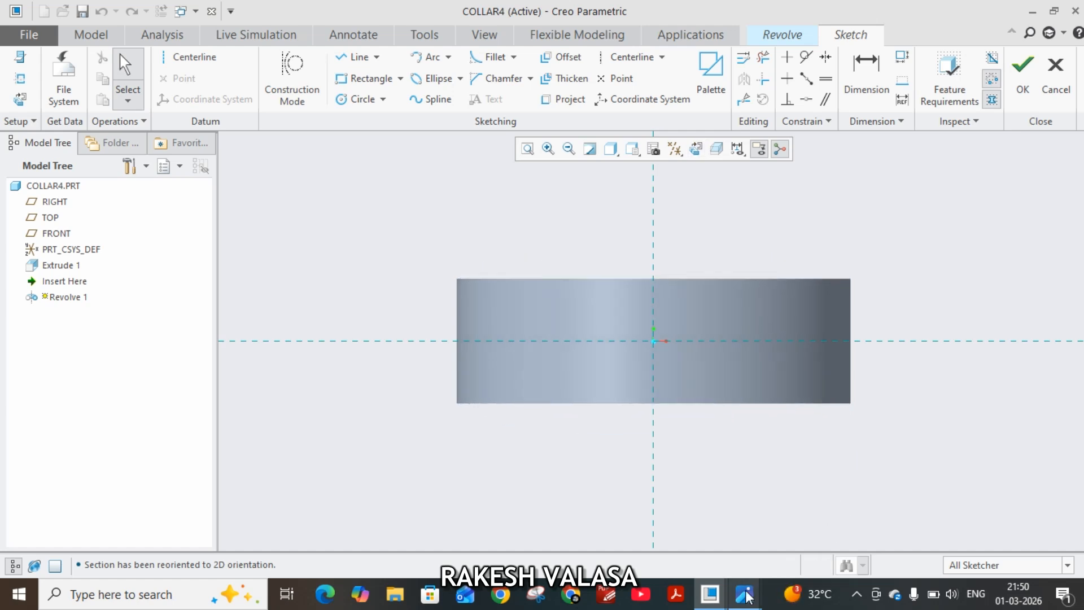
Consult the reference drawing and the taper diameter formulas, and add a horizontal centerline through the origin of the collar's revolve sketch.
mouse_move(746, 595)
left_click(754, 539)
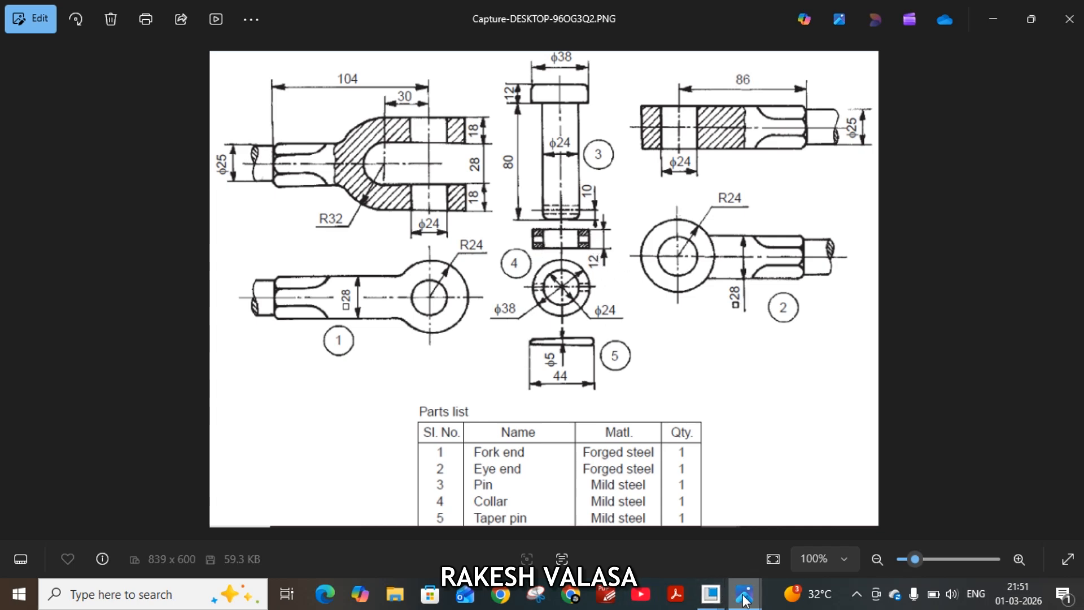
mouse_move(751, 594)
left_click(937, 525)
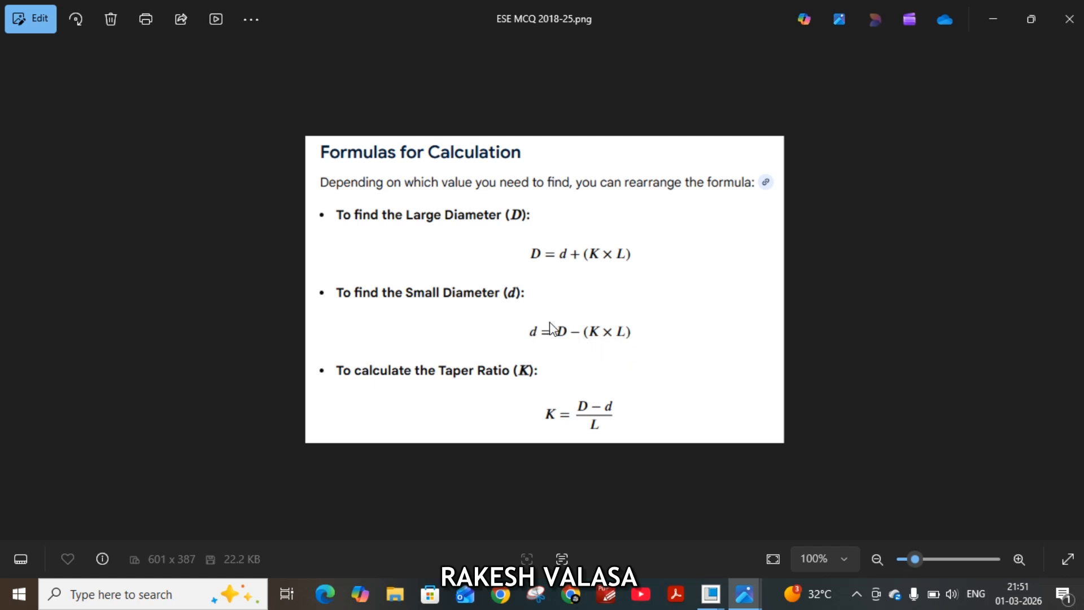
mouse_move(710, 592)
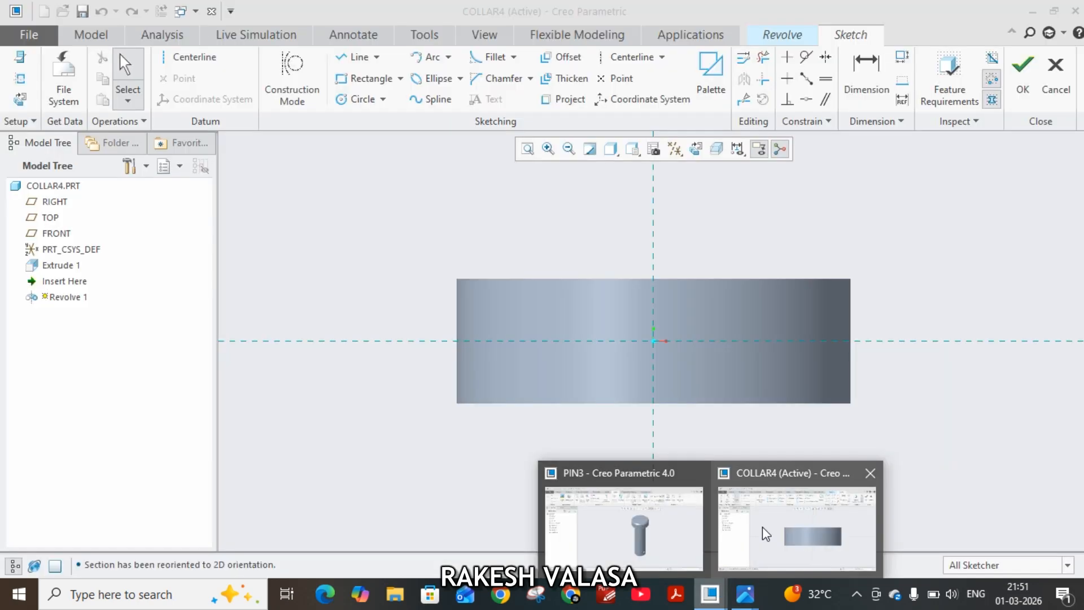
left_click(762, 526)
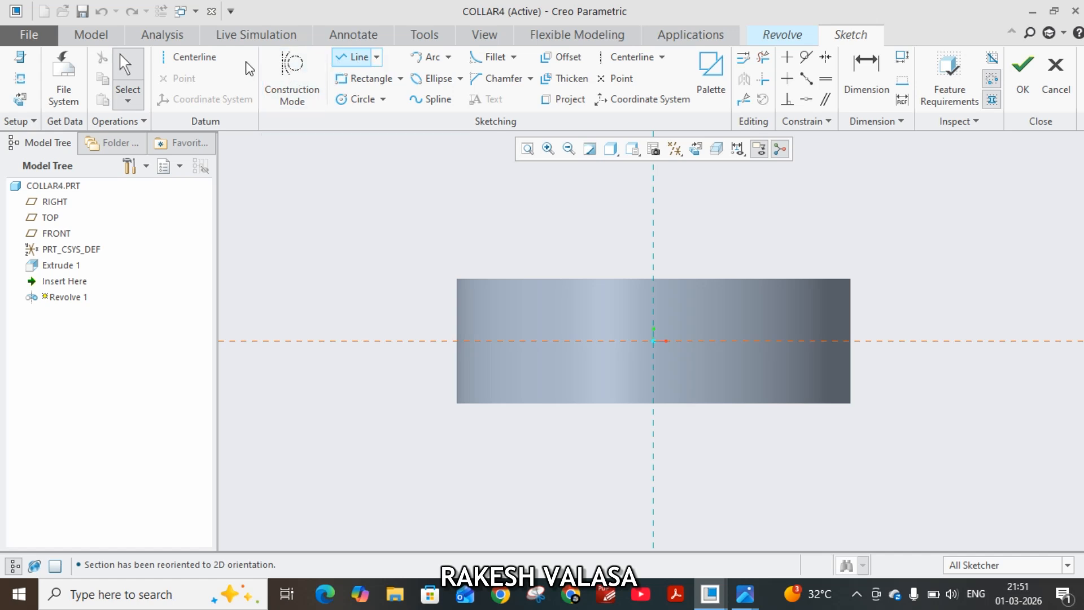
left_click(191, 57)
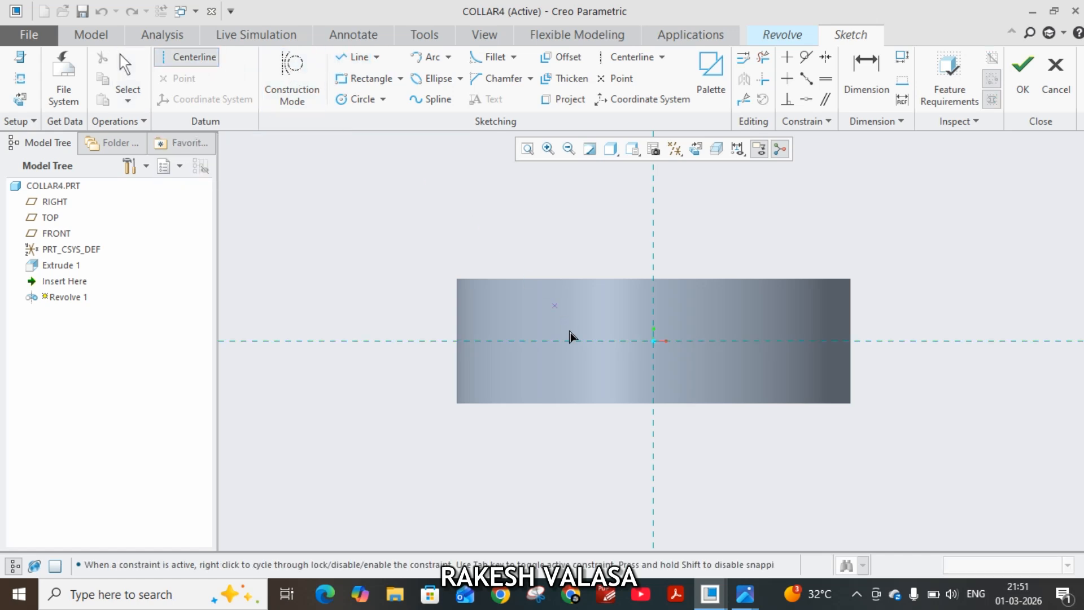
left_click(653, 341)
left_click(901, 341)
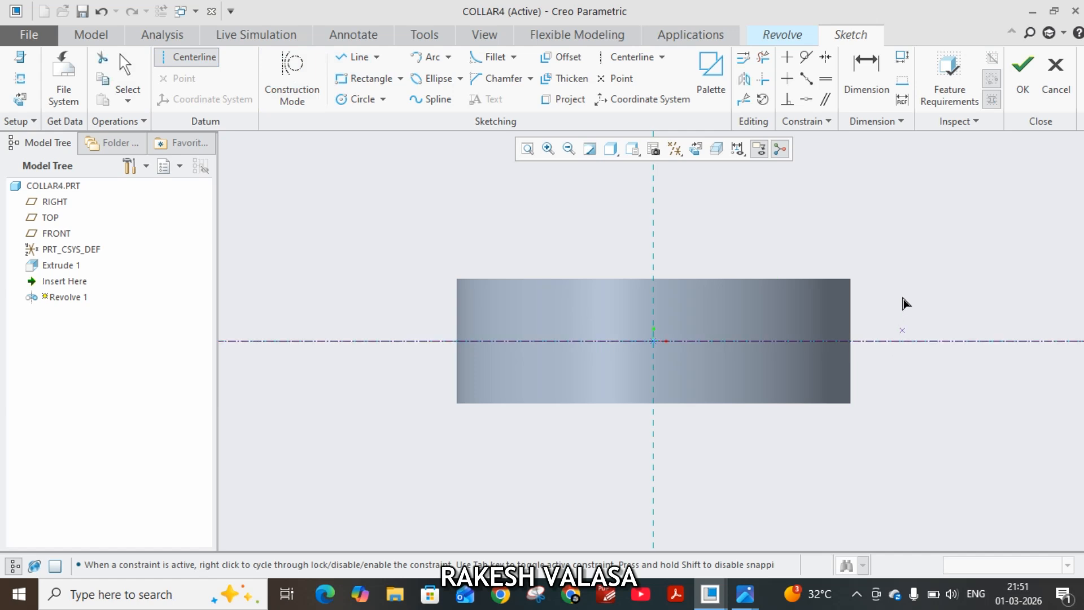
middle_click(900, 283)
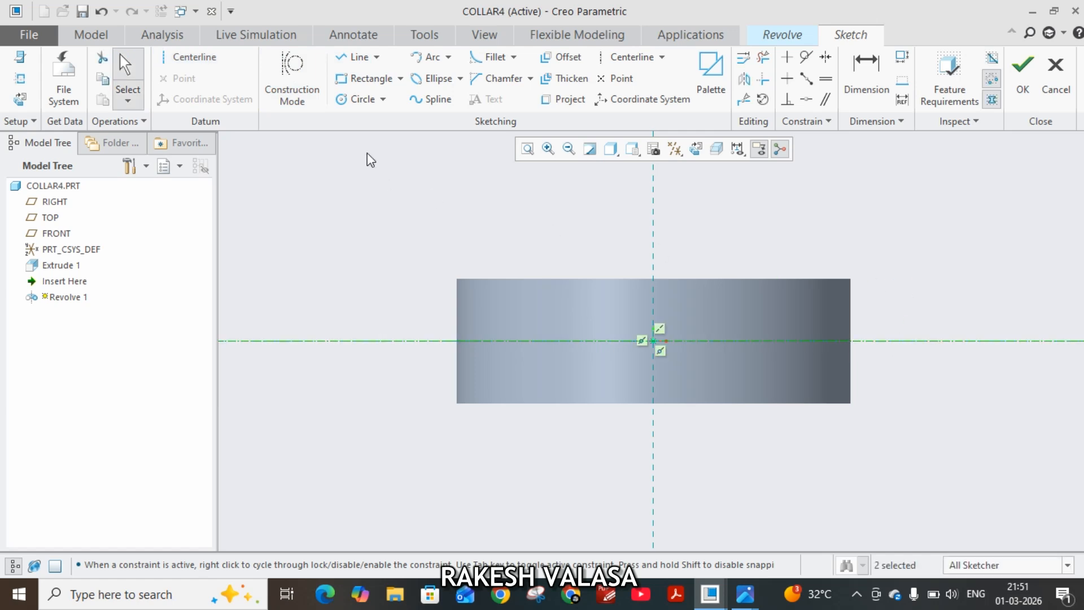
Sketch a closed tapered profile below the centerline across the collar's full width, about 6.3 mm diameter at the left and 2.8 mm at the right.
left_click(354, 58)
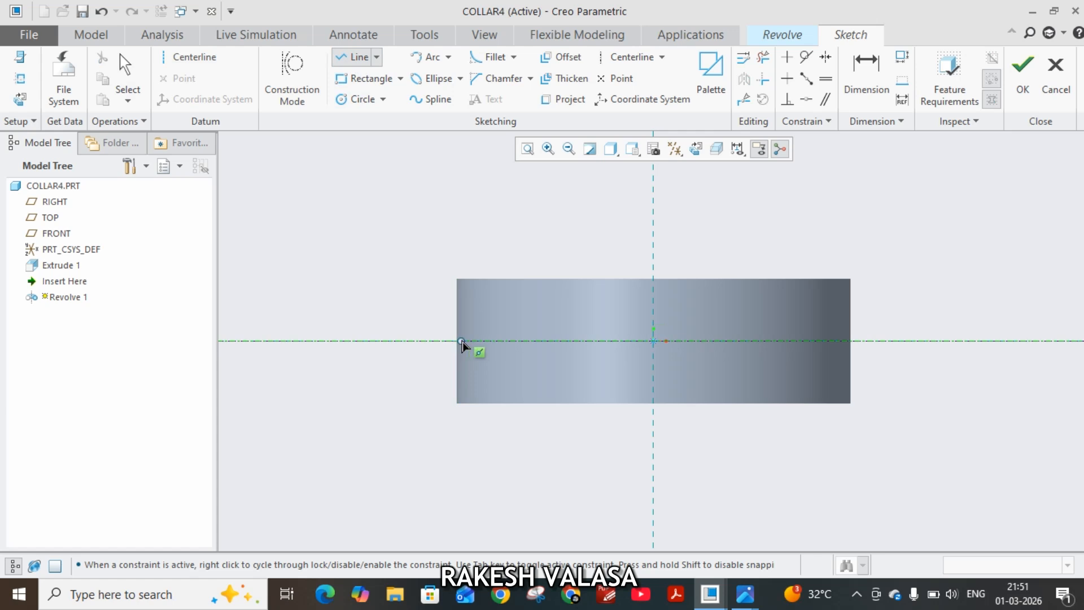
left_click(456, 341)
scroll(456, 364, "up", 1)
scroll(457, 364, "down", 3)
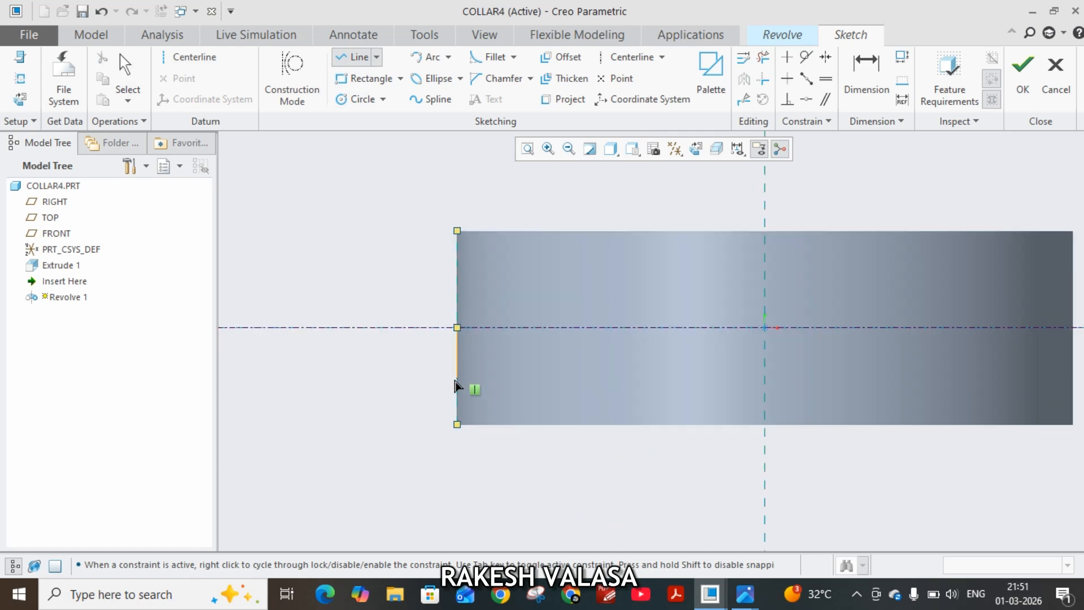
left_click(458, 379)
scroll(443, 382, "down", 3)
scroll(643, 387, "up", 3)
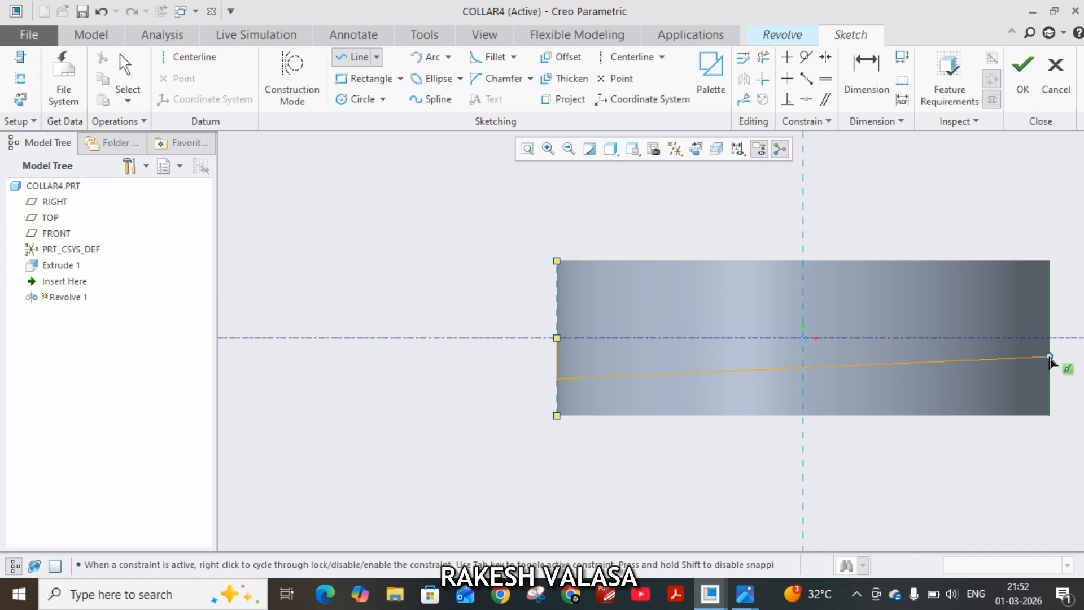
left_click(1049, 356)
left_click(1049, 338)
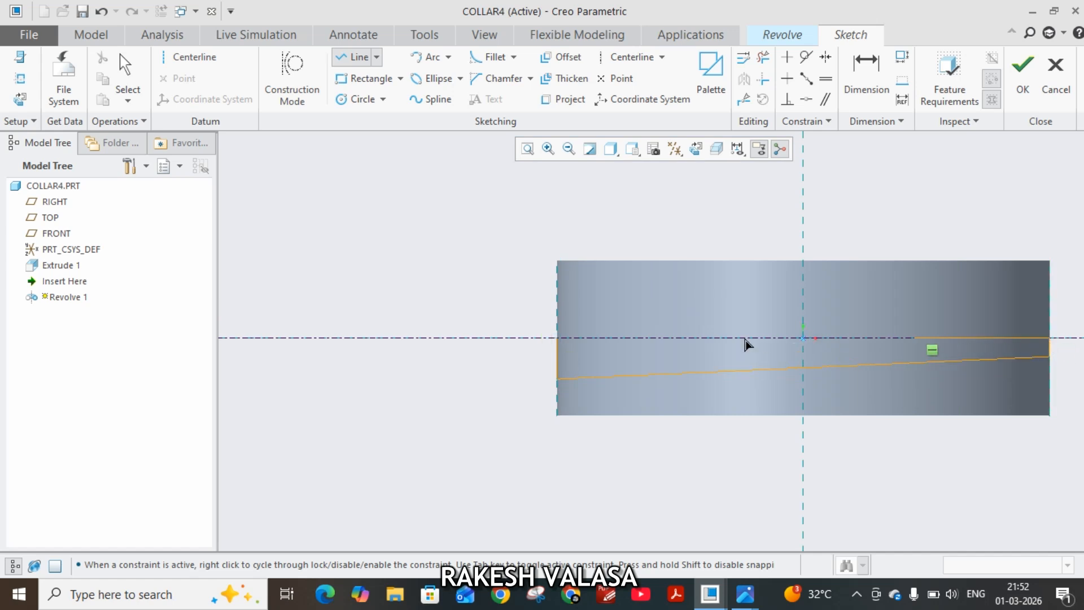
left_click(557, 338)
middle_click(429, 303)
middle_click(426, 297)
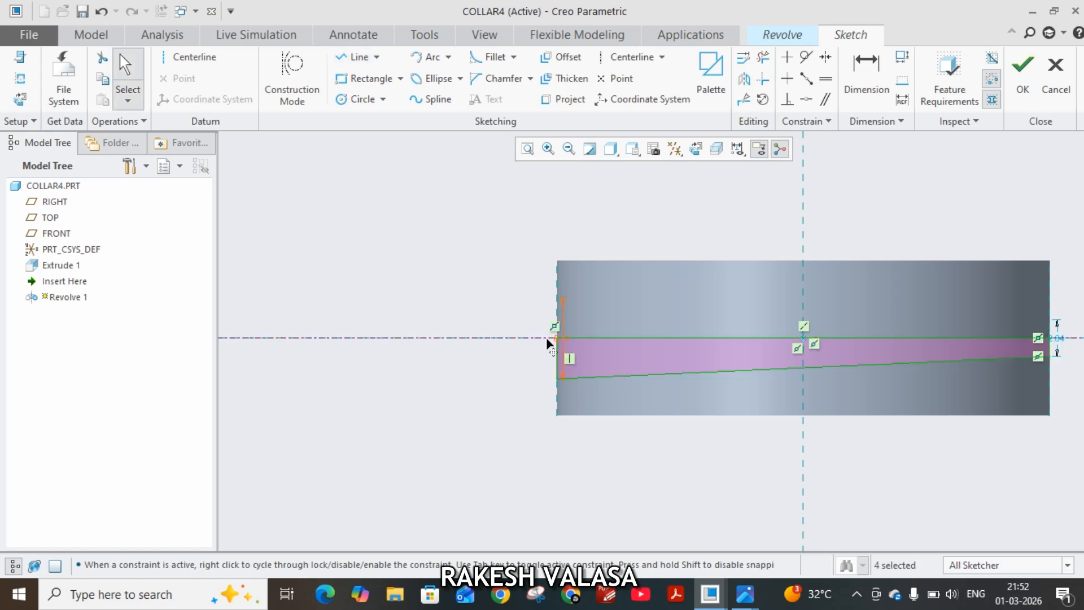
Set the diameter of the tapered profile's large end to 6 mm.
double_click(525, 325)
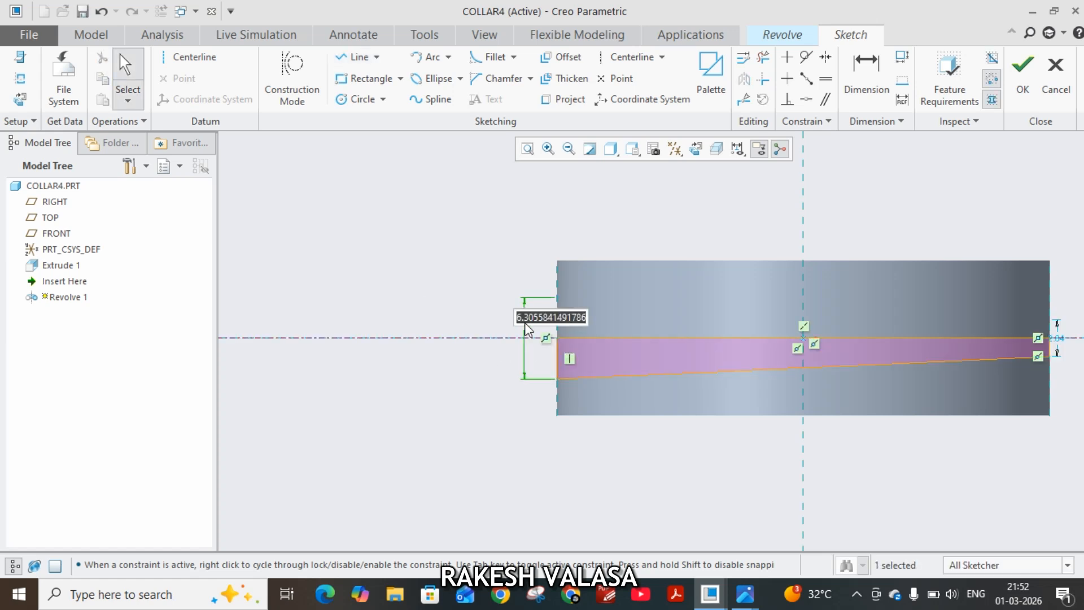
type("6")
key("Return")
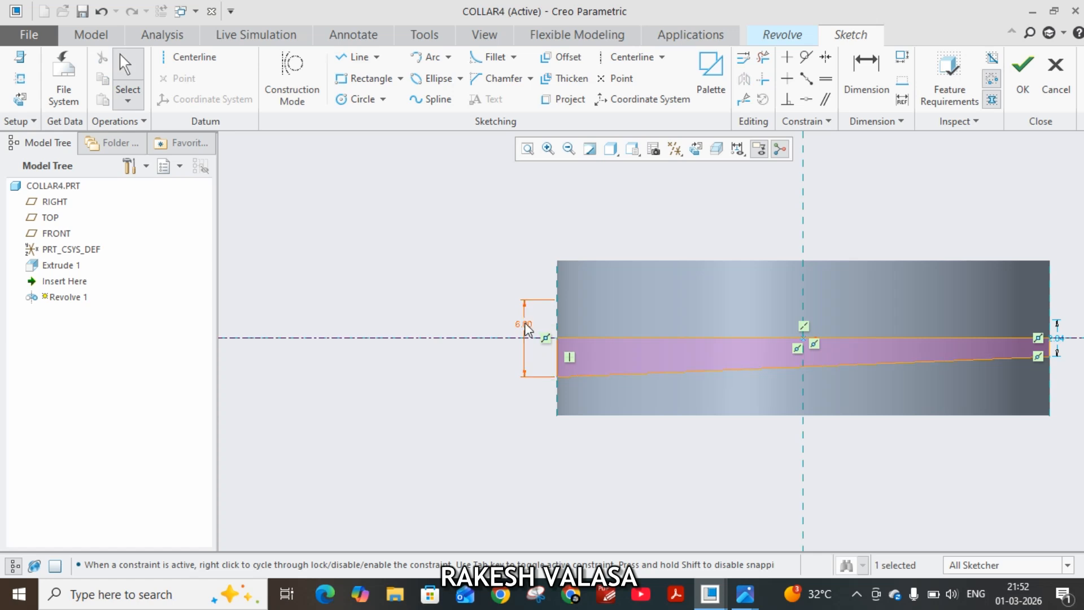
Set the diameter of the tapered profile's small end to 5.24 mm.
left_click(1061, 339)
left_click_drag(1062, 334, 1068, 295)
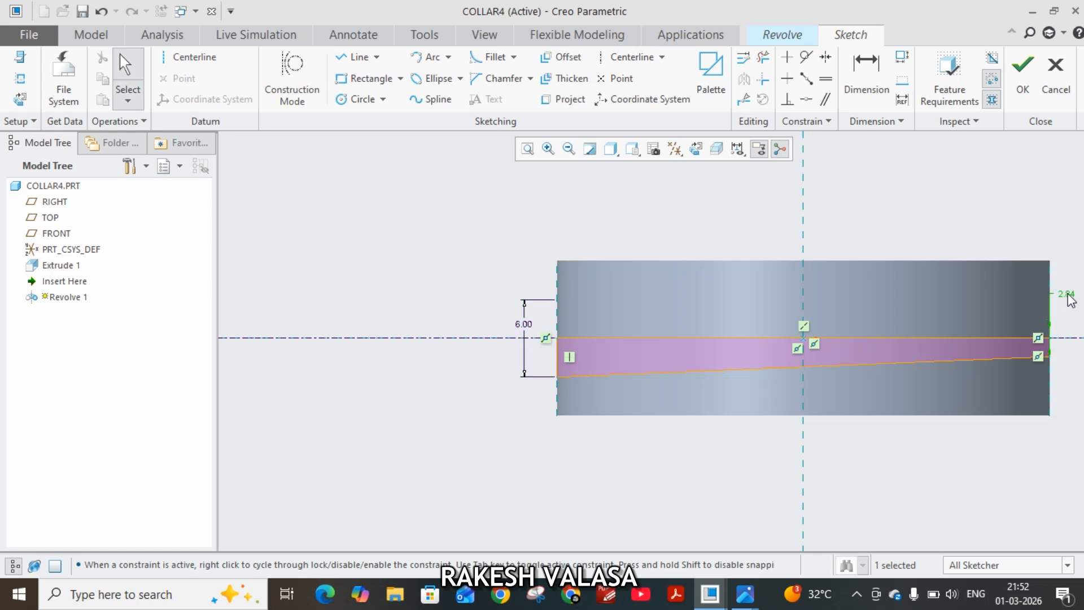
double_click(1068, 296)
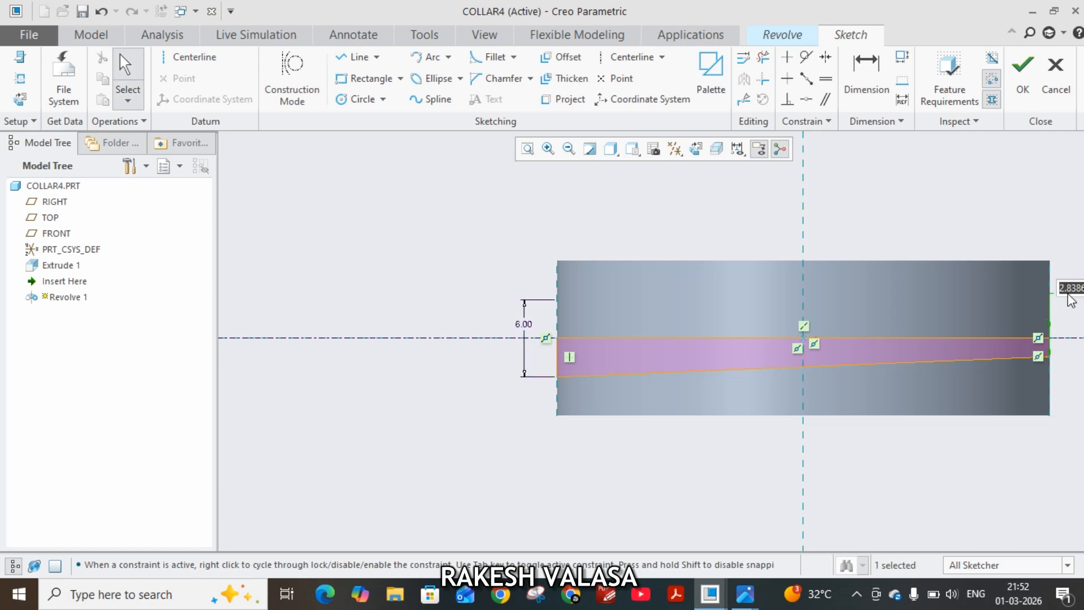
left_click(1058, 433)
middle_click_drag(1057, 431, 892, 442, "shift")
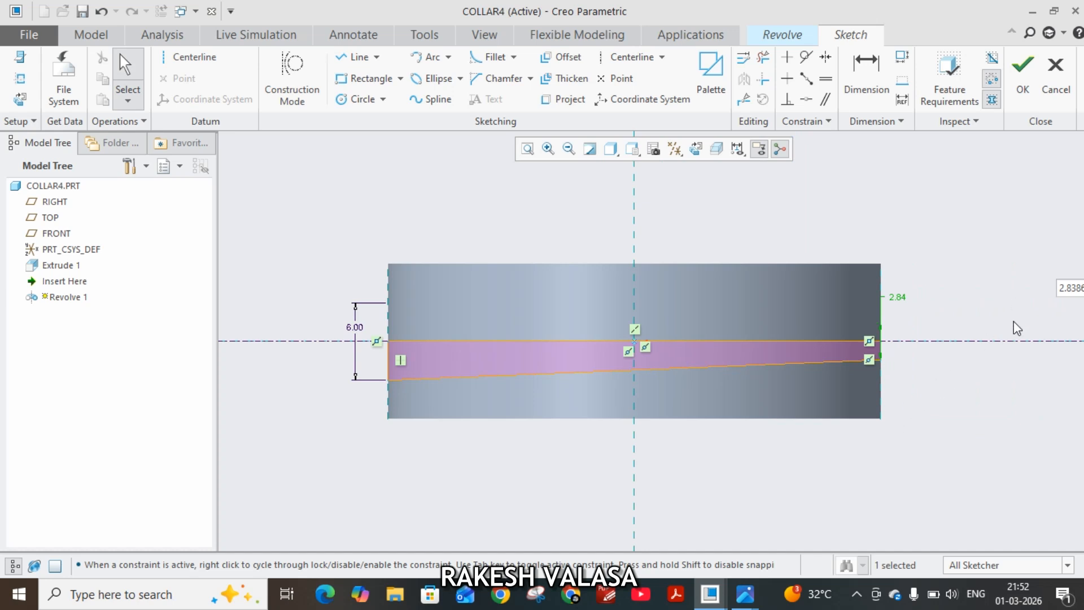
type("5")
double_click(1060, 291)
type("5")
key("Delete")
key("Delete")
key("Delete")
key("Delete")
key("Delete")
key("Return")
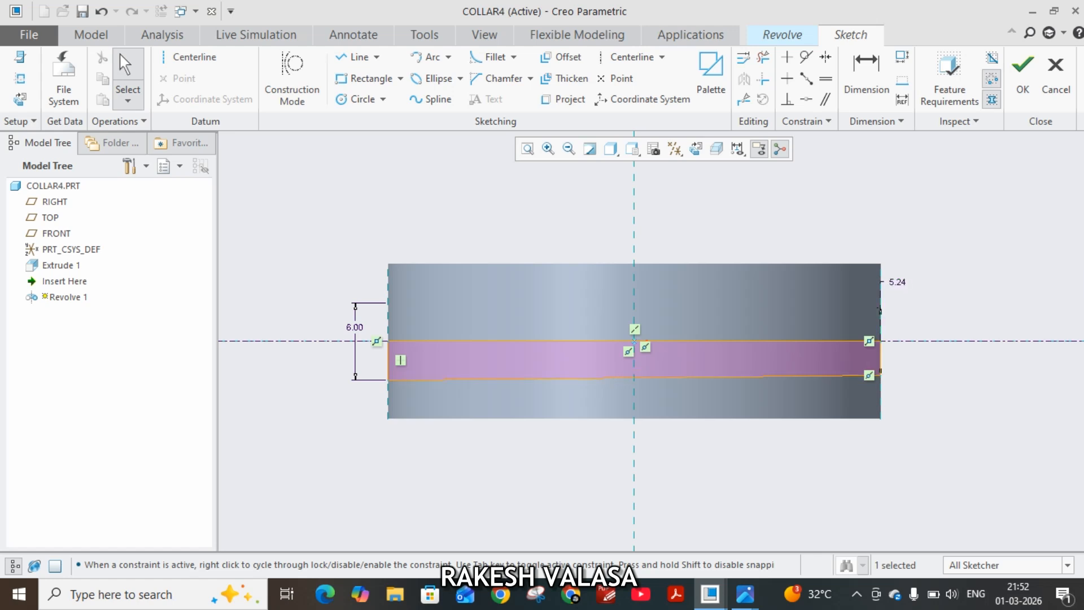
Finish the sketch and revolve the tapered profile 360° as a material-removing cut through the collar.
left_click(1023, 82)
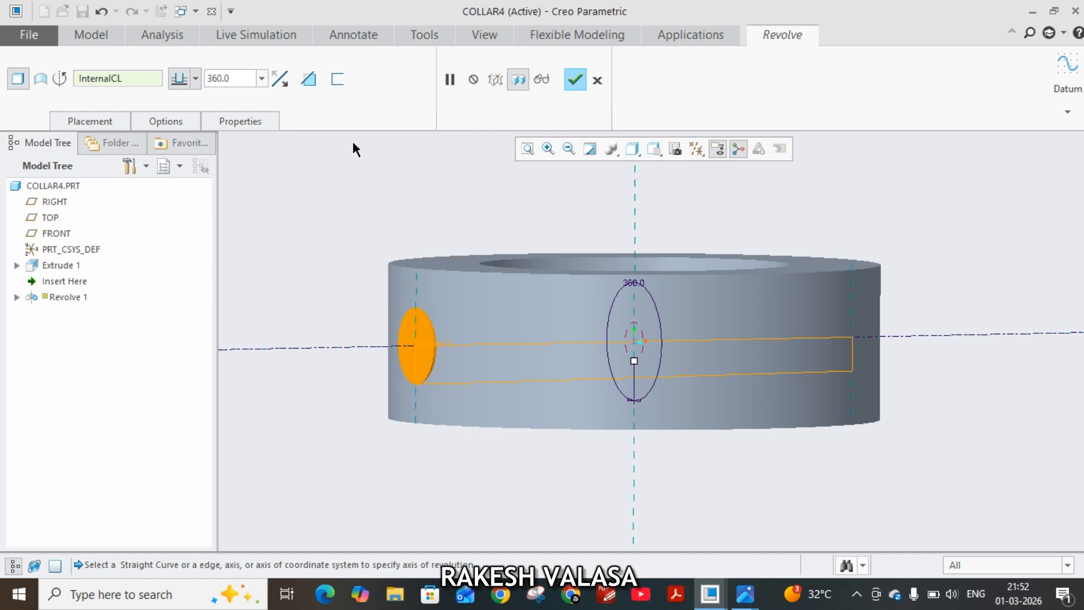
left_click(310, 81)
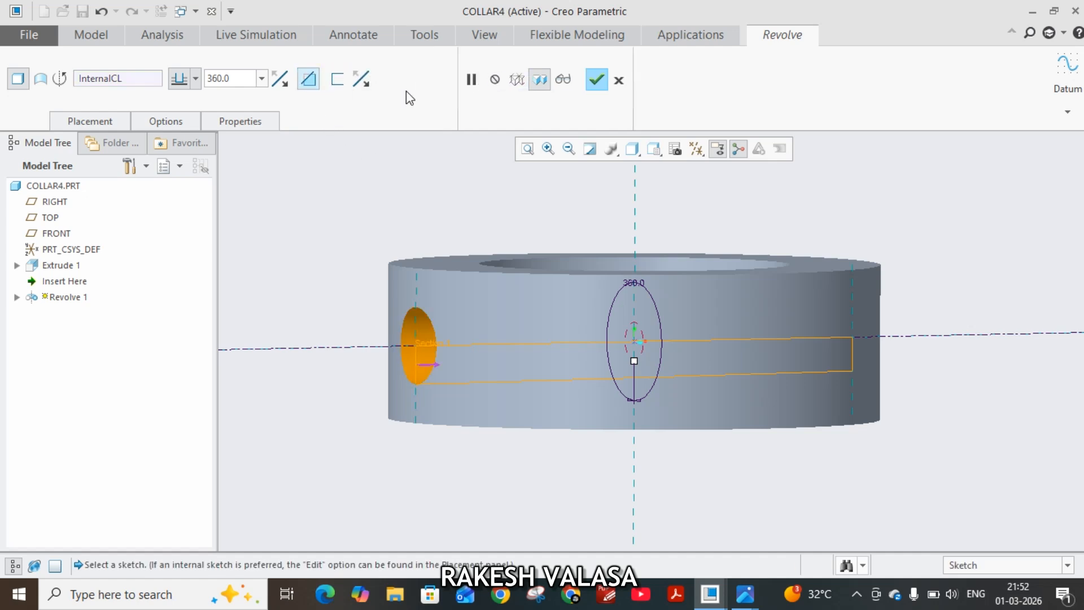
left_click(605, 80)
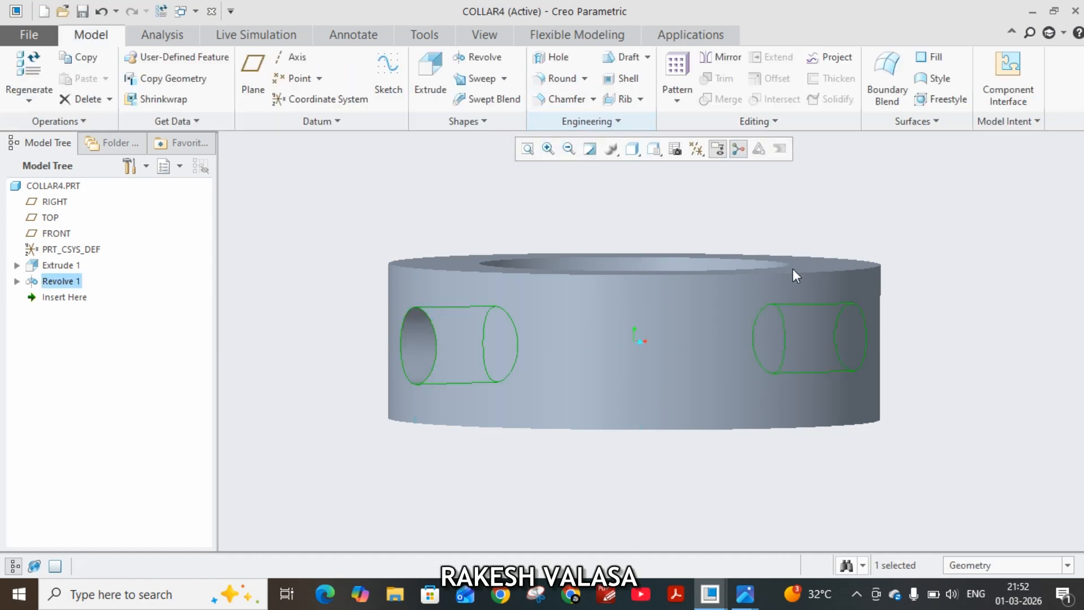
middle_click_drag(865, 209, 551, 275)
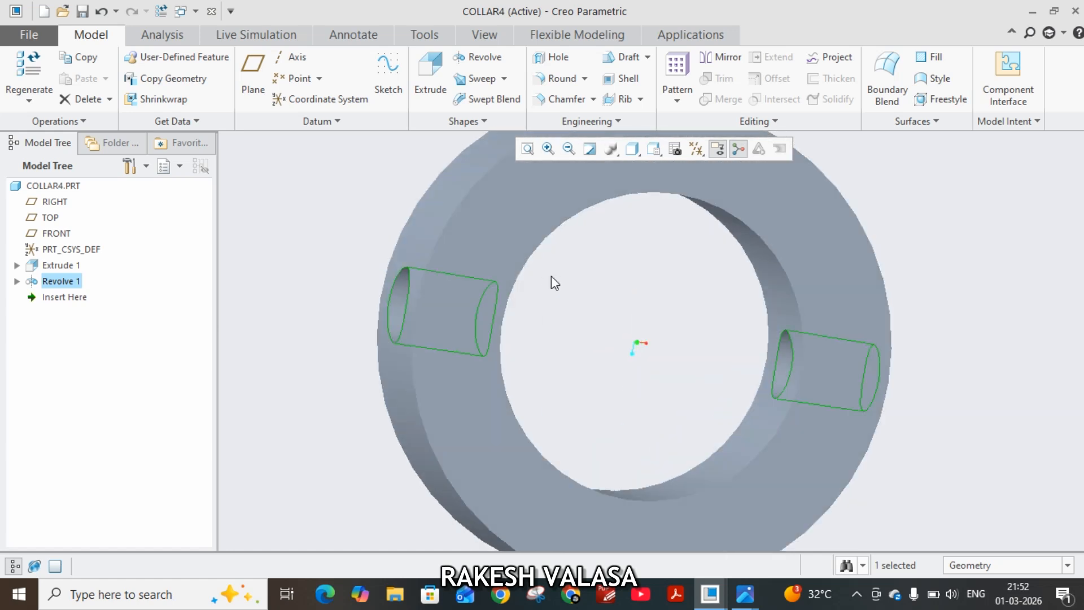
Try to save the collar part to the Desktop folder, then cancel the save.
left_click(82, 12)
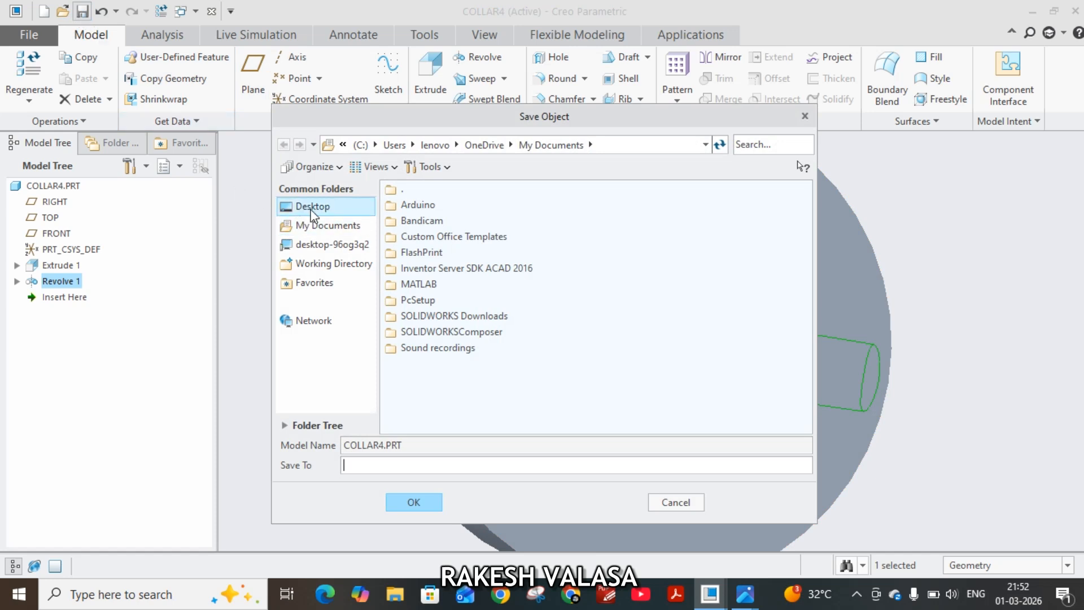
left_click(311, 207)
left_click(581, 145)
key("ctrl+c")
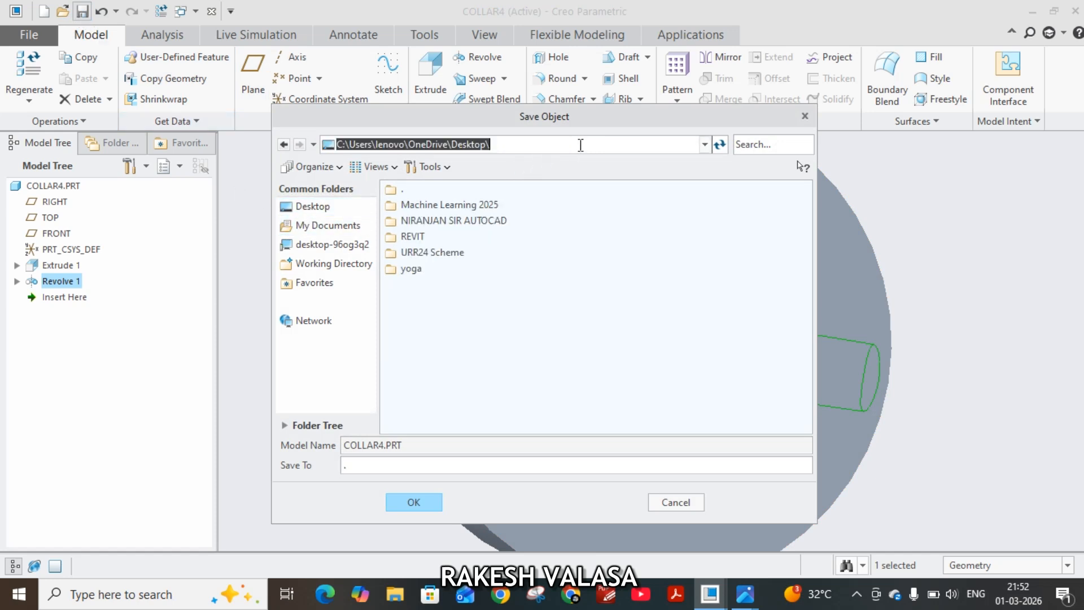
left_click(458, 467)
key("ctrl+v")
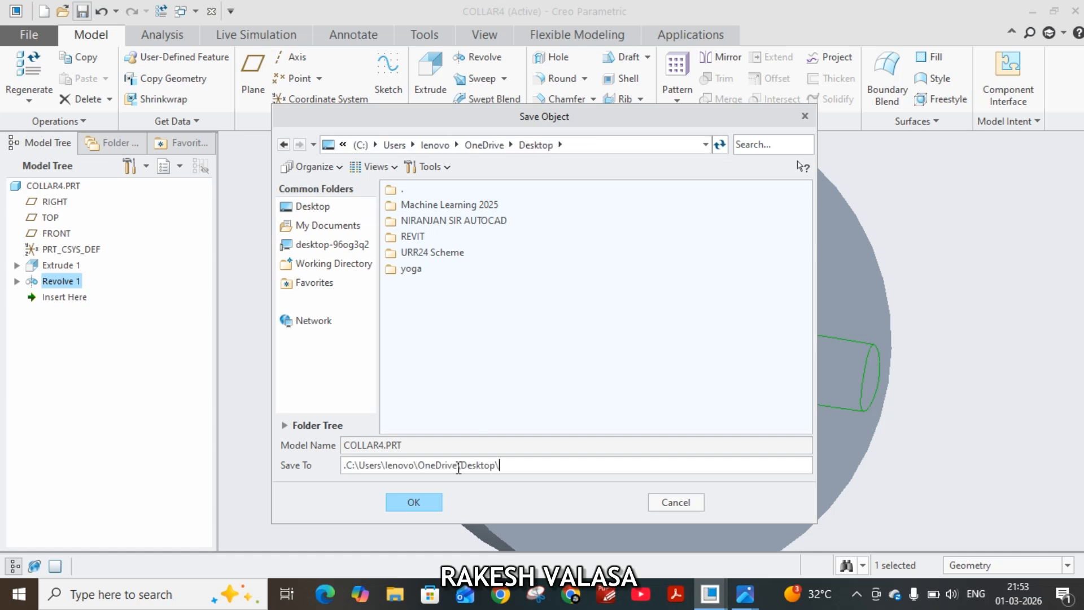
left_click(413, 503)
left_click(413, 508)
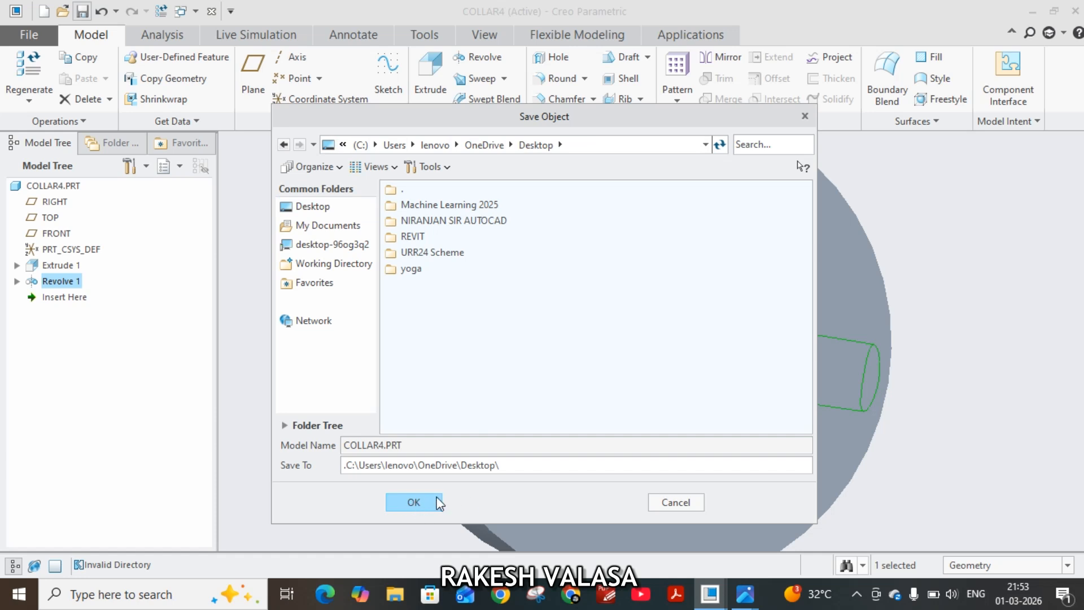
left_click(397, 506)
left_click(675, 503)
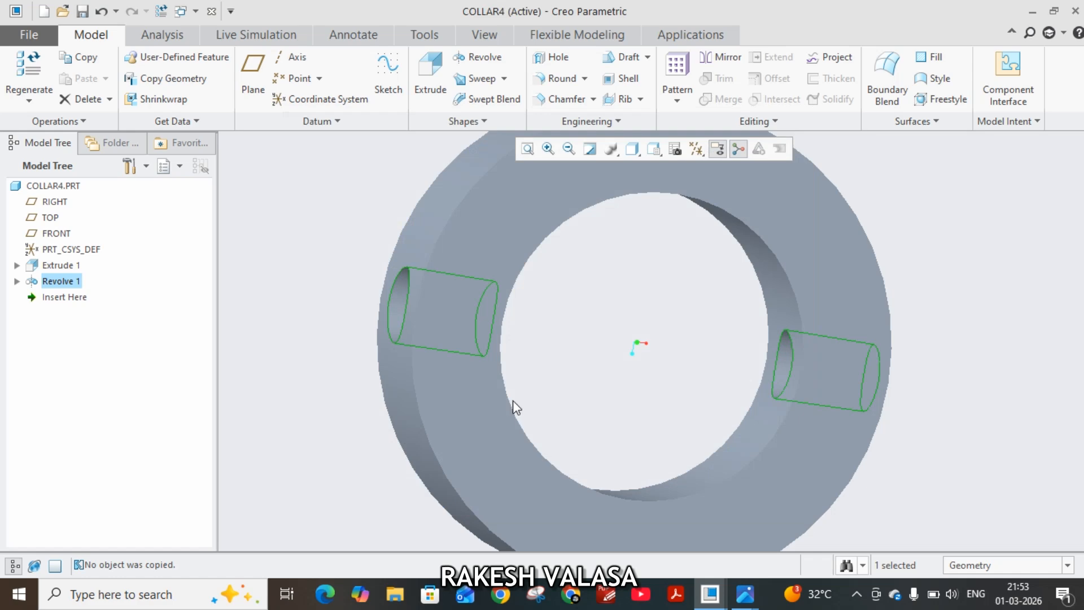
Start a new solid part named Taper_pin without the default template.
left_click(29, 37)
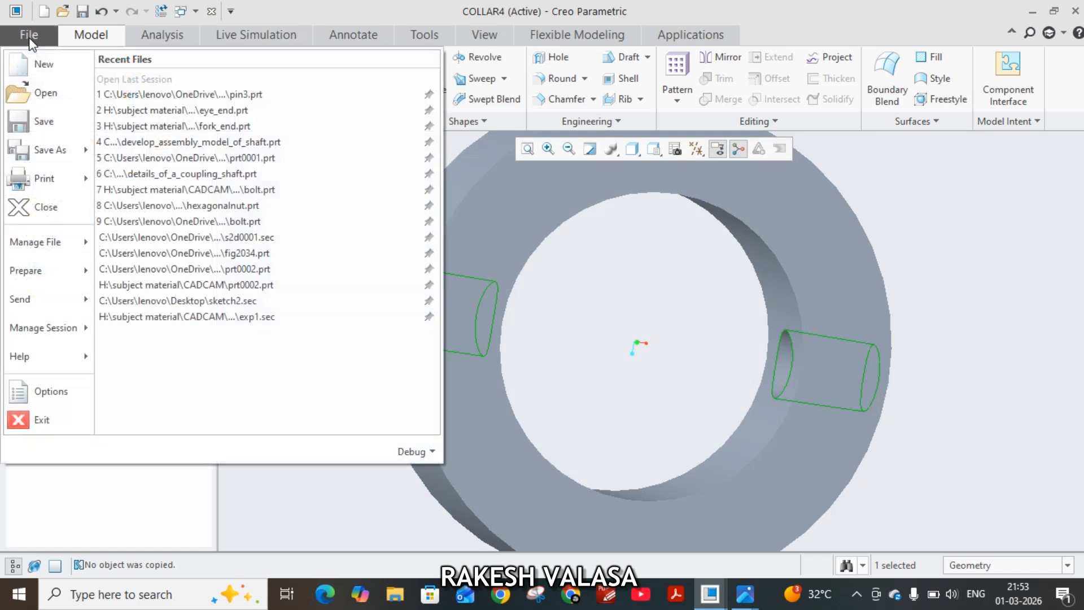
left_click(40, 65)
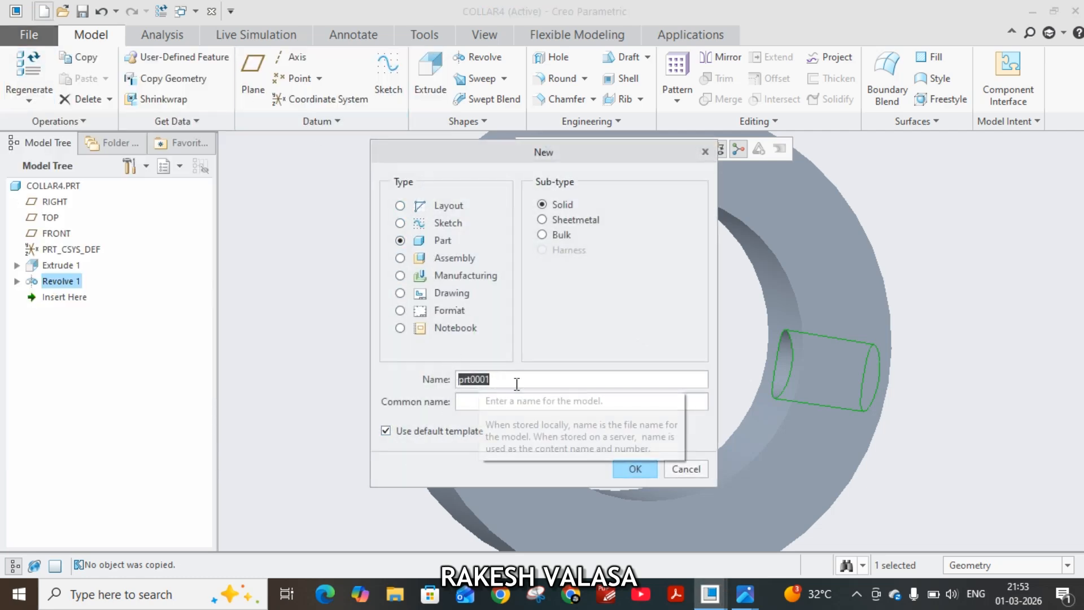
type("Taper pin")
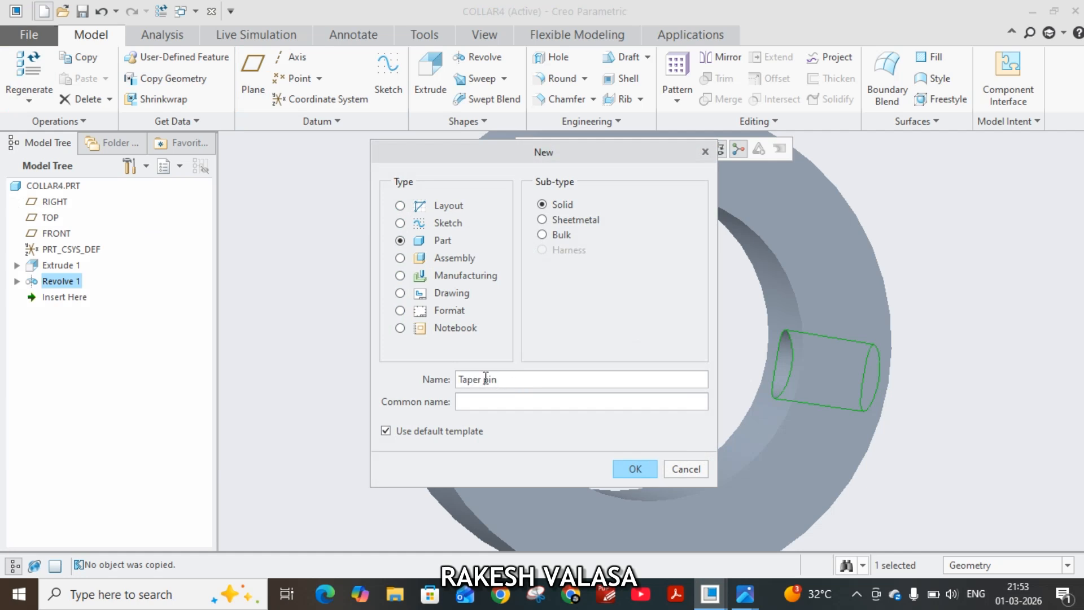
key("BackSpace")
type("_")
left_click(385, 430)
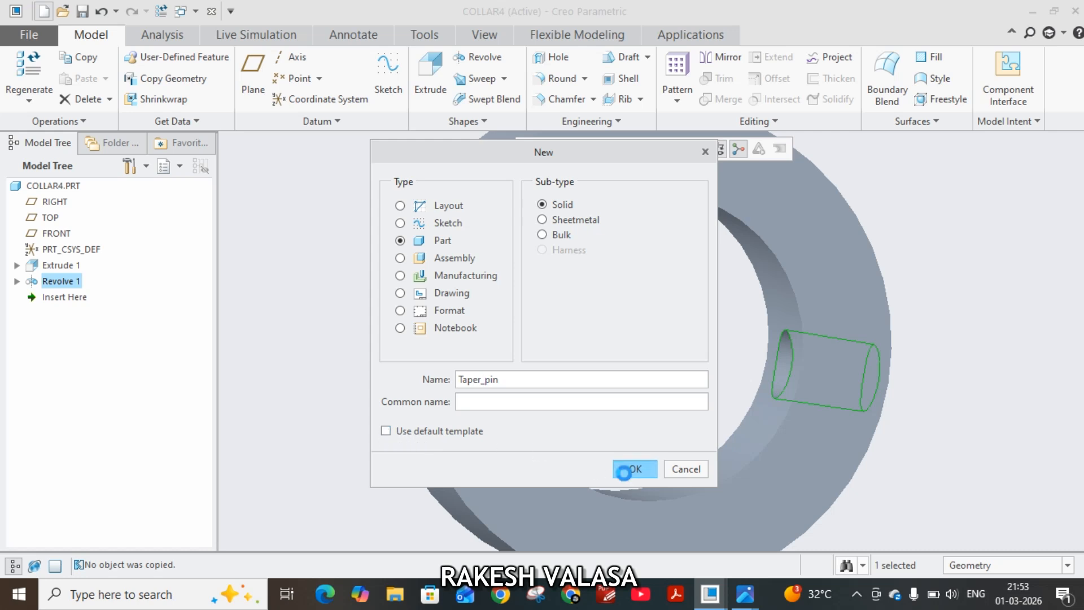
left_click(623, 472)
Create the part from the mmns_part_solid template with the modeler's full name in the MODELED_BY parameter.
scroll(525, 237, "down", 1)
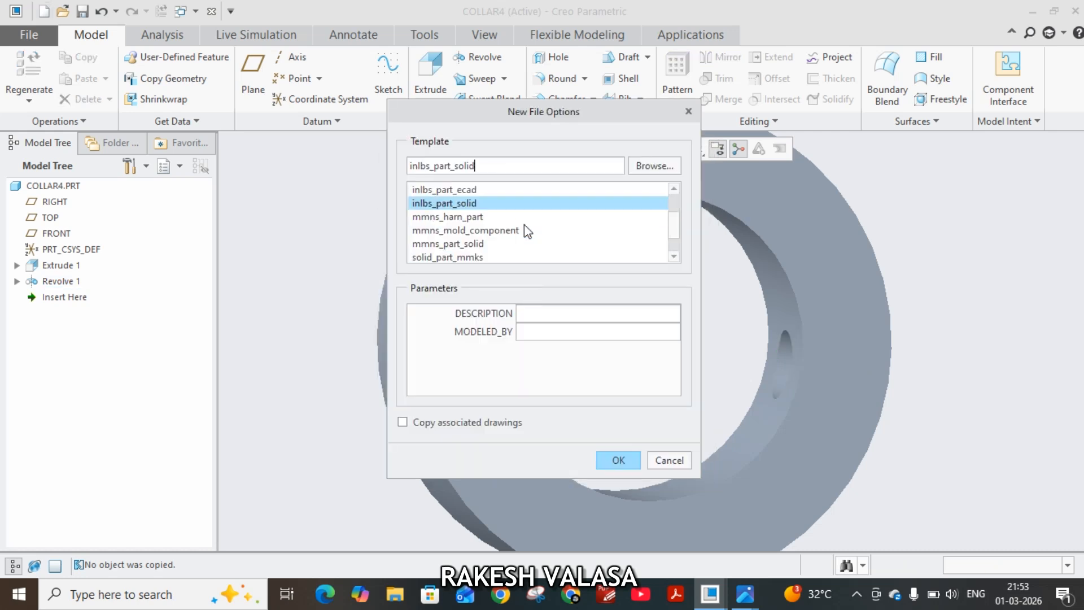
left_click(483, 246)
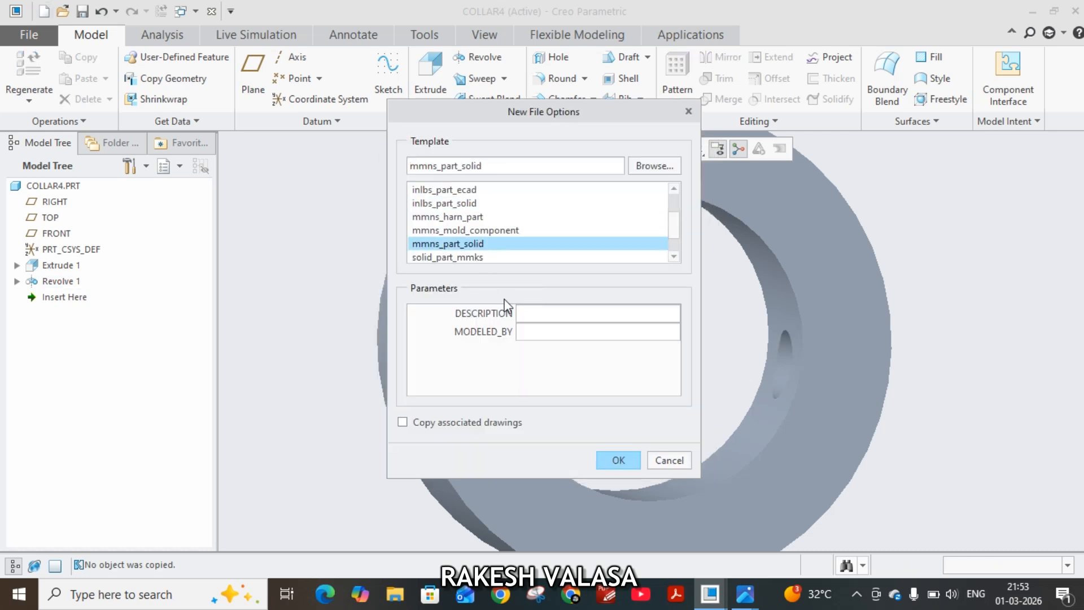
left_click(537, 333)
type("VALASA RAKESH")
left_click(623, 466)
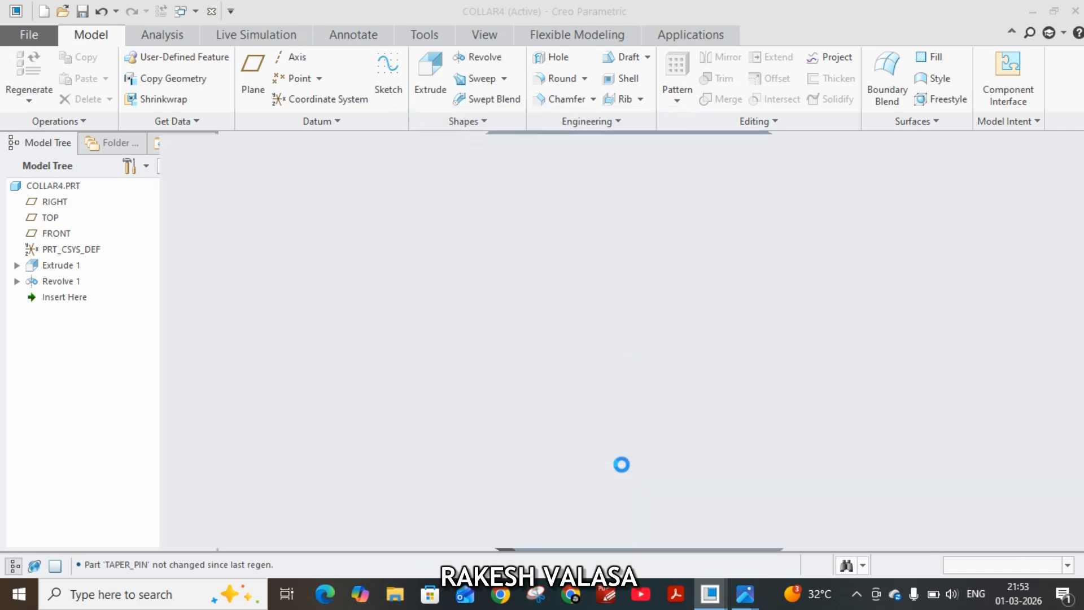
Examine the taper pin's length, diameter and taper in the parts drawing and the taper pin.PNG detail, and return to the TAPER_PIN part in Creo.
left_click(745, 593)
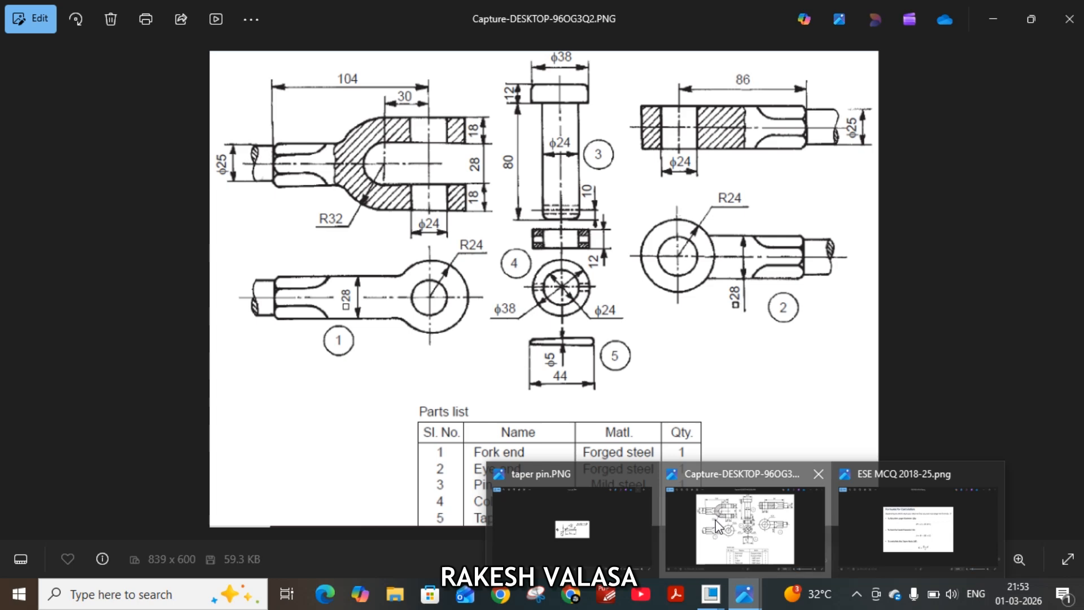
left_click(716, 520)
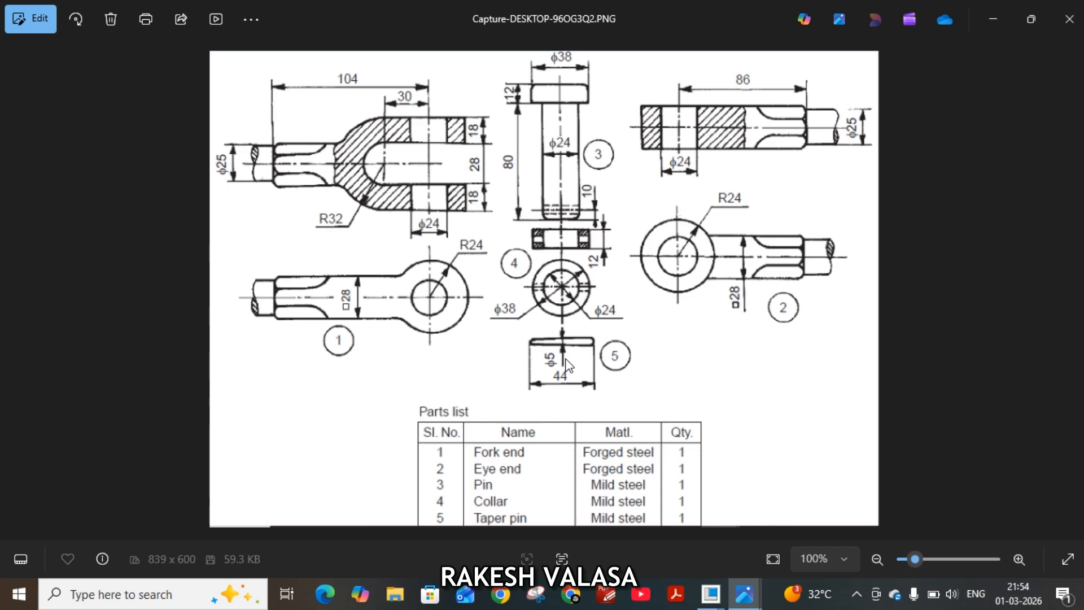
mouse_move(744, 594)
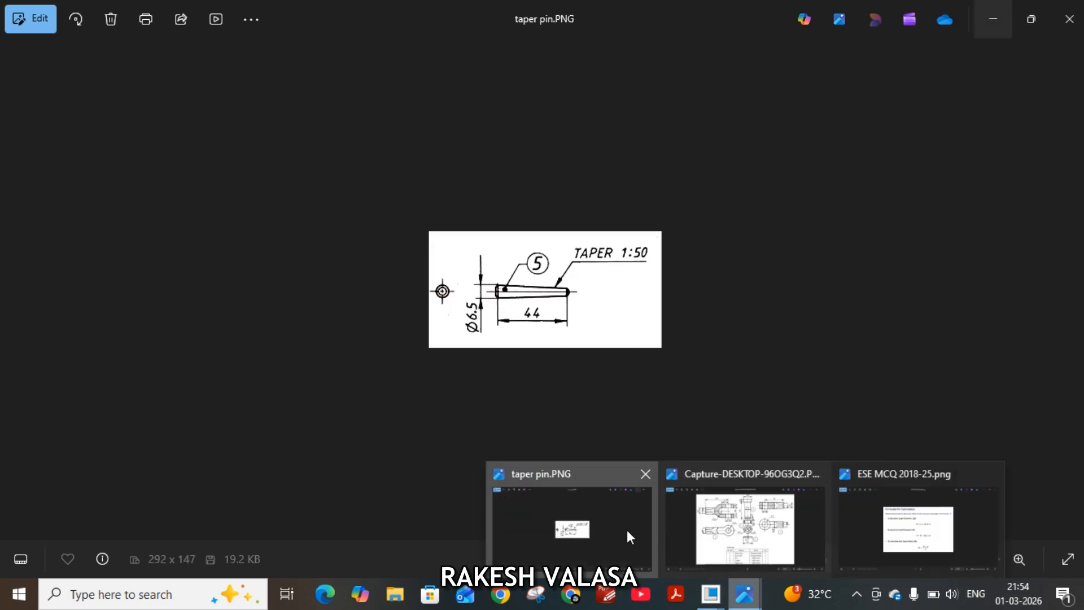
left_click(627, 530)
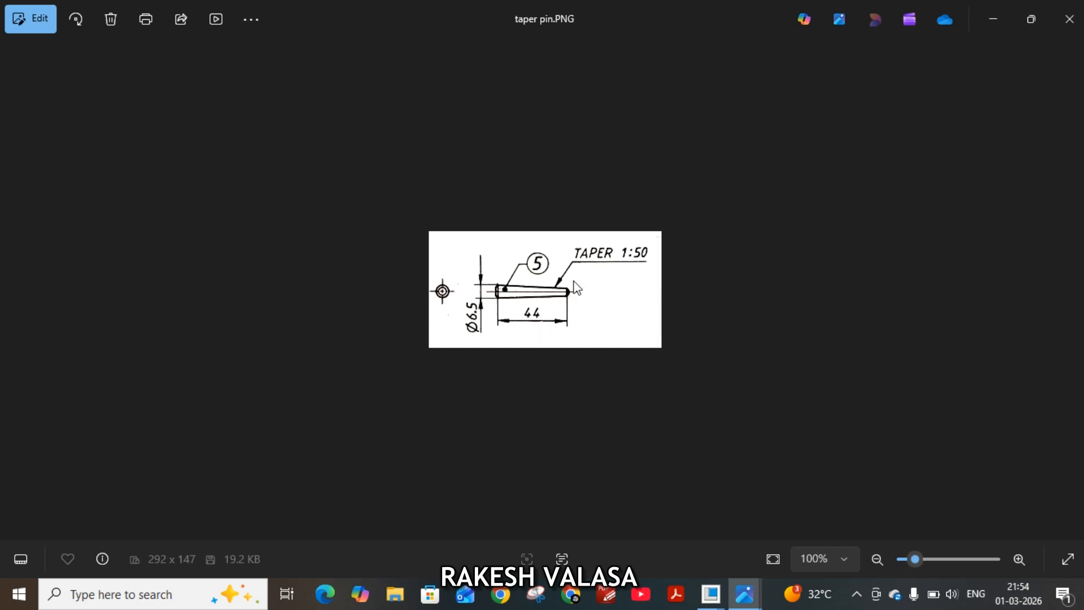
mouse_move(711, 592)
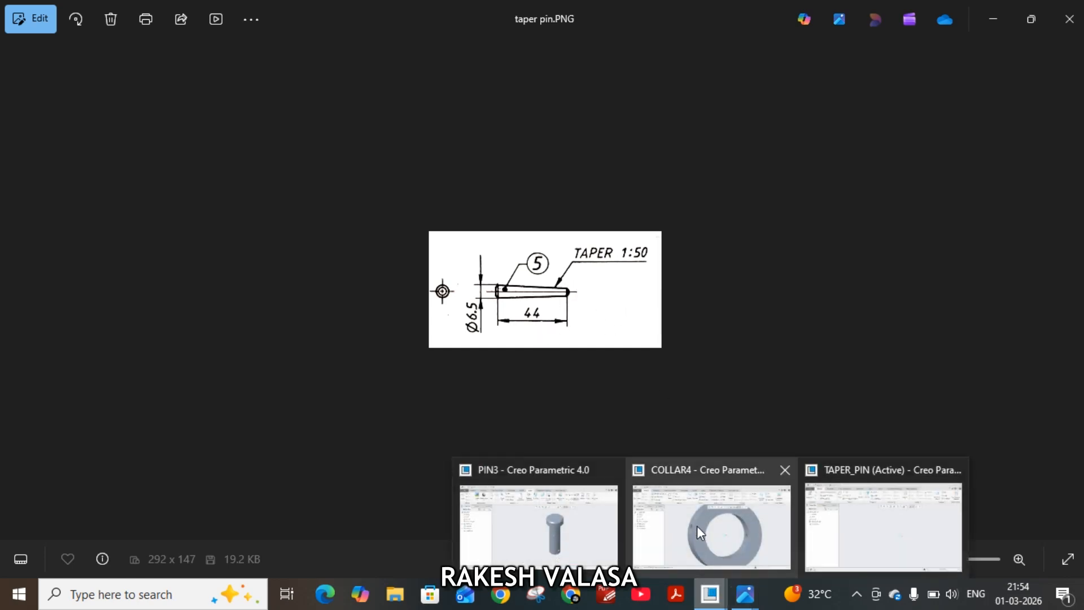
left_click(869, 523)
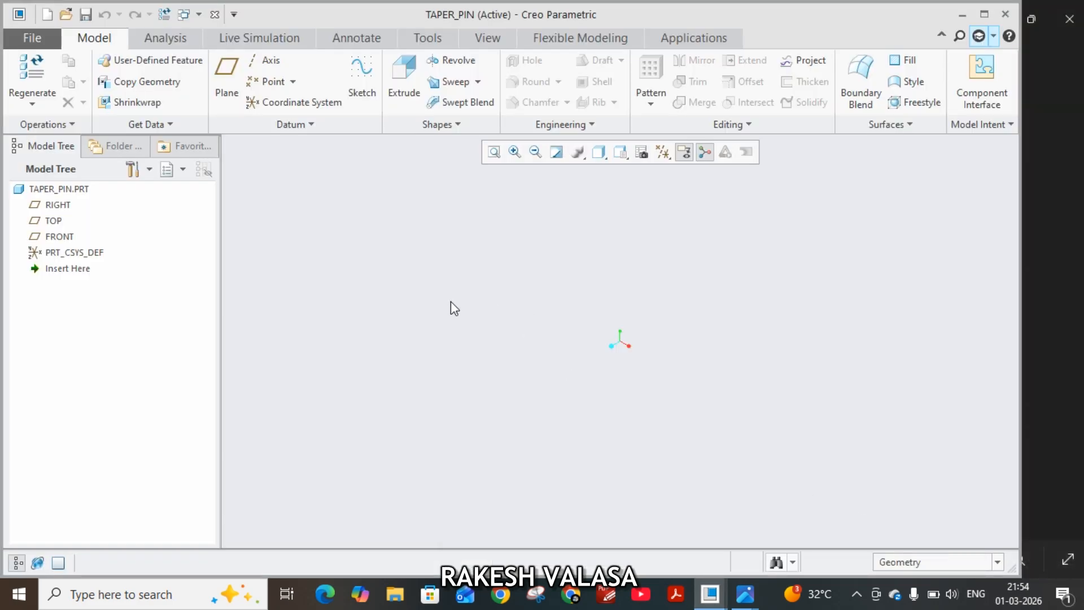
Start a revolve sketch on the FRONT plane and add a horizontal datum centerline through the origin.
left_click(72, 236)
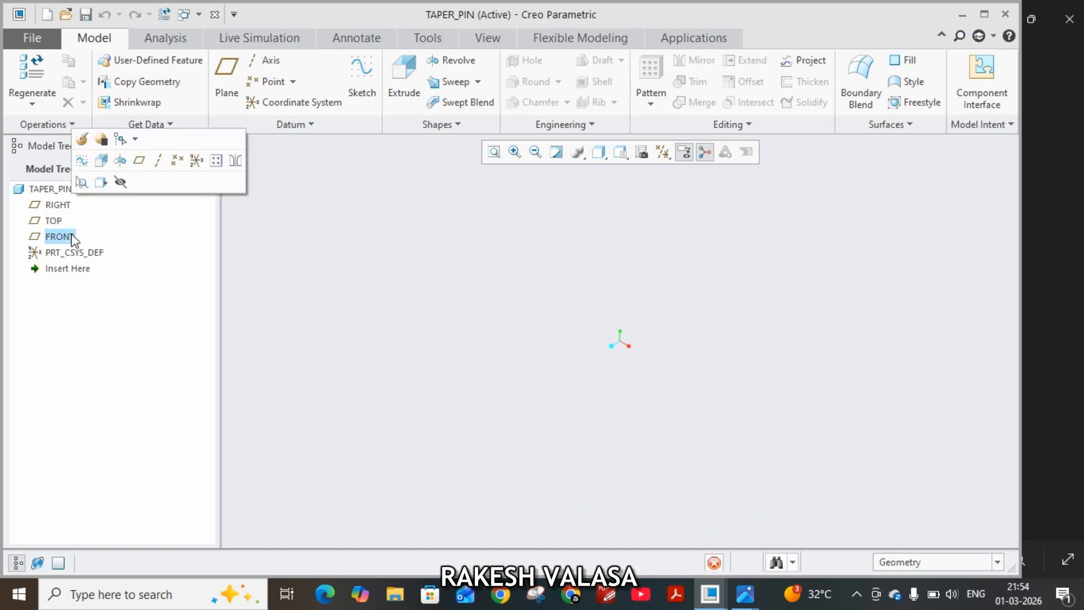
left_click(120, 161)
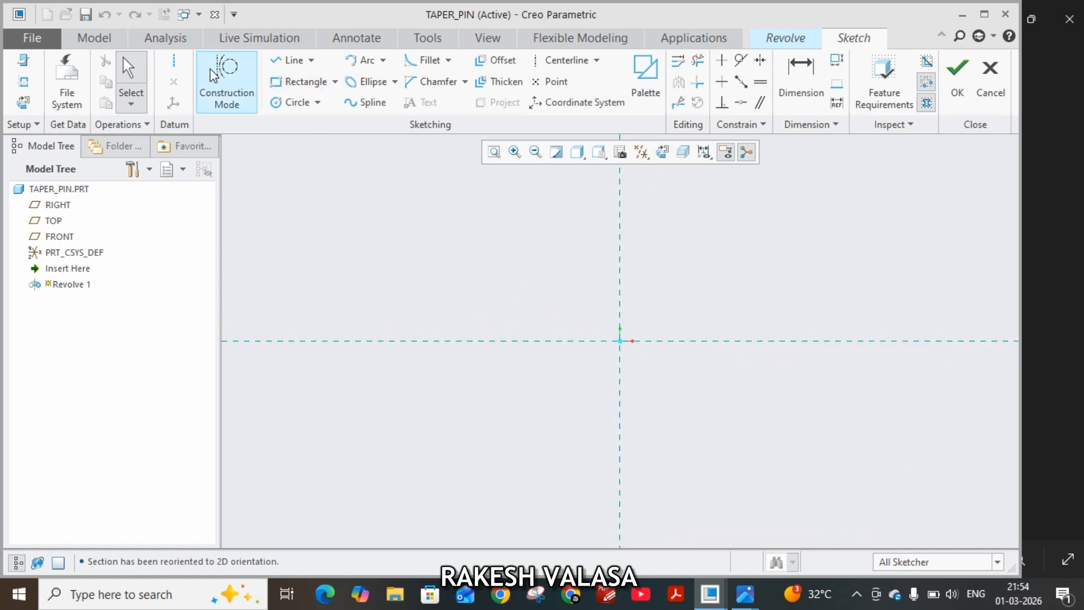
left_click(176, 61)
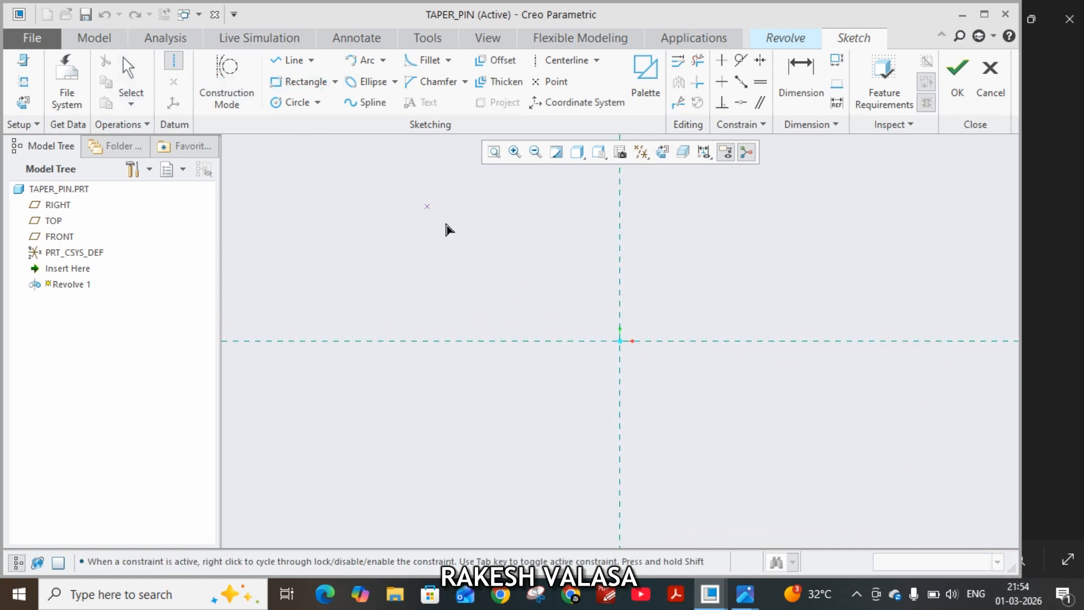
left_click(620, 340)
left_click(733, 340)
middle_click(755, 399)
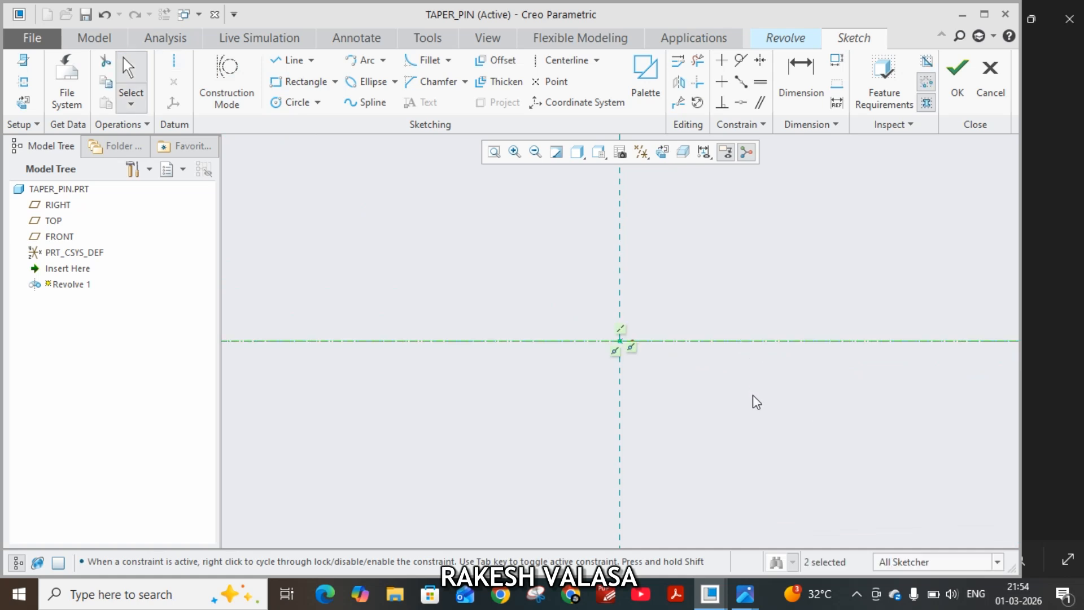
Sketch a closed tapered profile below the centerline from the origin, about 118 mm diameter at the large end and 84 mm at the small end.
left_click(292, 61)
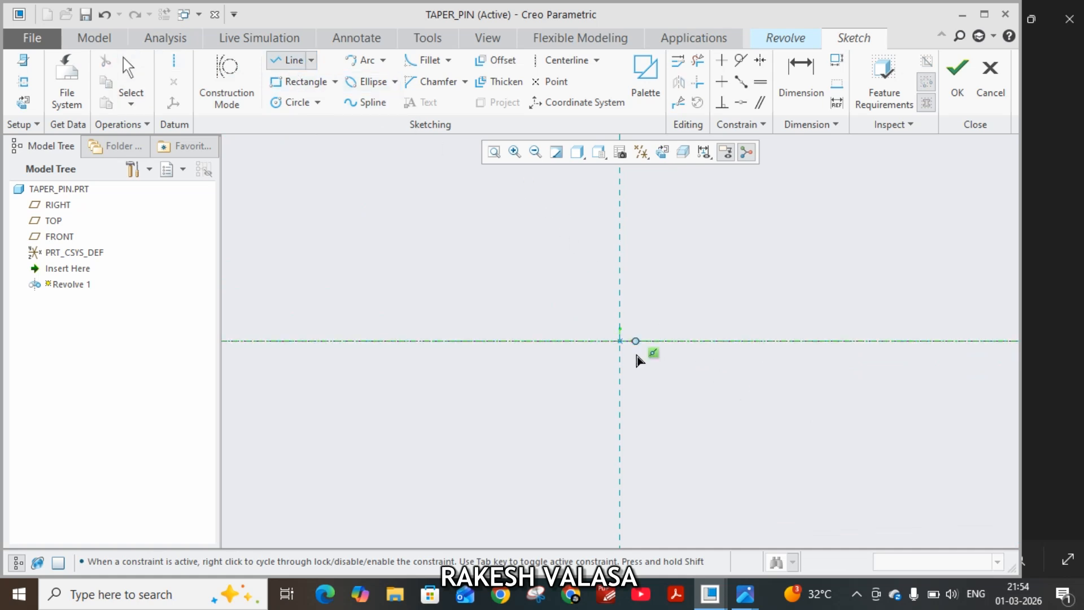
left_click(620, 341)
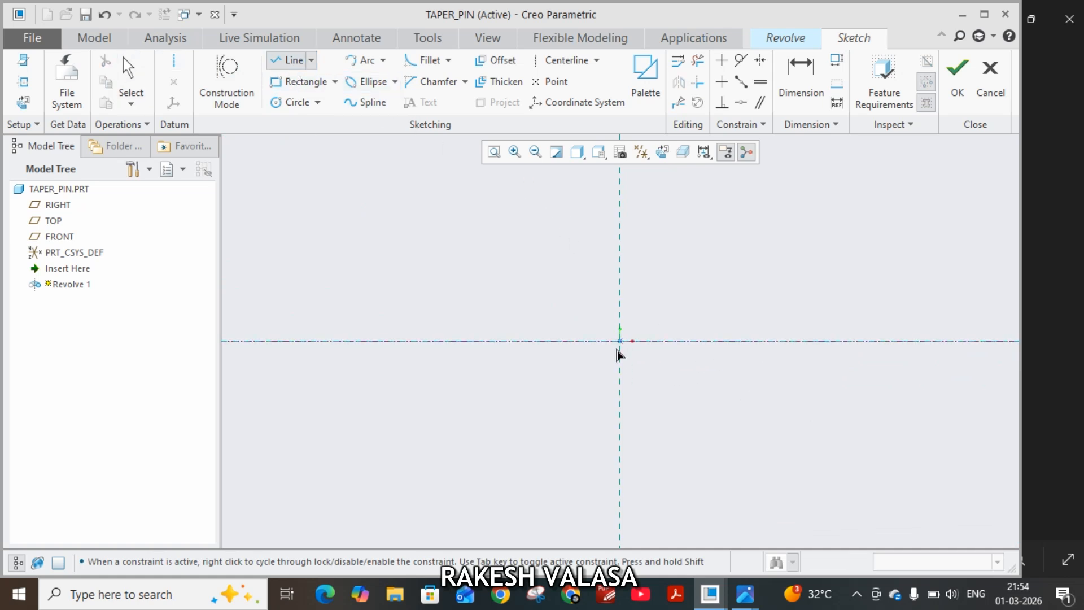
left_click(620, 380)
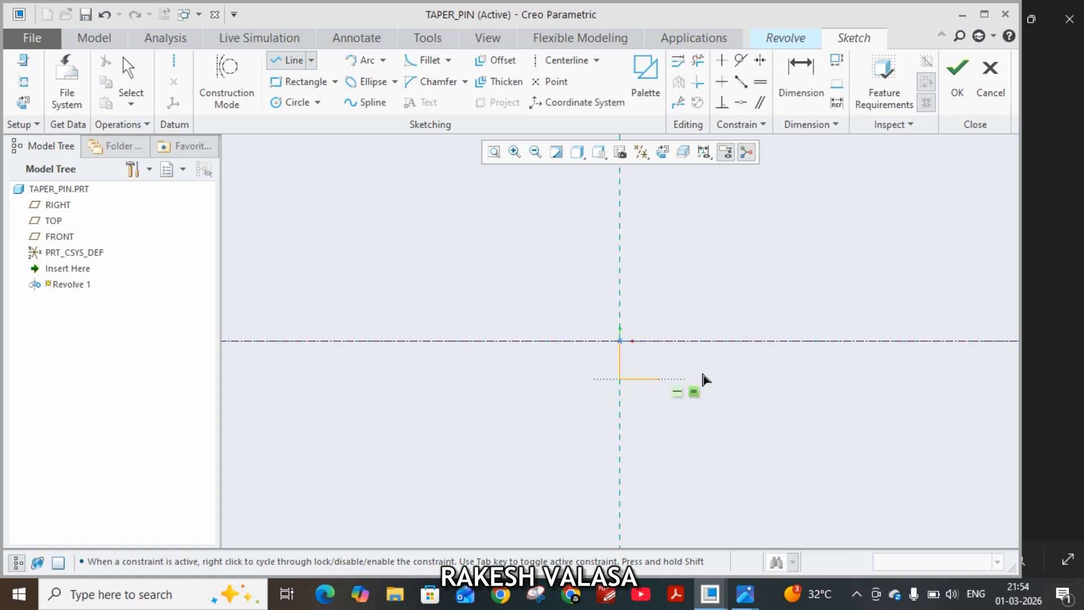
left_click(778, 368)
left_click(779, 341)
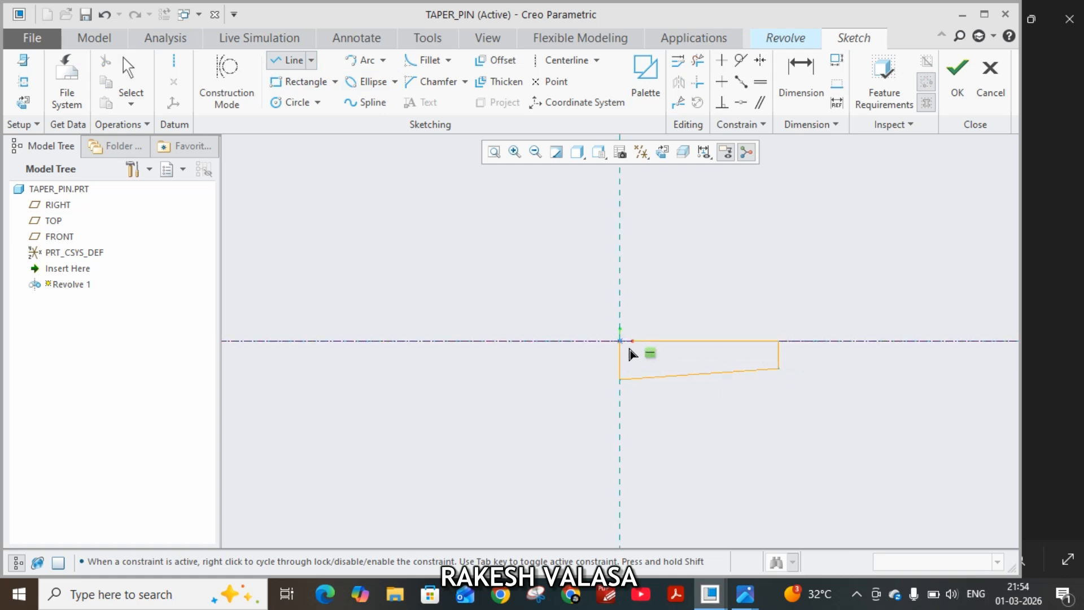
left_click(620, 341)
middle_click(593, 326)
middle_click(593, 325)
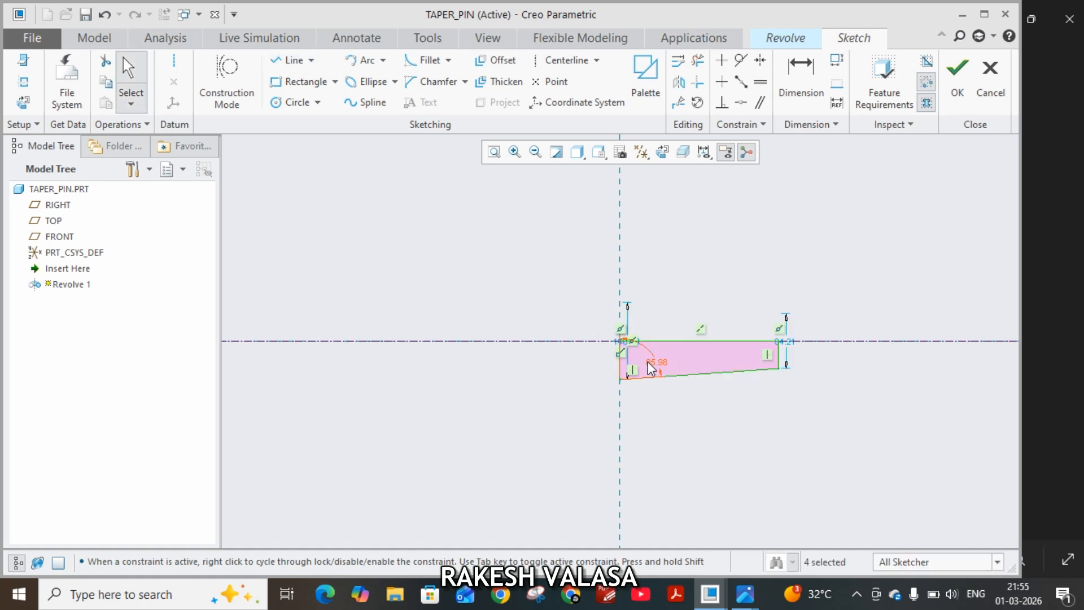
Try to set the diameter of the taper pin profile's large end to 6.5 mm.
left_click_drag(621, 342, 529, 349)
double_click(529, 350)
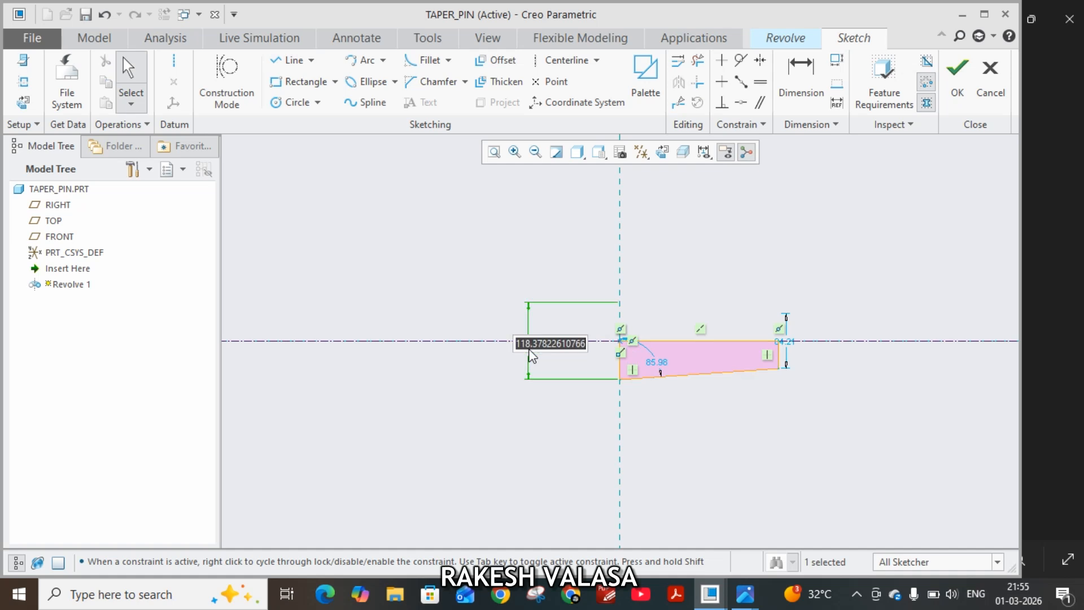
type("6.5")
key("Return")
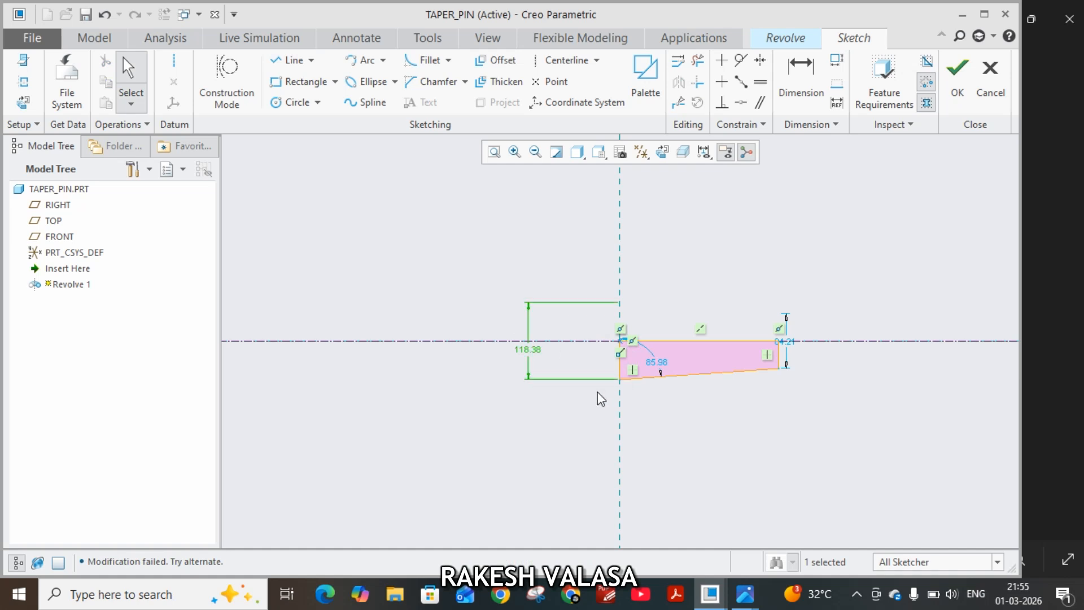
double_click(525, 351)
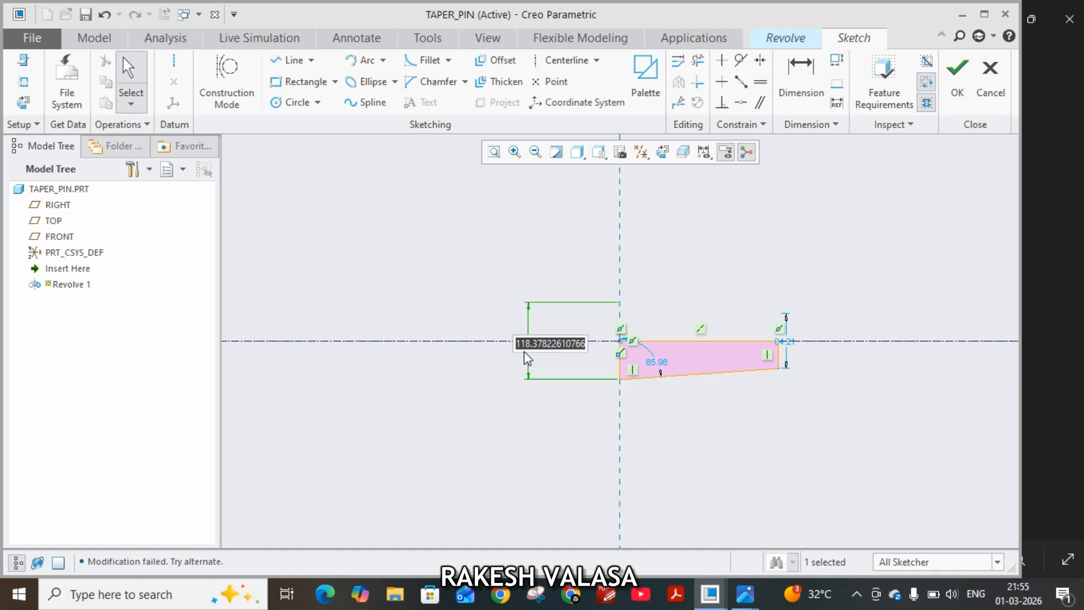
type("6.5")
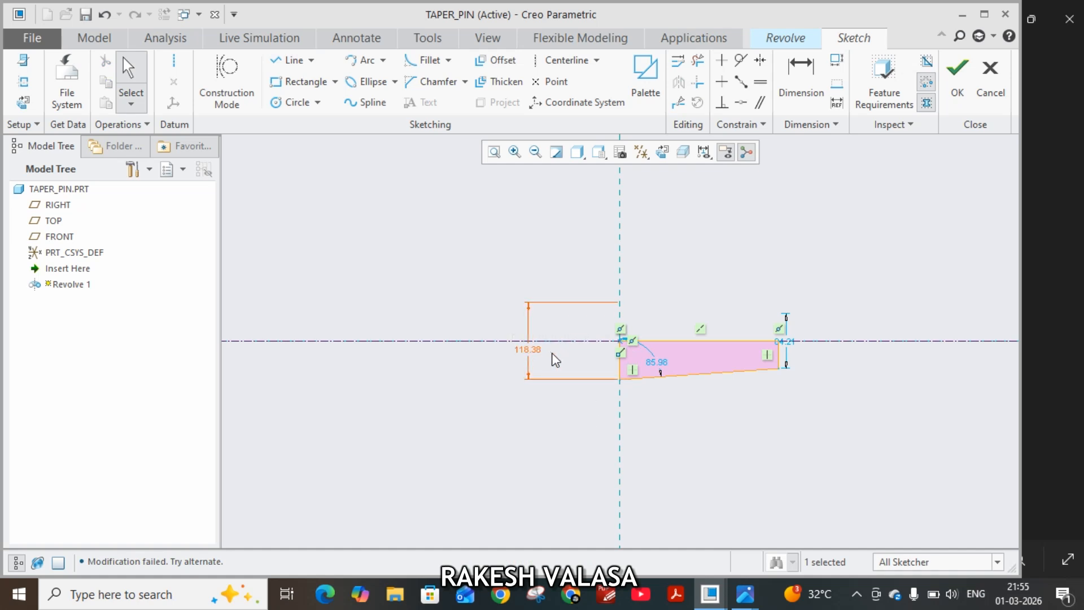
Move the diameter dimension at the profile's small end outward and set it to 5.62 mm.
left_click(652, 364)
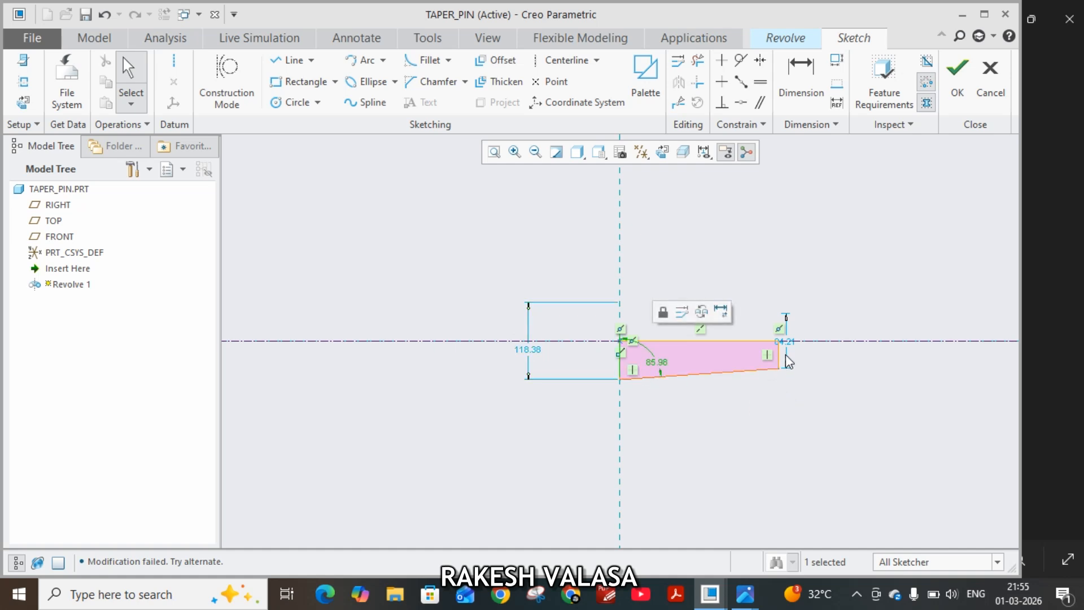
left_click_drag(794, 347, 822, 354)
double_click(822, 354)
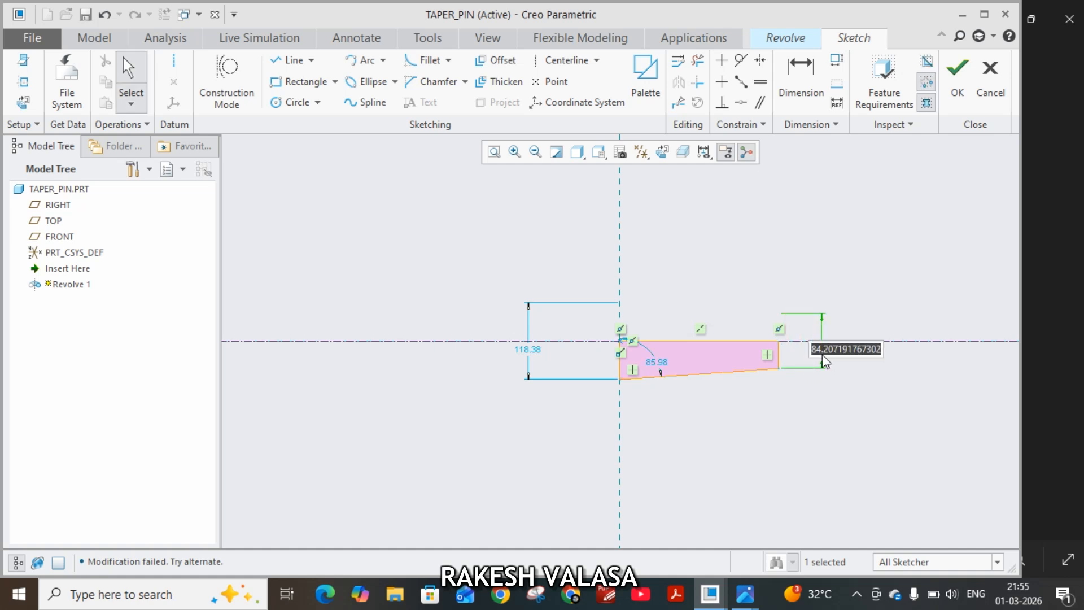
type("5.12")
key("Return")
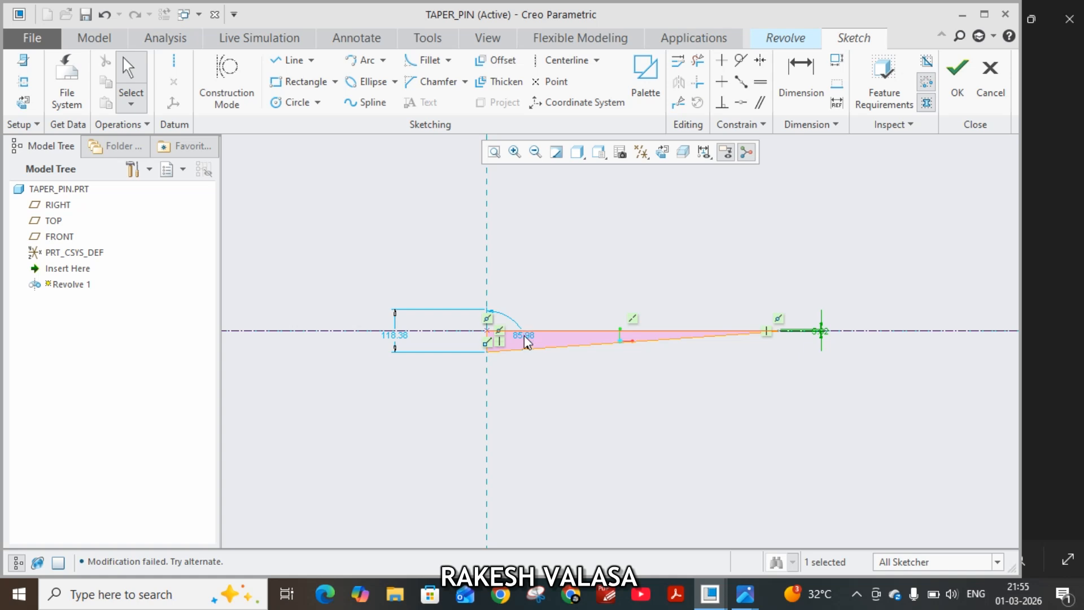
Set the diameter of the taper pin profile's large end to 6.5 mm.
left_click(524, 338)
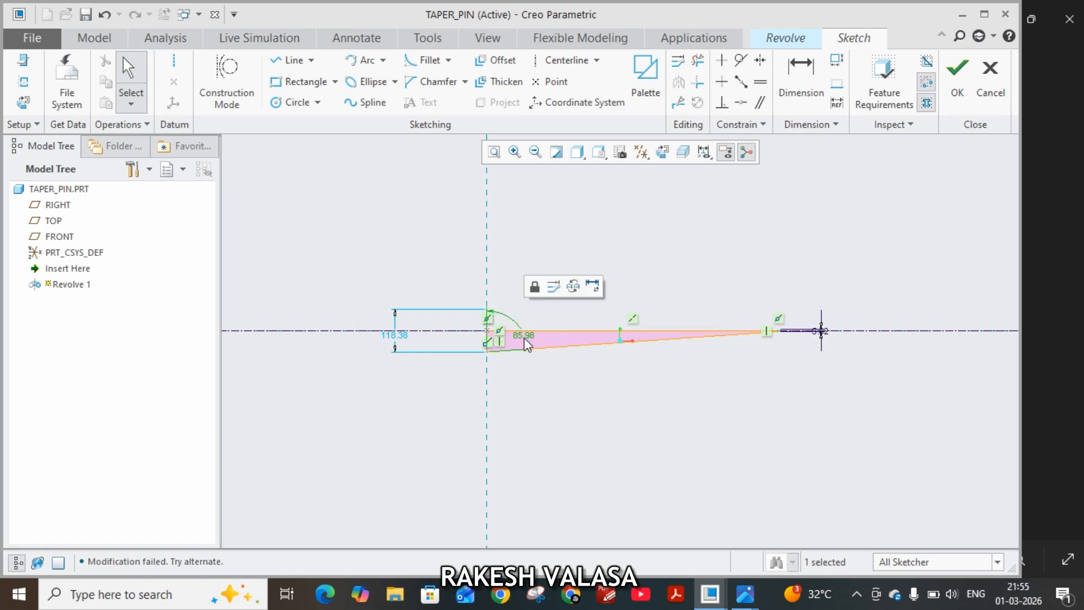
double_click(399, 339)
type("6.5")
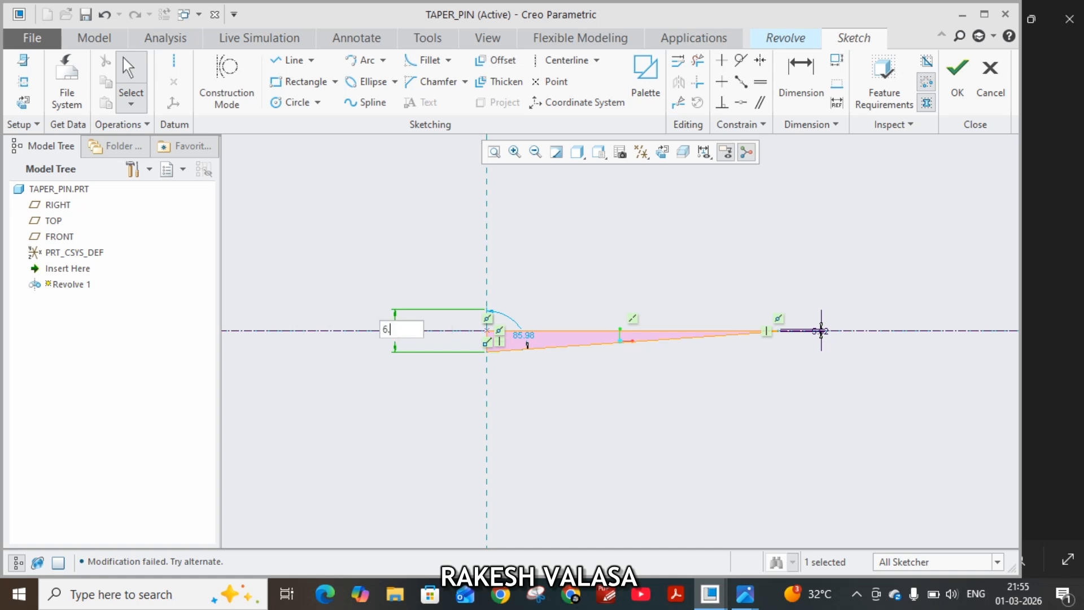
key("Return")
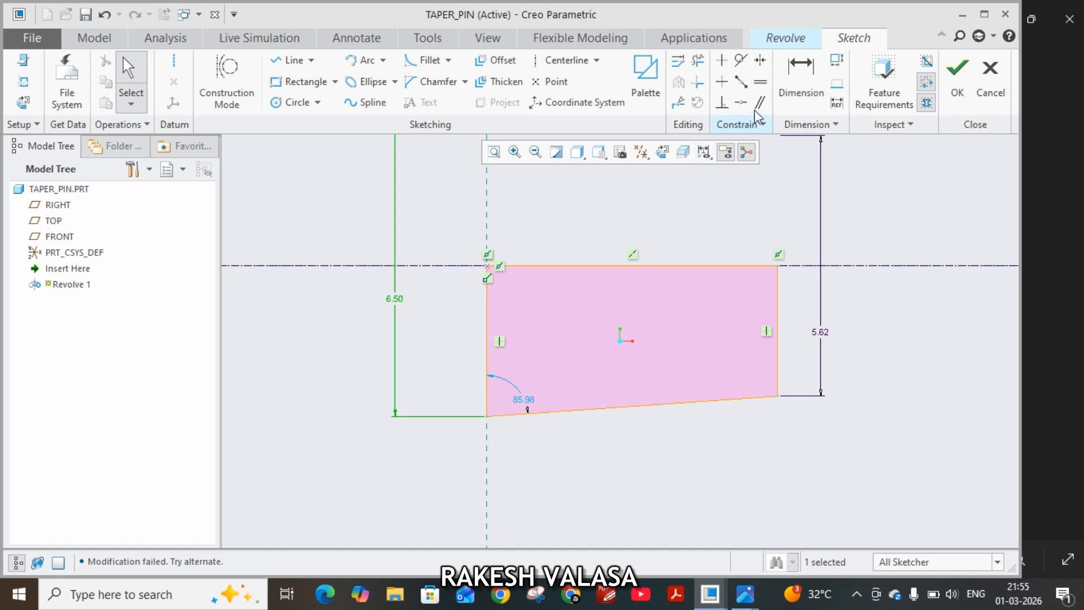
Dimension the length of the profile's edge along the centerline and set it to 44 mm.
left_click(790, 97)
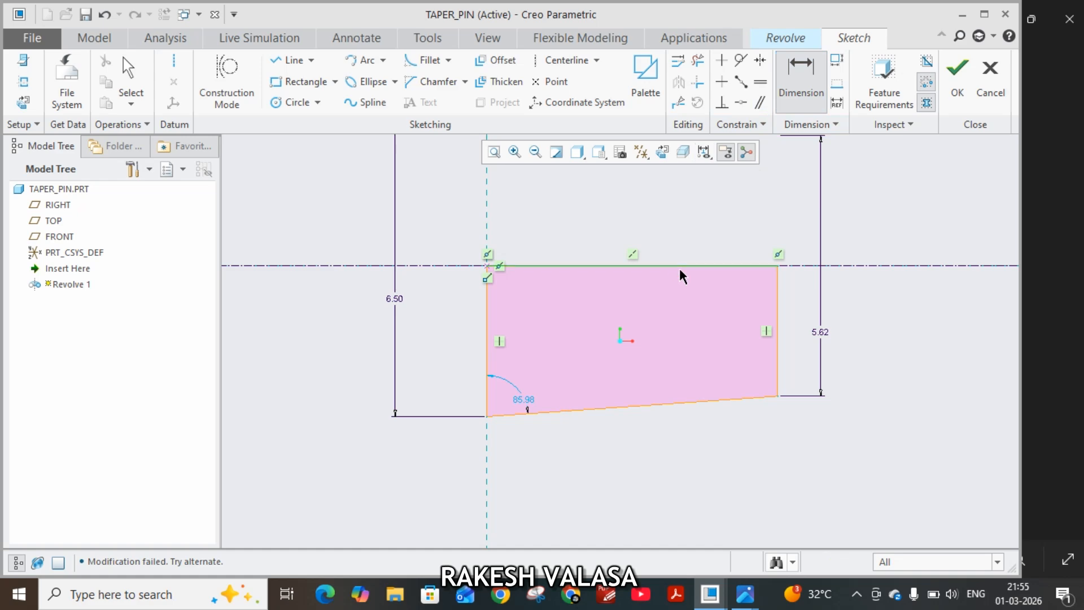
middle_click(649, 221)
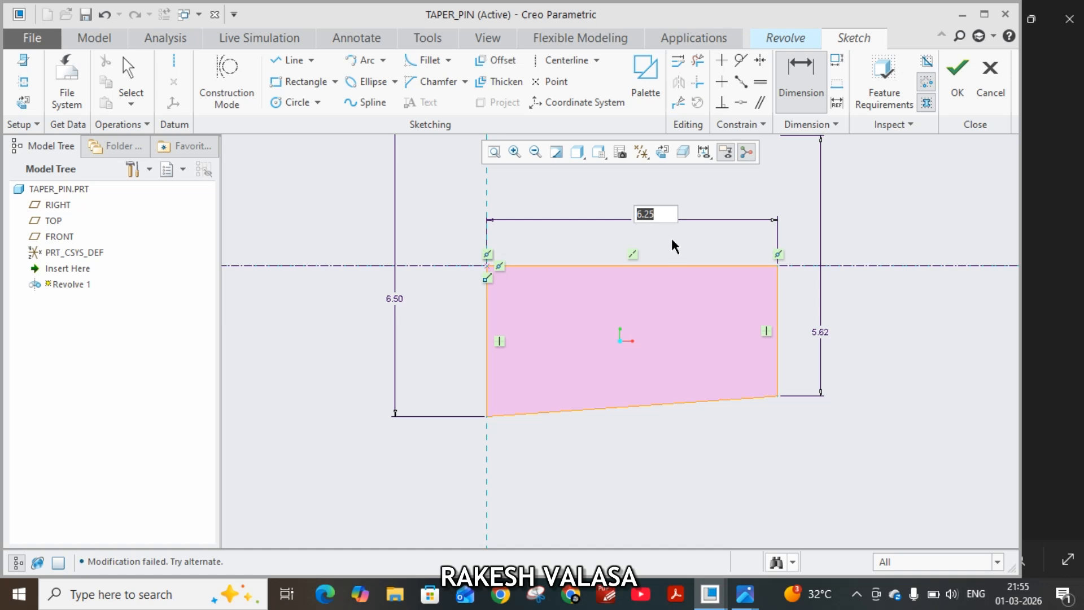
type("44")
key("Return")
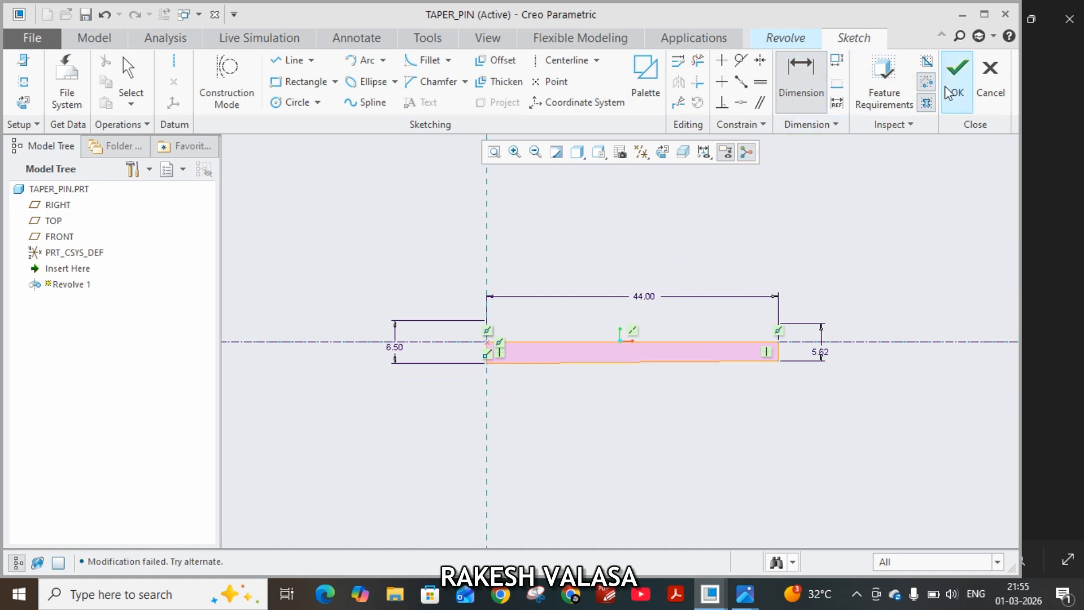
Finish the sketch and complete the 360° solid revolve of the tapered profile about its internal centerline.
left_click(960, 91)
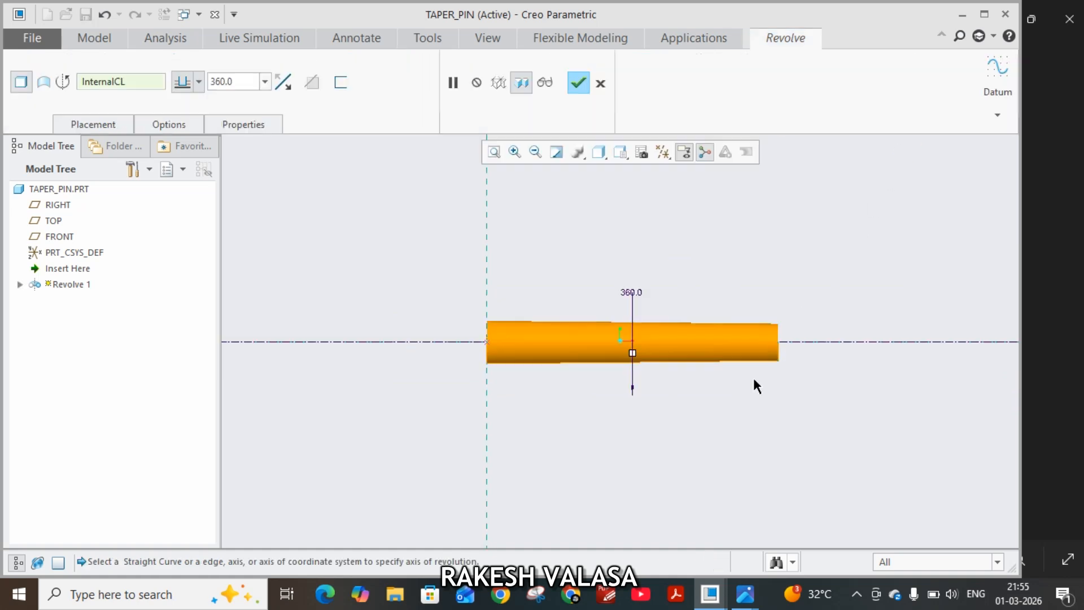
mouse_move(755, 382)
middle_mouse_down()
mouse_move(768, 276)
mouse_move(808, 290)
mouse_move(796, 322)
middle_mouse_up()
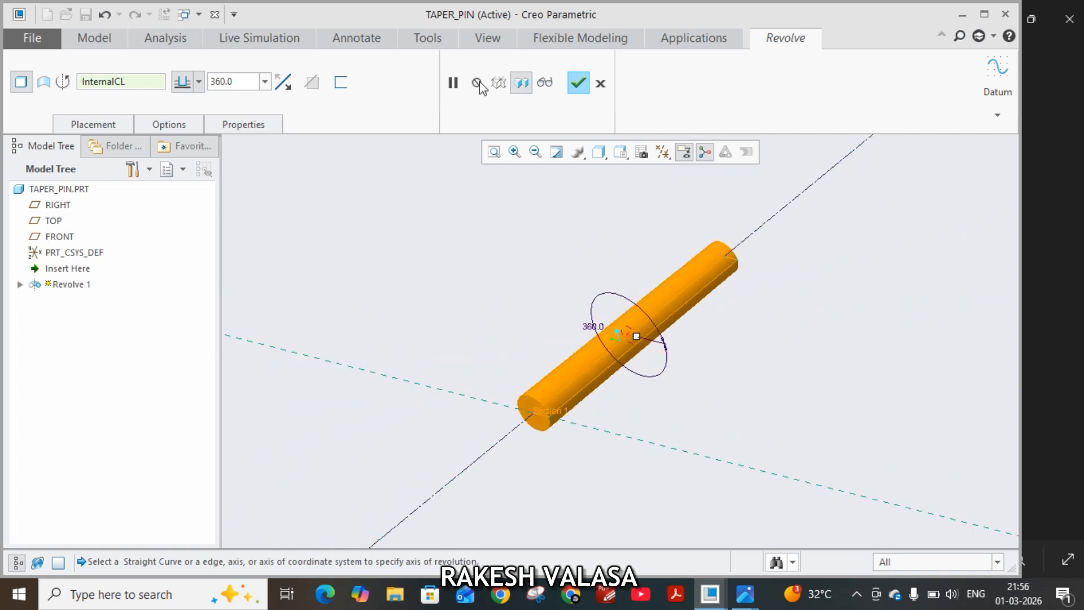
left_click(577, 83)
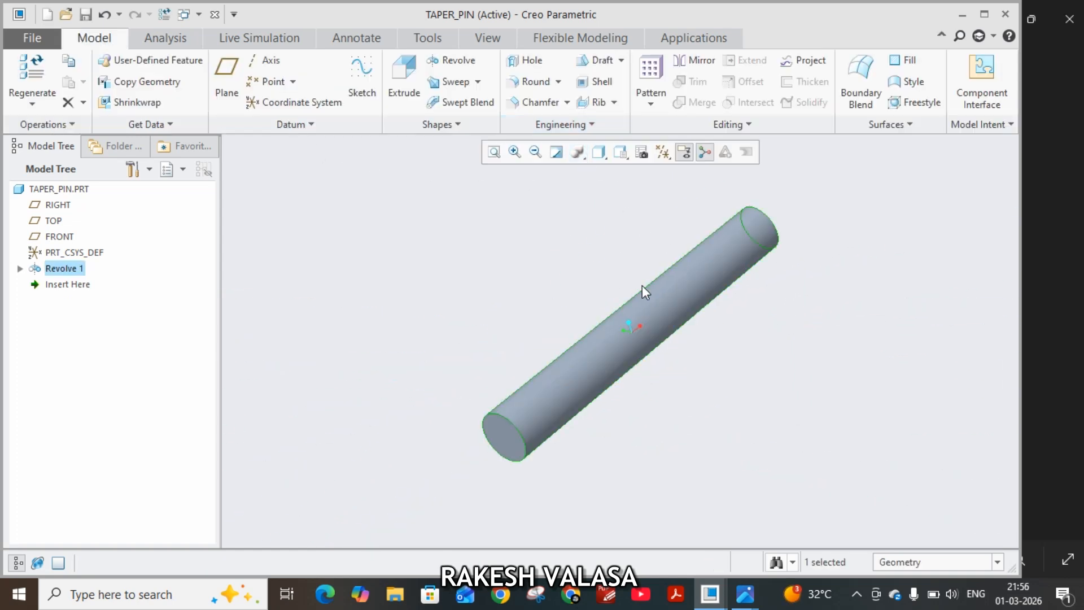
mouse_move(699, 373)
middle_mouse_down()
mouse_move(587, 380)
mouse_move(536, 398)
middle_mouse_up()
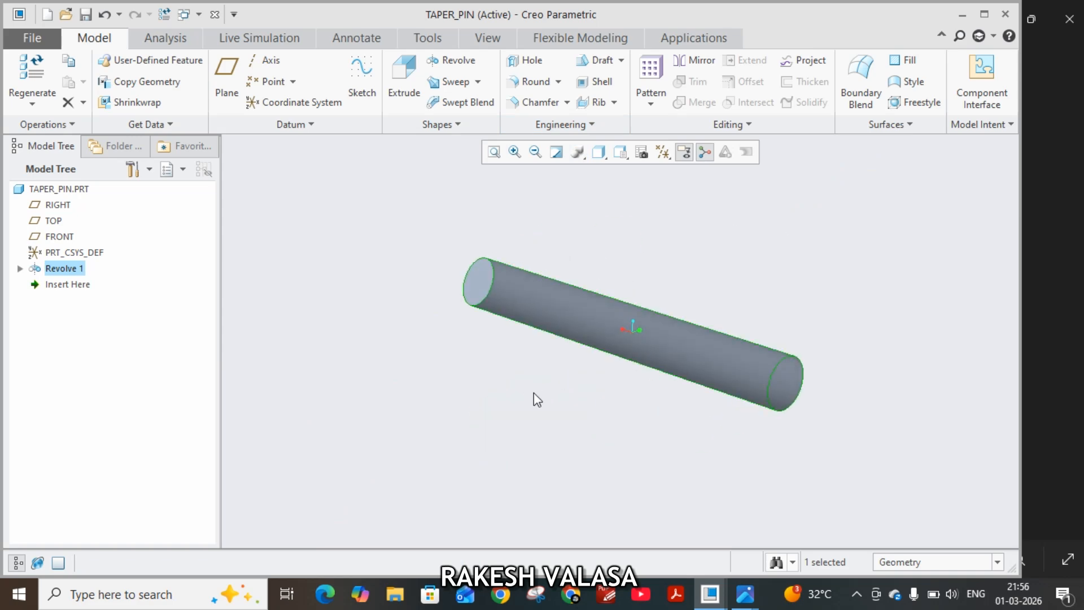
Save TAPER_PIN.PRT to the OneDrive Desktop folder.
key("ctrl+s")
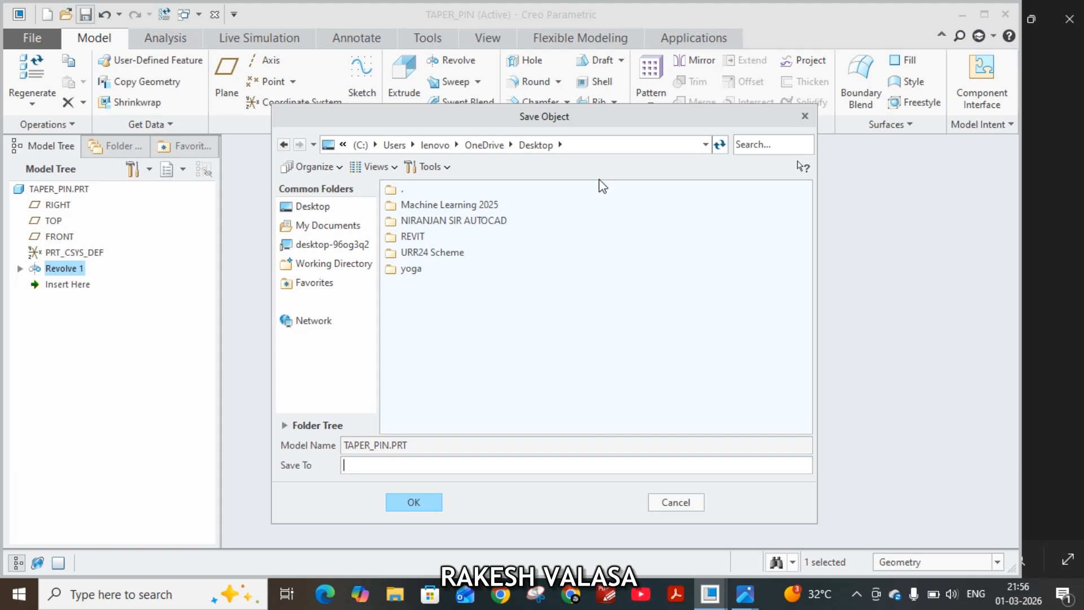
left_click(598, 145)
key("ctrl+c")
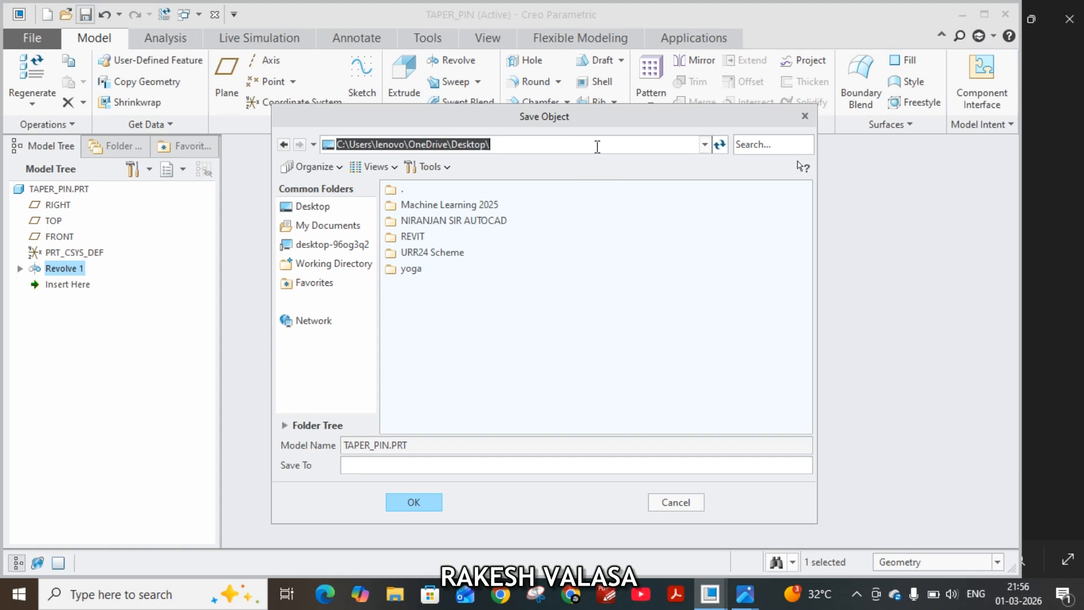
left_click(530, 465)
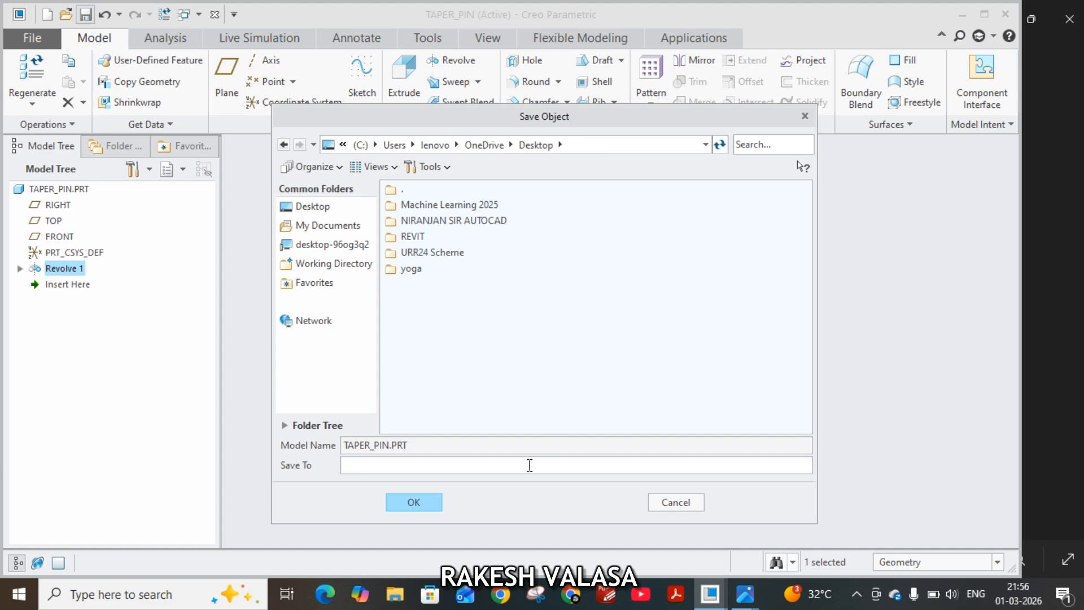
key("ctrl+v")
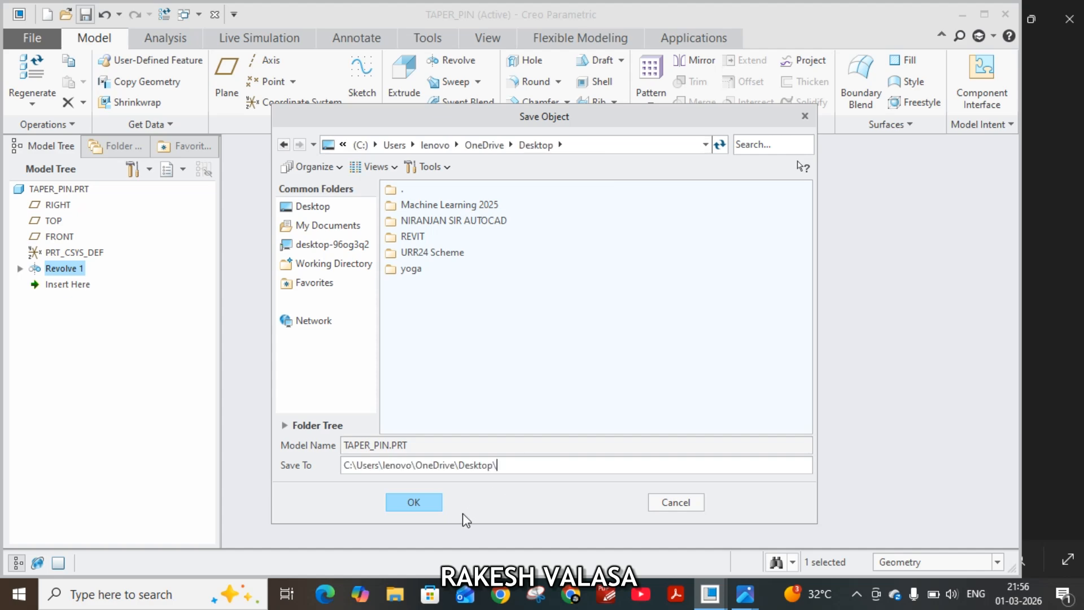
left_click(431, 502)
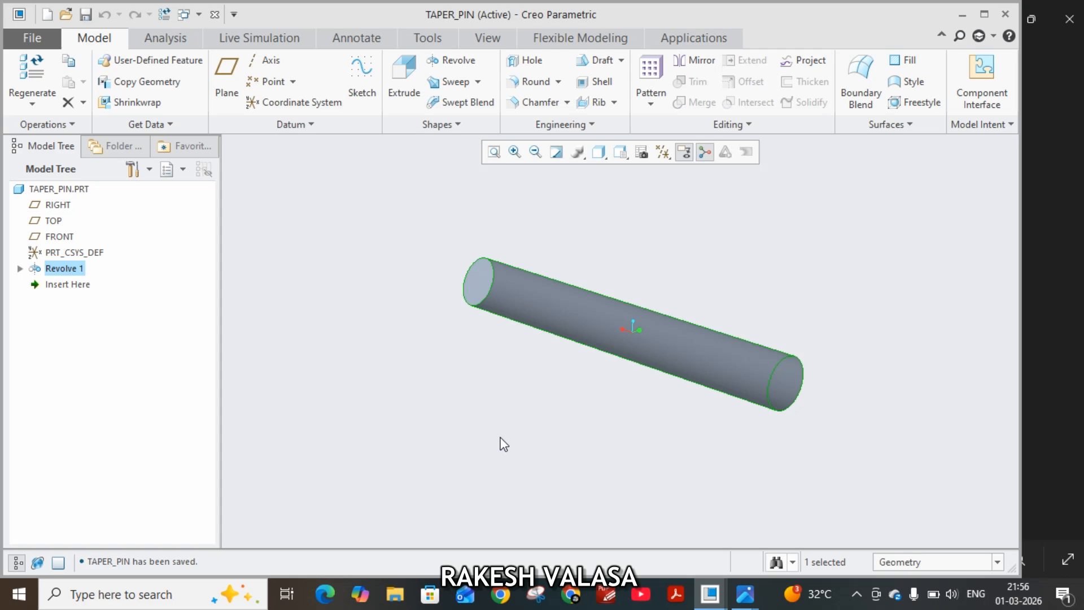
Look over the open PIN3 and COLLAR4 parts, return to TAPER_PIN and maximize its window.
left_click(710, 594)
left_click(564, 540)
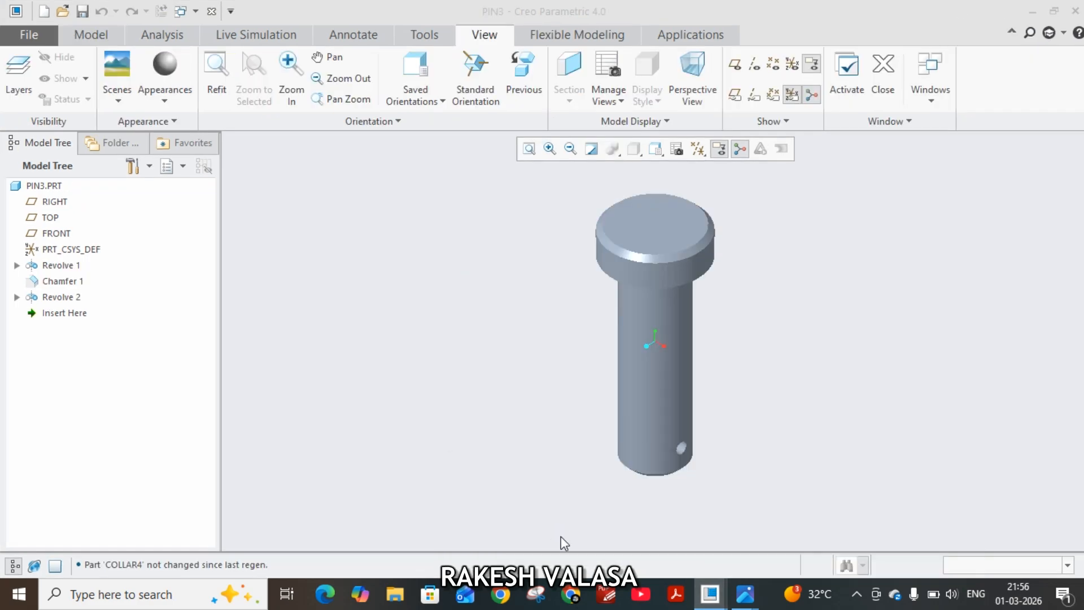
left_click(709, 594)
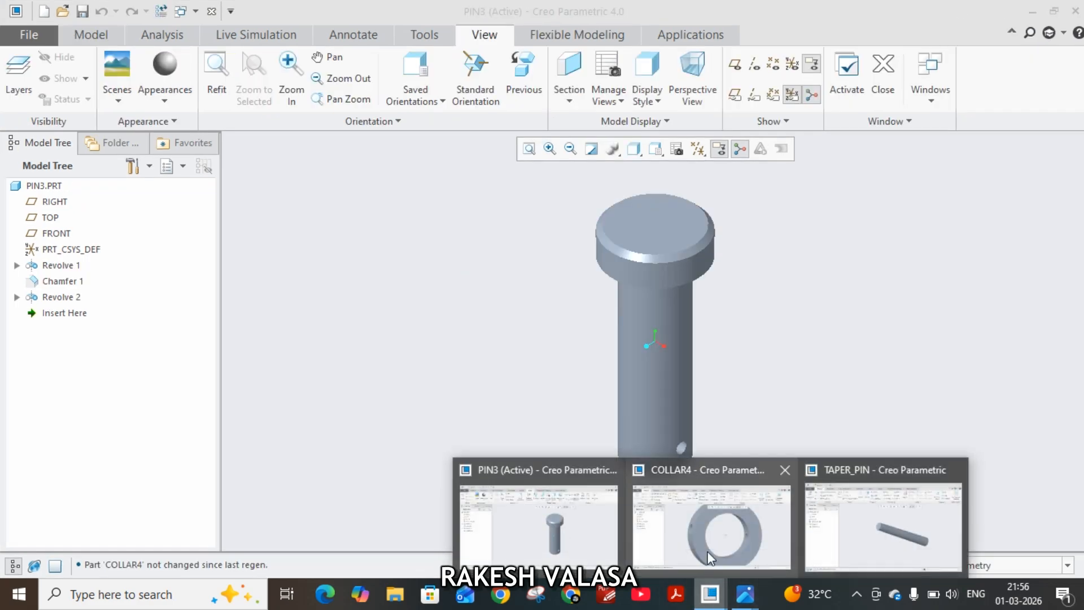
left_click(710, 537)
left_click(709, 594)
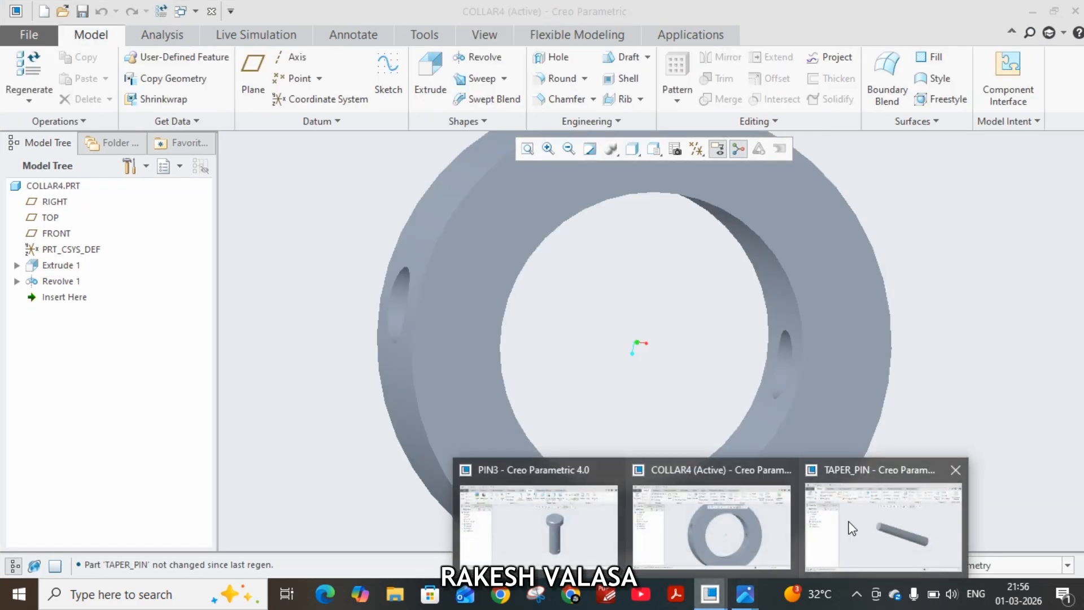
left_click(852, 528)
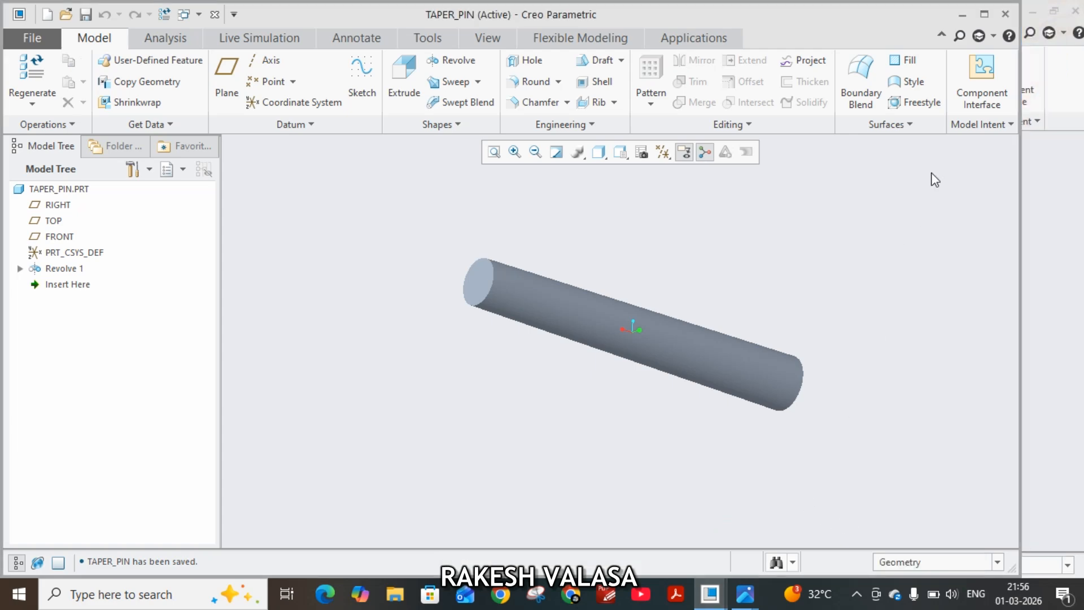
left_click(983, 16)
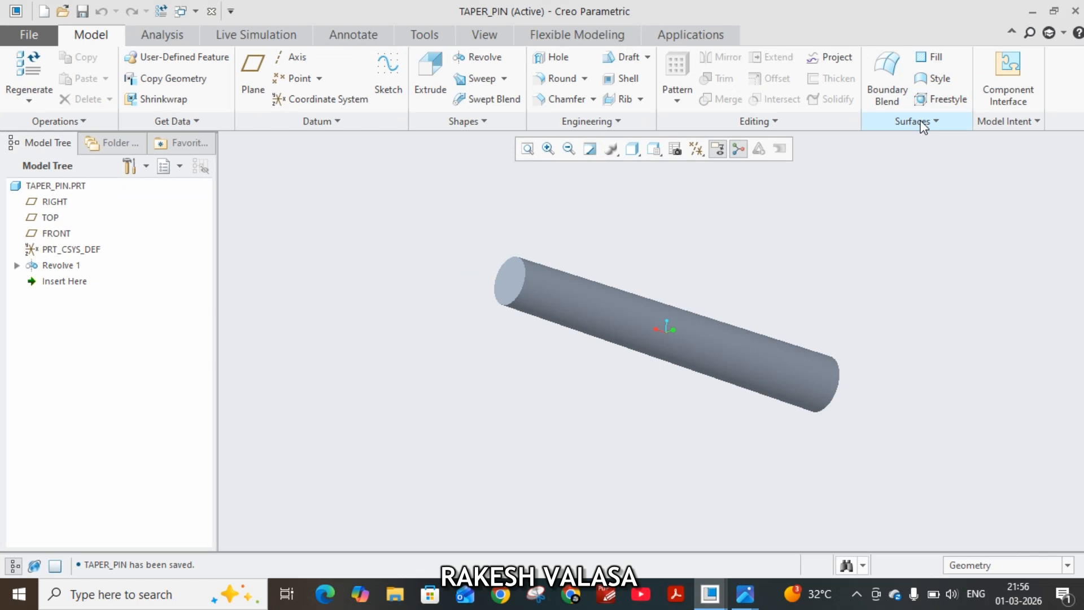
Check the parts drawing and parts list, and inspect the COLLAR4 part from another angle.
left_click(710, 593)
mouse_move(746, 594)
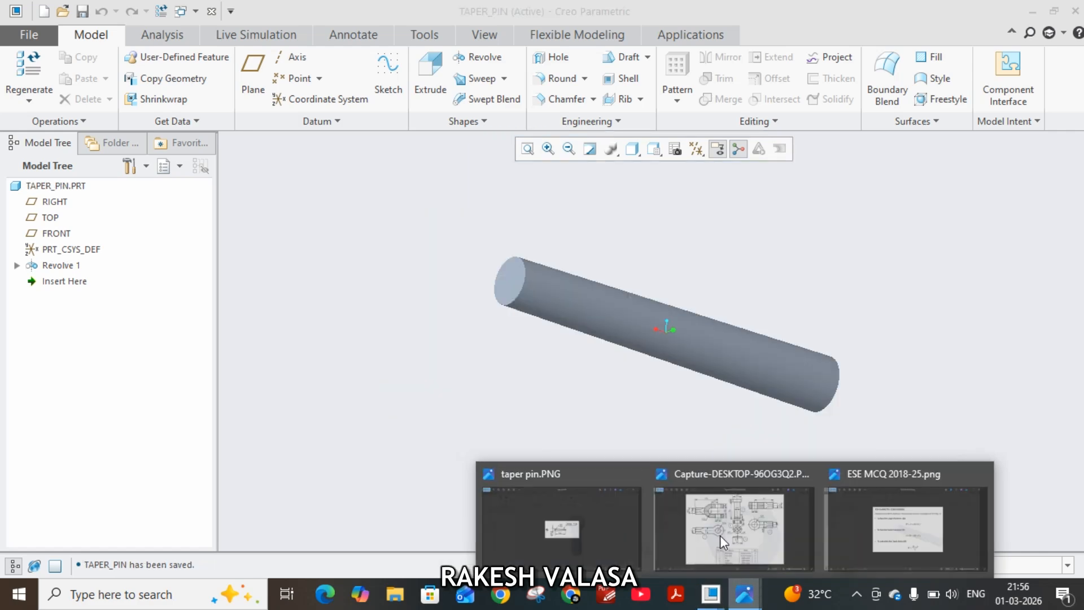
left_click(720, 532)
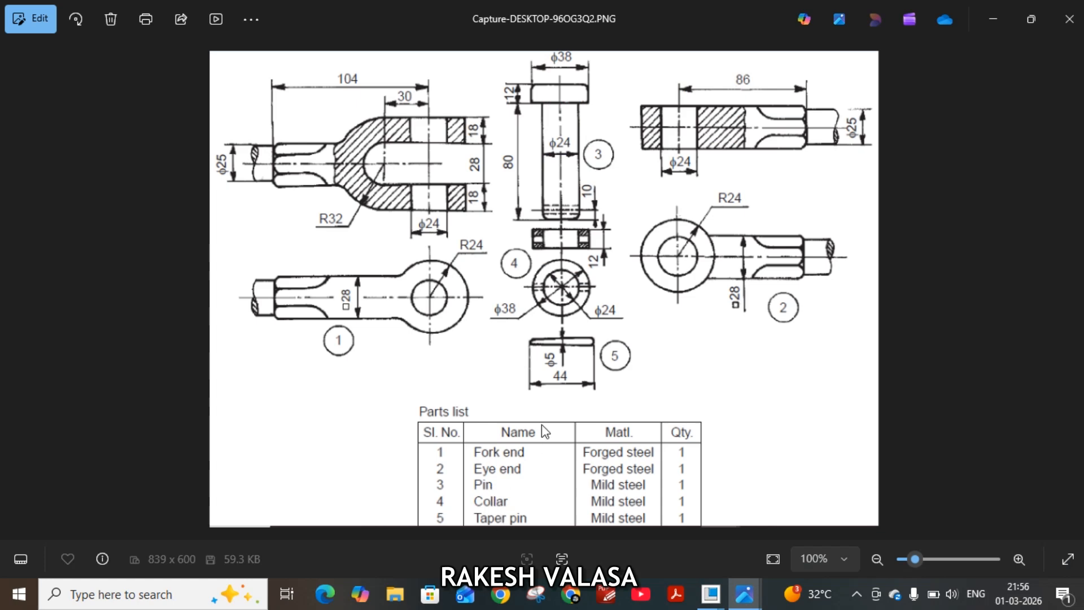
mouse_move(716, 596)
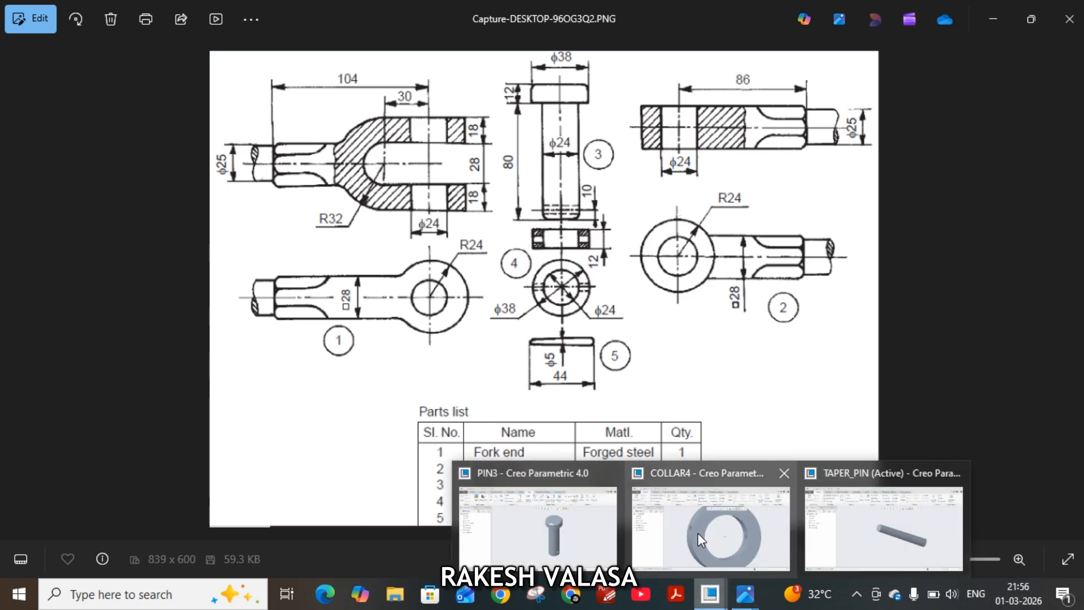
left_click(697, 549)
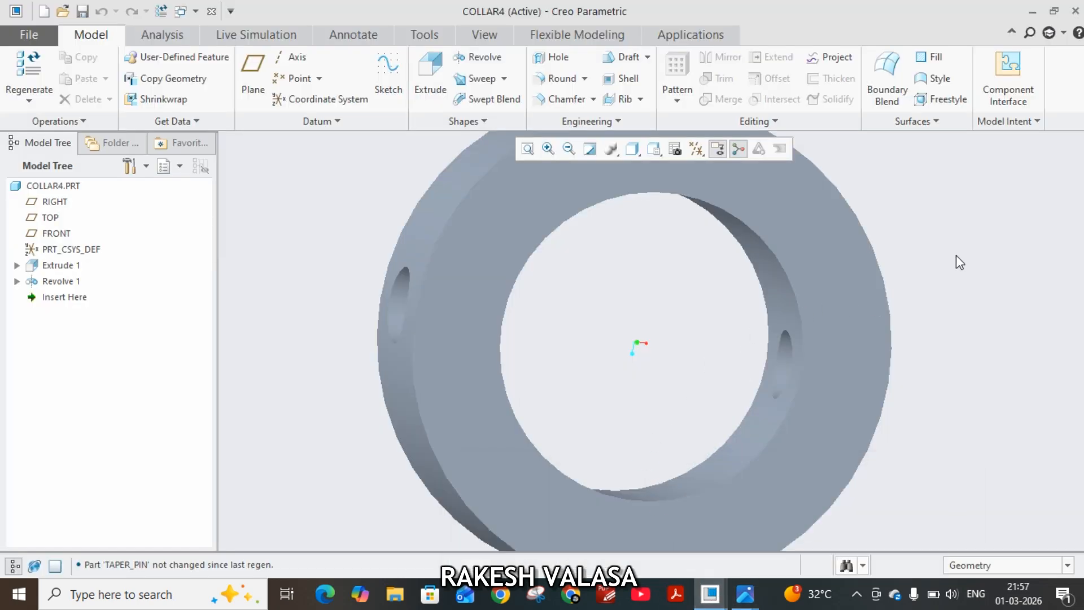
middle_click_drag(956, 255, 789, 320)
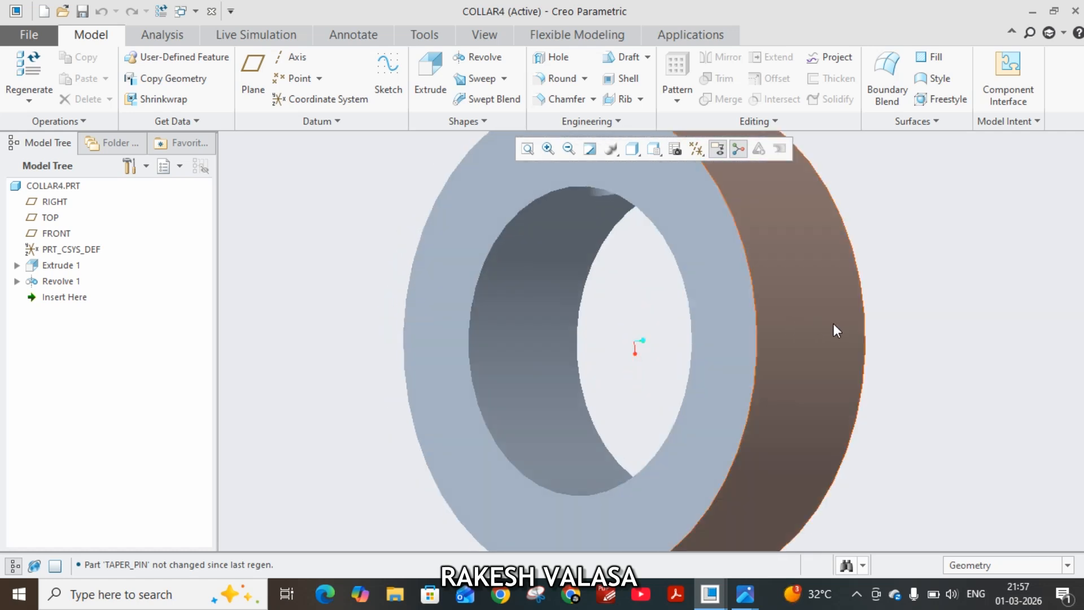